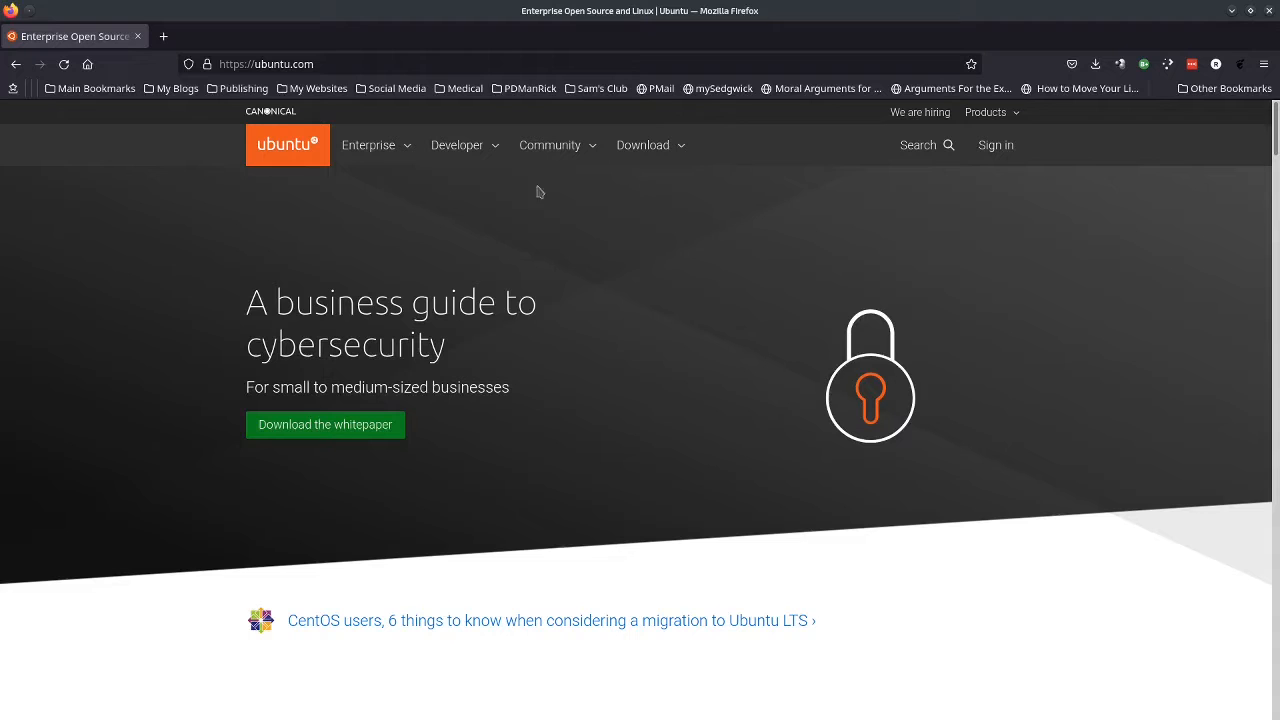
# Step: From Ubuntu's flavours, reach the Lubuntu downloads page, open the SHA256sums for 21.04 and select the checksum line
pyautogui.click(656, 160)
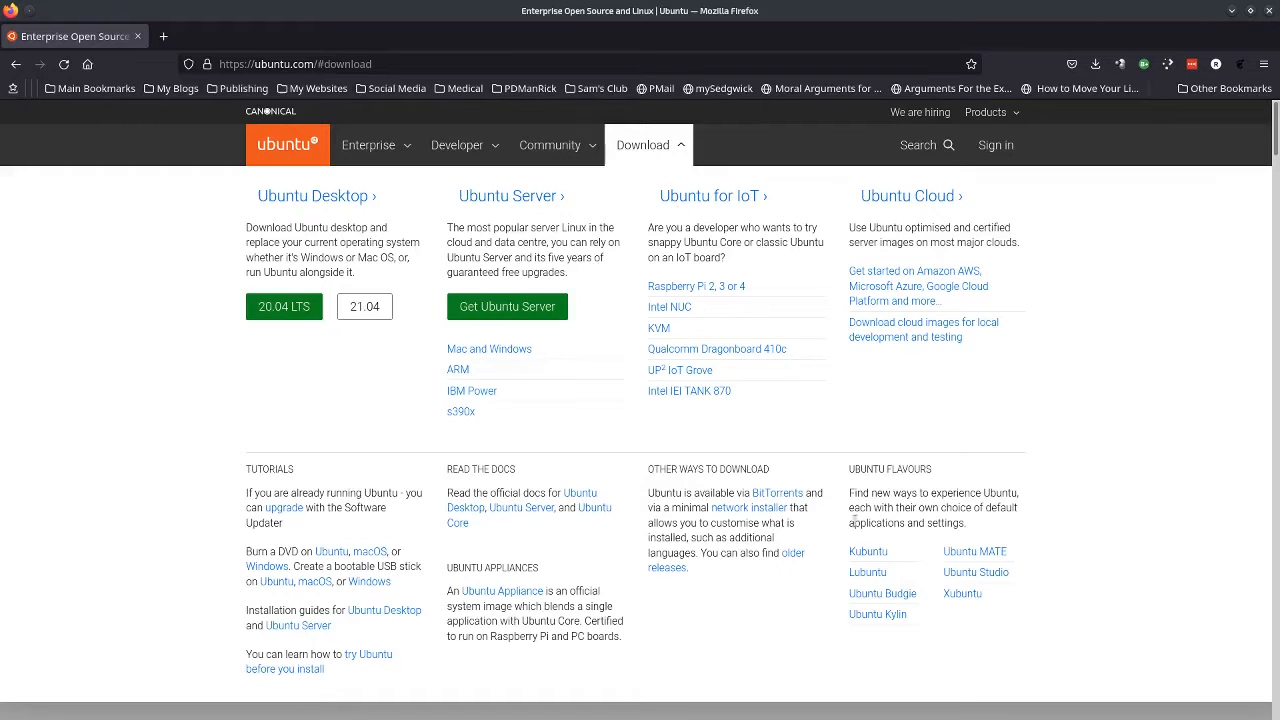
pyautogui.click(868, 574)
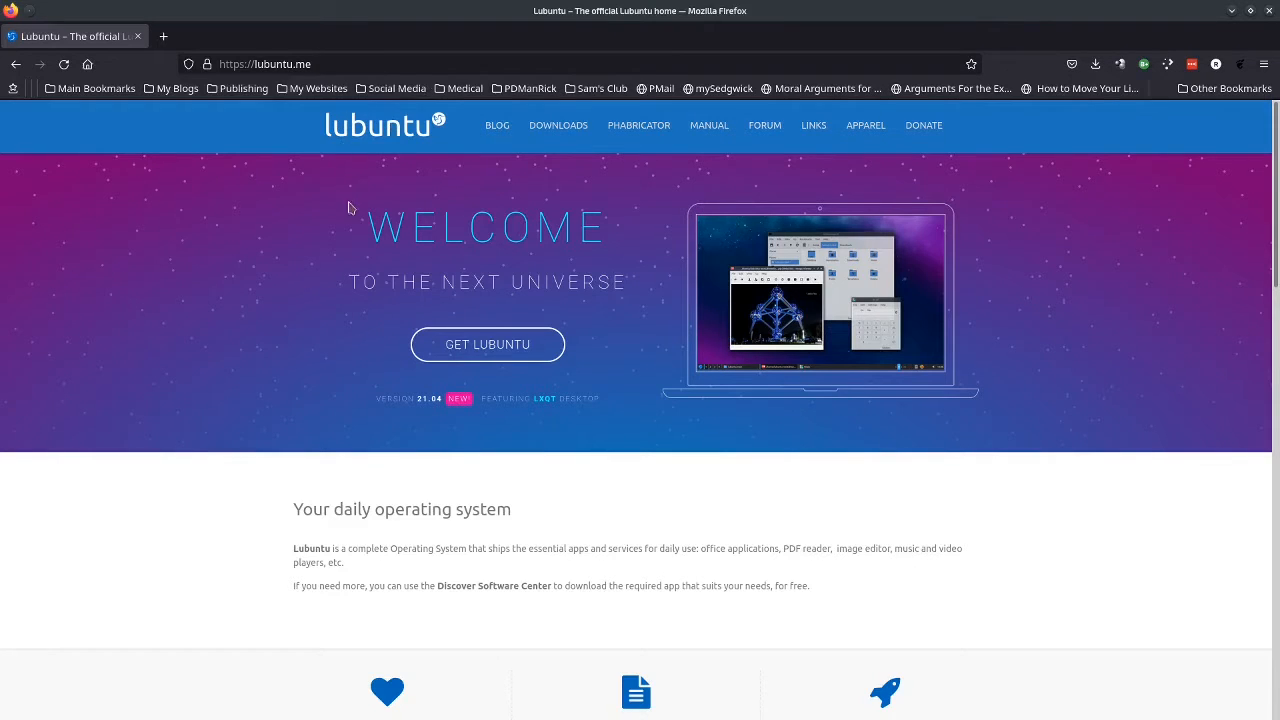
pyautogui.click(561, 134)
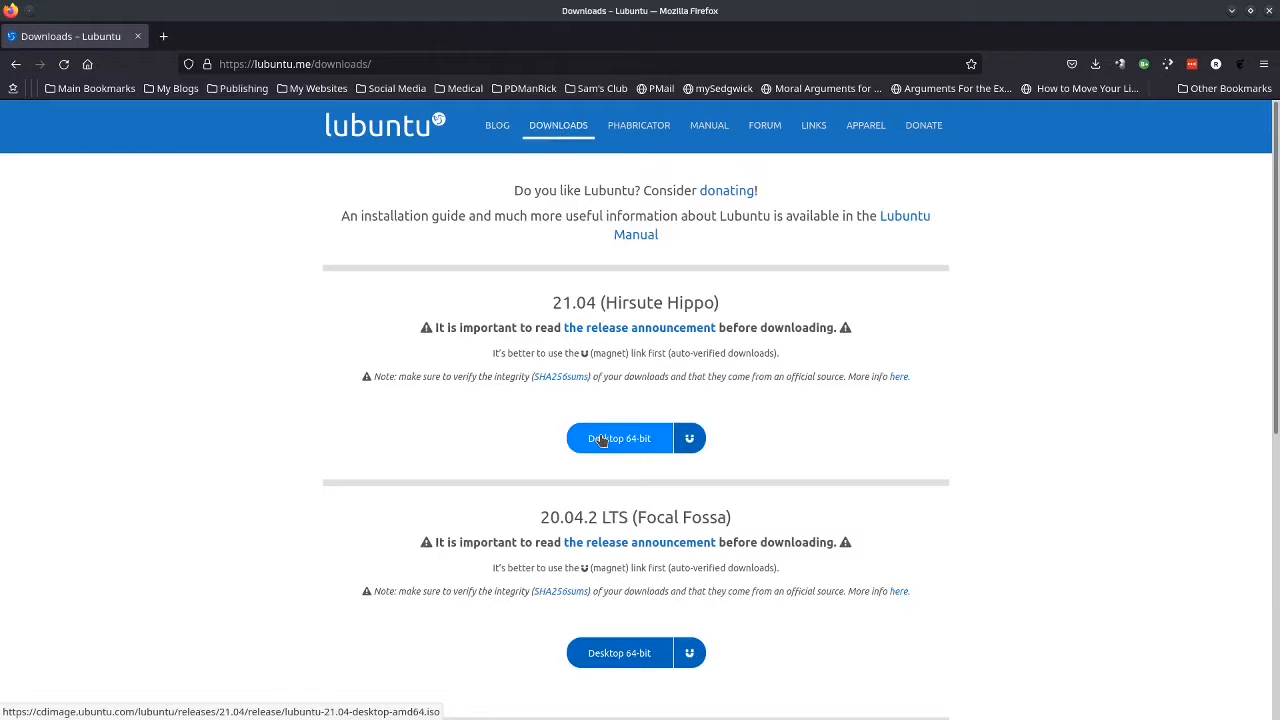
pyautogui.click(560, 378)
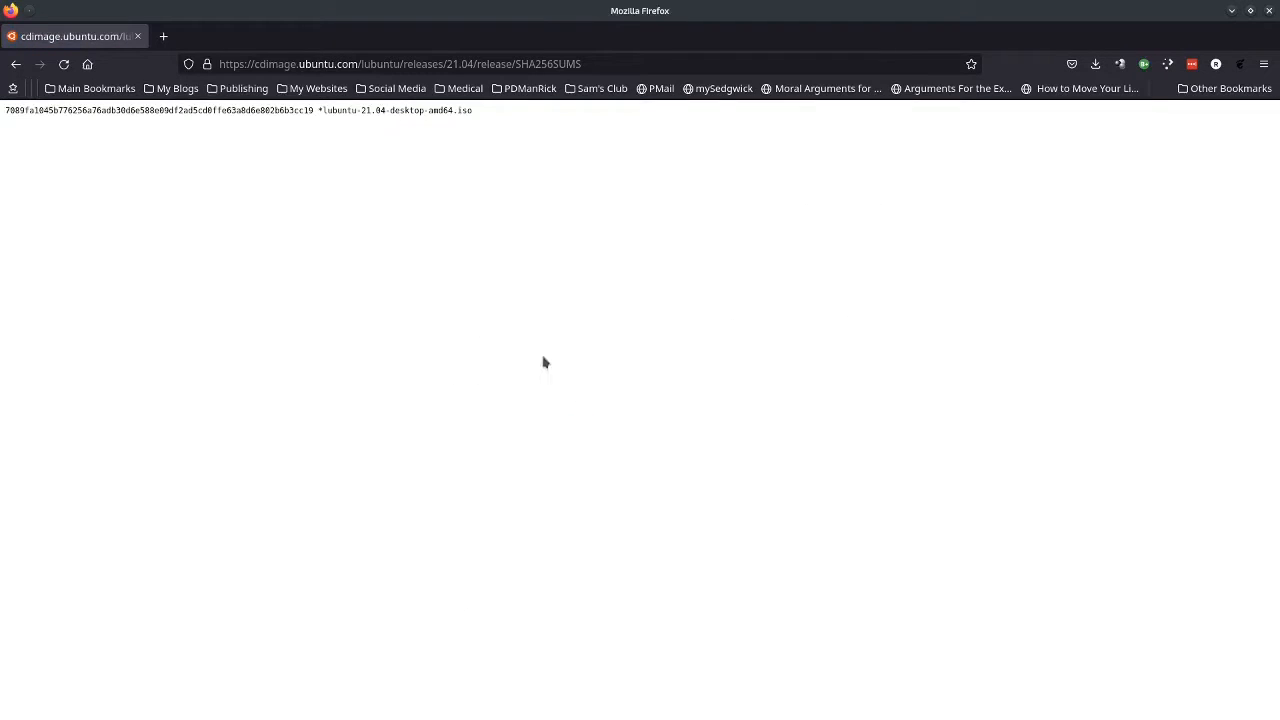
pyautogui.tripleClick(483, 120)
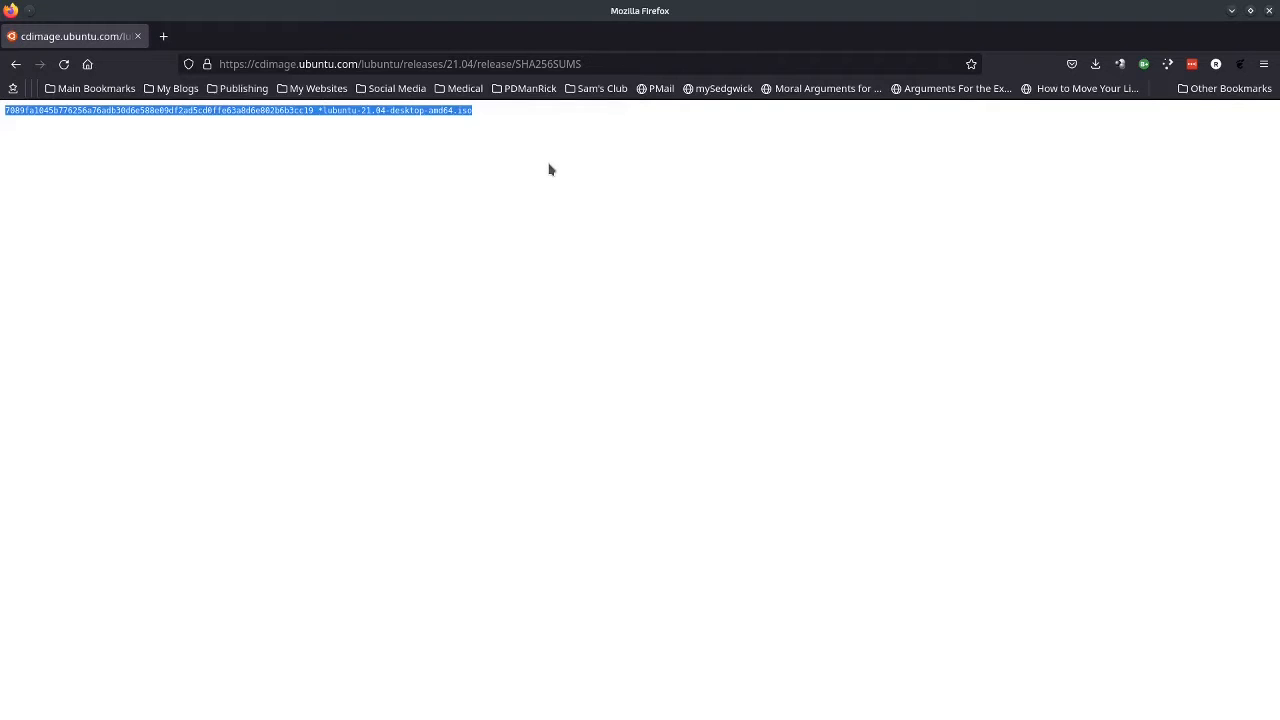
# Step: Switch to the Dolphin file manager and copy lubuntu-21.04-desktop-amd64.iso from the Downloads/linux folder
pyautogui.hotkey('alt', 'Tab')
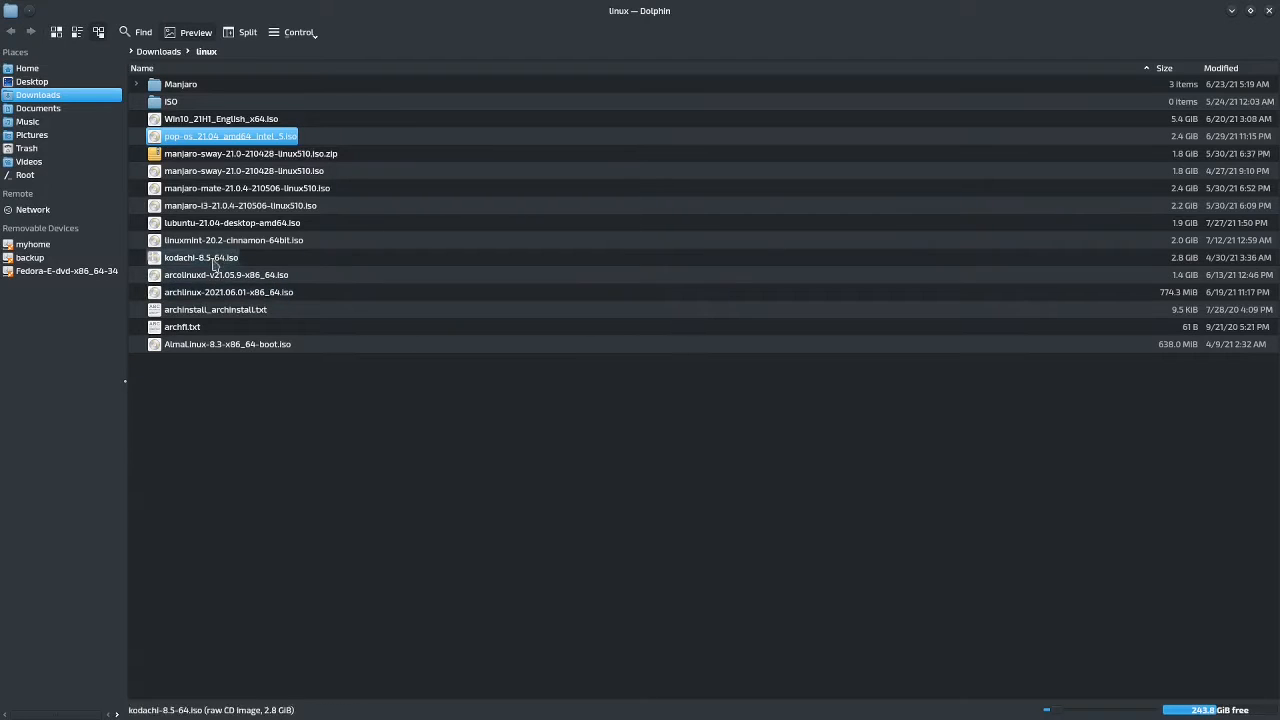
pyautogui.click(211, 229)
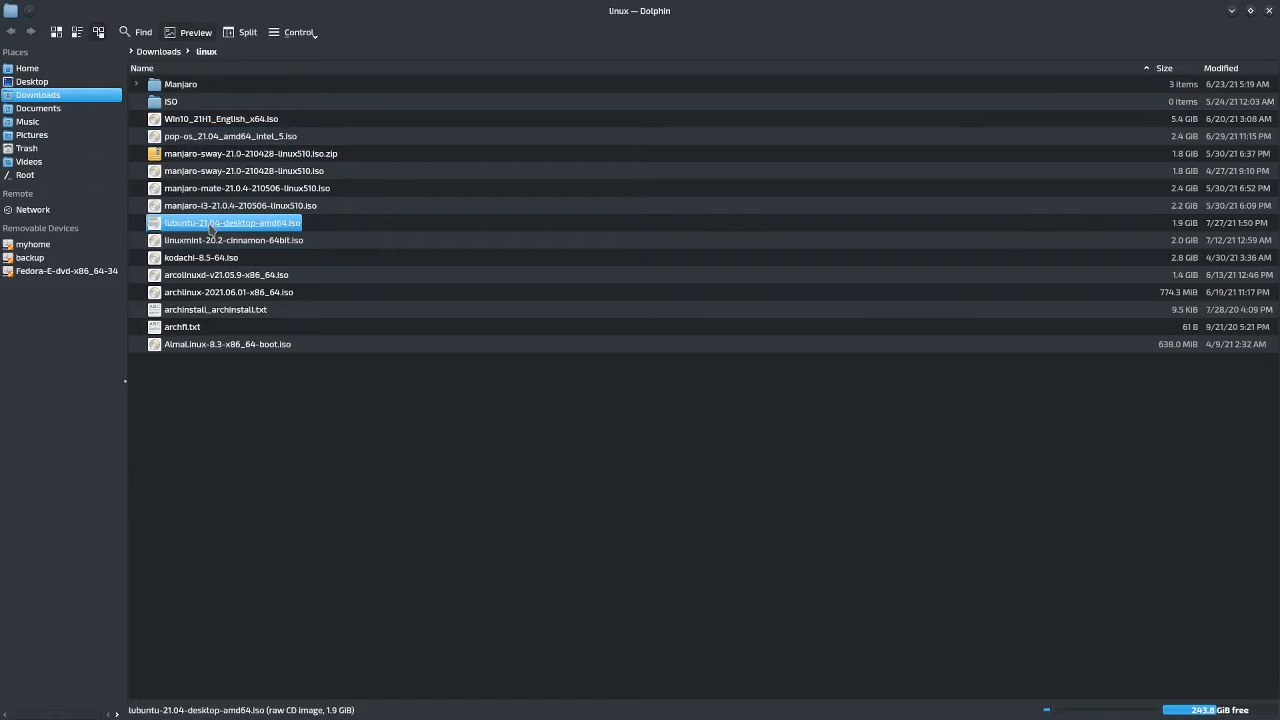
pyautogui.rightClick(211, 228)
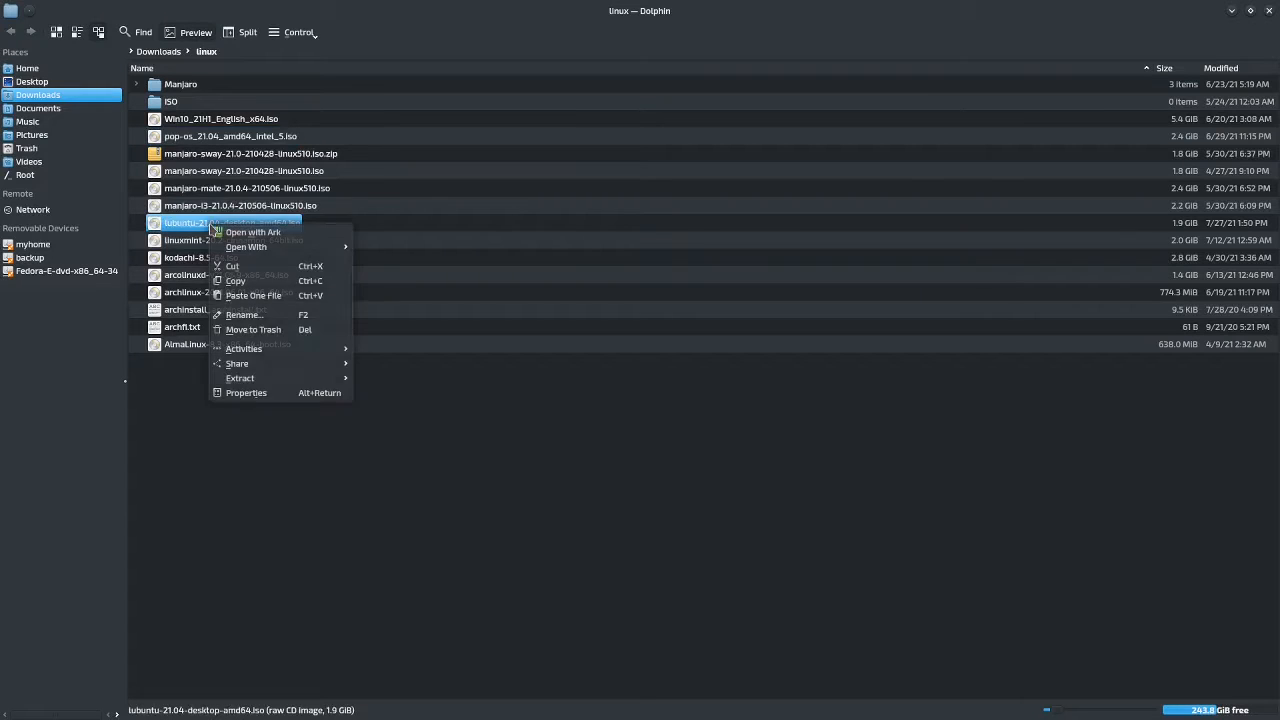
pyautogui.click(238, 283)
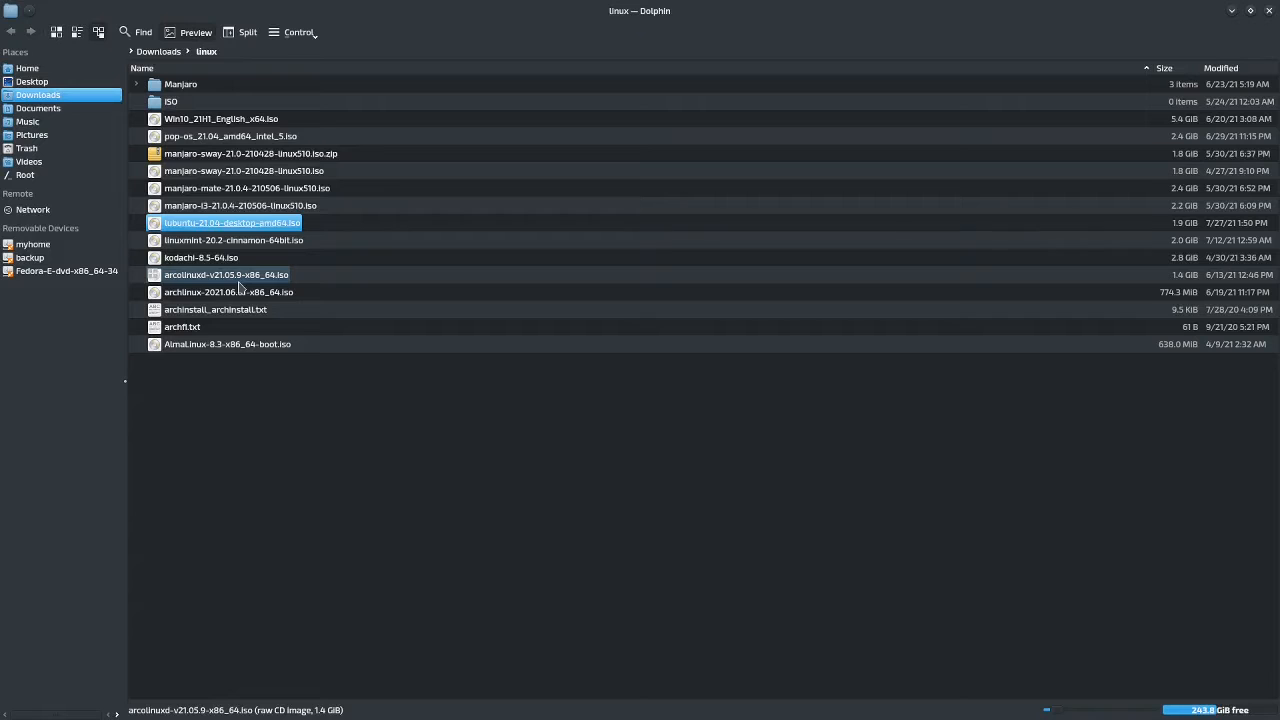
# Step: Switch to the terminal and run sha256sum on the pasted path of lubuntu-21.04-desktop-amd64.iso, removing its "file://" prefix
pyautogui.hotkey('alt', 'Tab')
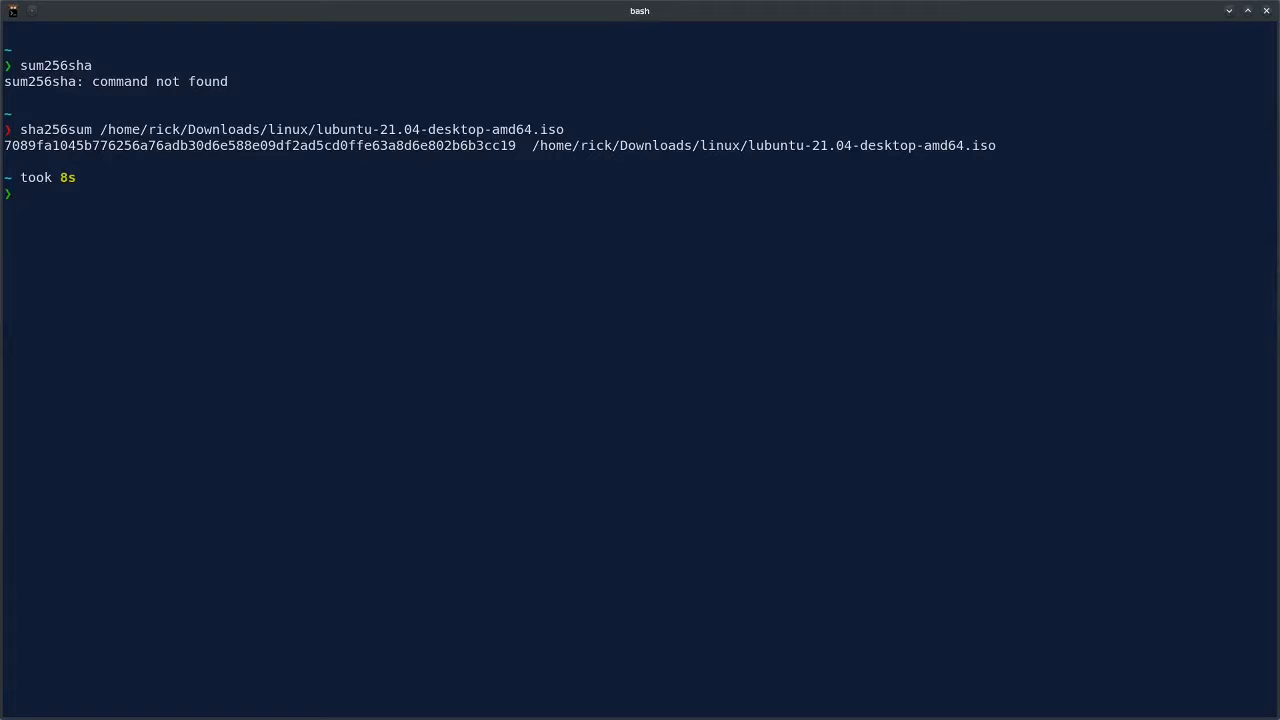
pyautogui.write('sha256sum /')
pyautogui.press('BackSpace')
pyautogui.hotkey('ctrl', 'shift', 'v')
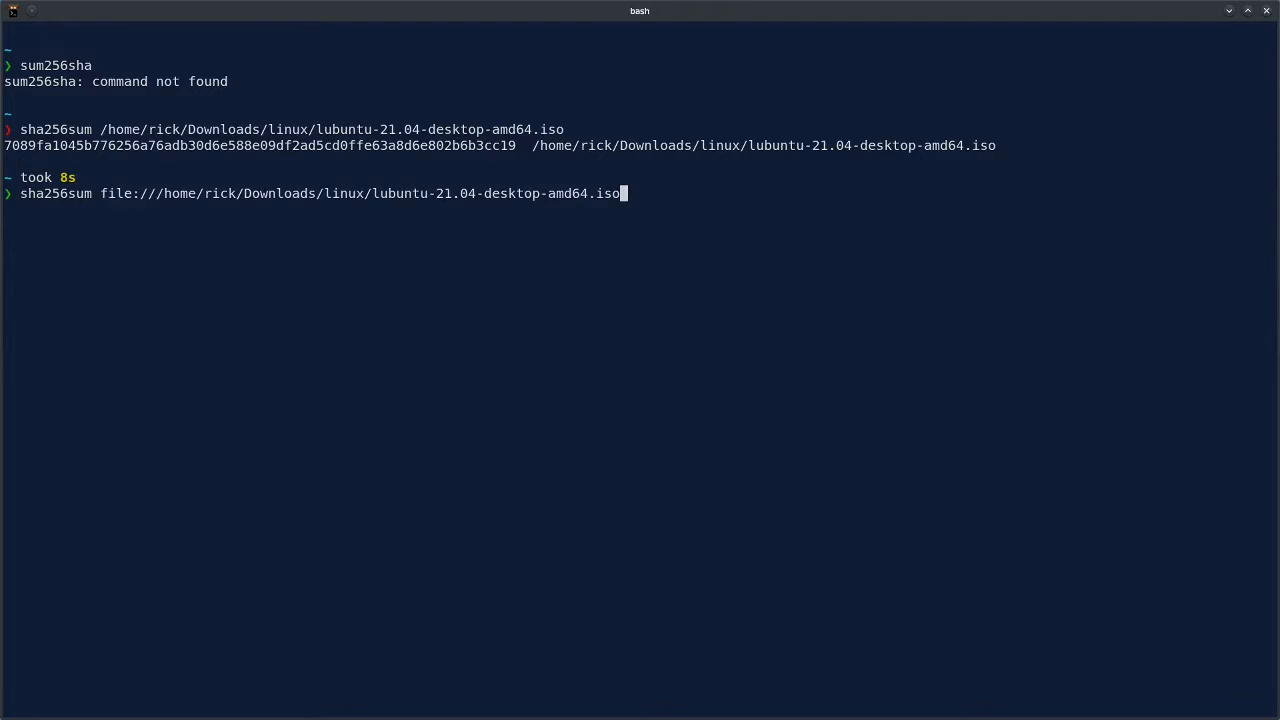
pyautogui.press('Left')
pyautogui.press('Left')
pyautogui.press('Left')
pyautogui.press('Left')
pyautogui.press('Left')
pyautogui.press('Left')
pyautogui.press('Left')
pyautogui.press('Left')
pyautogui.press('Left')
pyautogui.press('Left')
pyautogui.press('Left')
pyautogui.press('Left')
pyautogui.press('Left')
pyautogui.press('Left')
pyautogui.press('Left')
pyautogui.press('Left')
pyautogui.press('Left')
pyautogui.press('Left')
pyautogui.press('Left')
pyautogui.press('Left')
pyautogui.press('Left')
pyautogui.press('Left')
pyautogui.press('Left')
pyautogui.press('Left')
pyautogui.press('Left')
pyautogui.press('Left')
pyautogui.press('Left')
pyautogui.press('Left')
pyautogui.press('Left')
pyautogui.press('Left')
pyautogui.press('Left')
pyautogui.press('Left')
pyautogui.press('Left')
pyautogui.press('Left')
pyautogui.press('Left')
pyautogui.press('Left')
pyautogui.press('Left')
pyautogui.press('Left')
pyautogui.press('Left')
pyautogui.press('Left')
pyautogui.press('BackSpace')
pyautogui.press('BackSpace')
pyautogui.press('BackSpace')
pyautogui.press('BackSpace')
pyautogui.press('BackSpace')
pyautogui.press('BackSpace')
pyautogui.press('BackSpace')
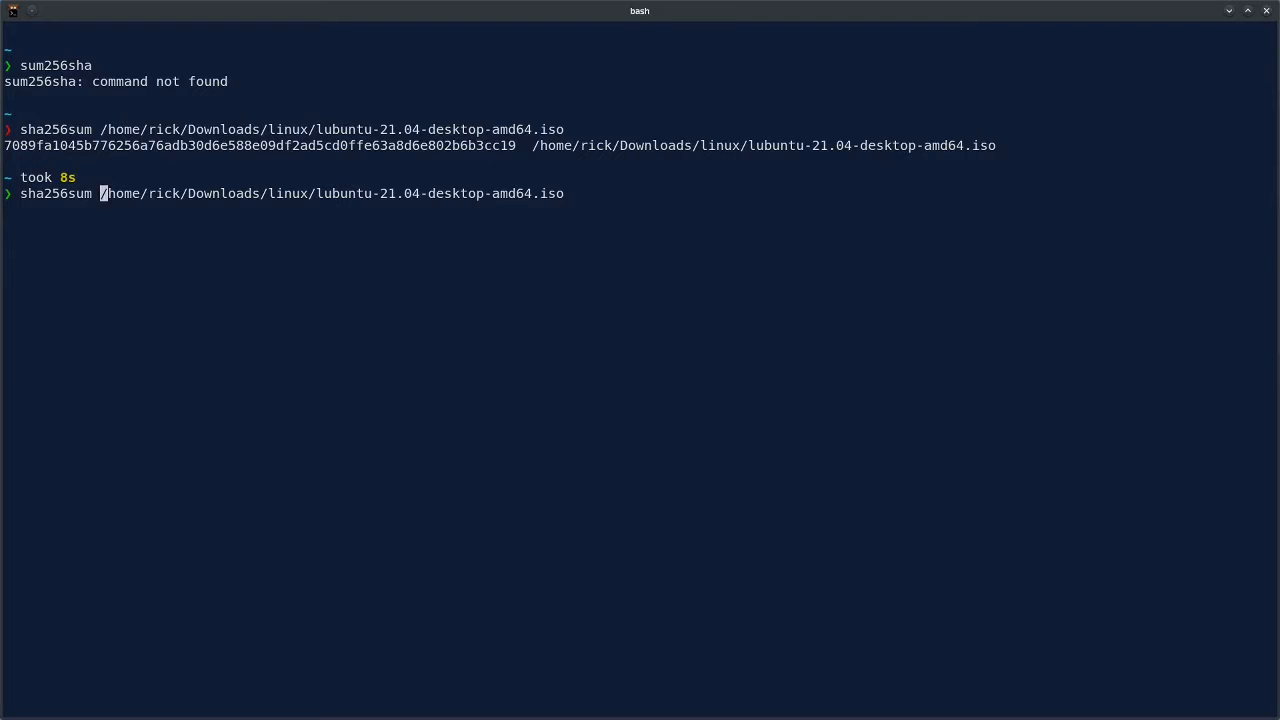
pyautogui.press('Return')
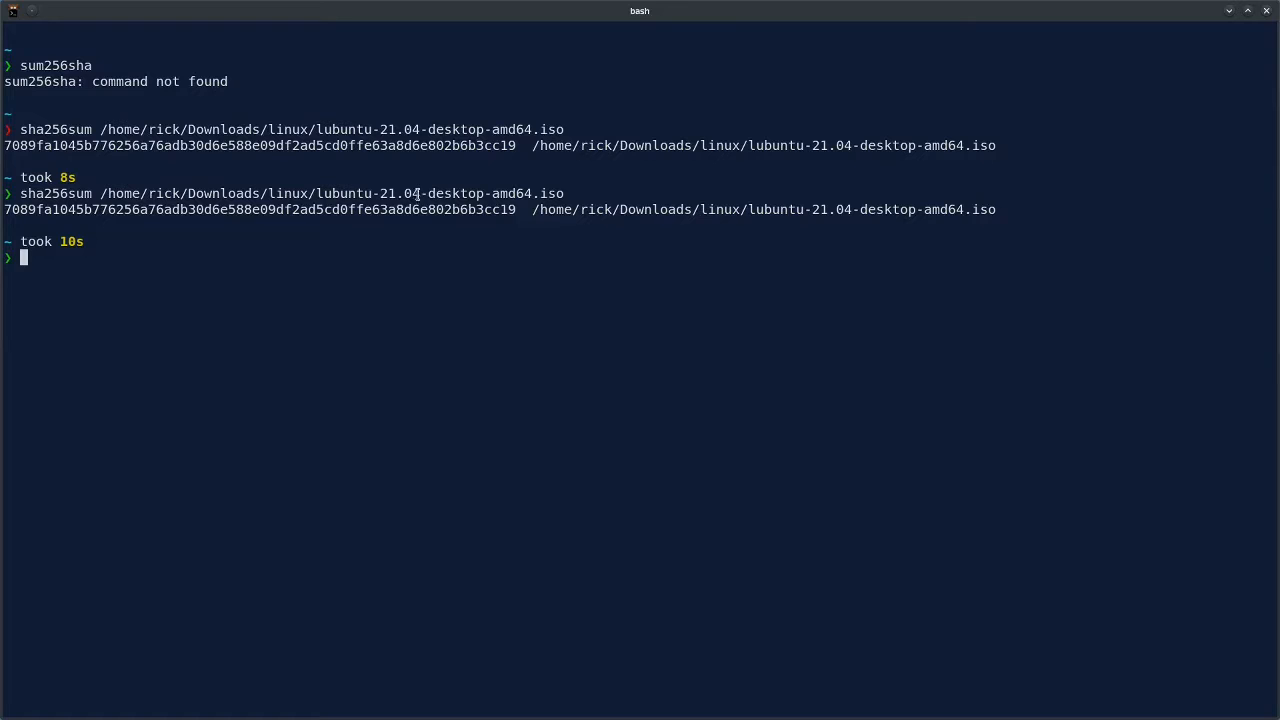
# Step: Paste the computed checksum line under the published one in Kate for comparison, and close the document without saving
pyautogui.tripleClick(520, 209)
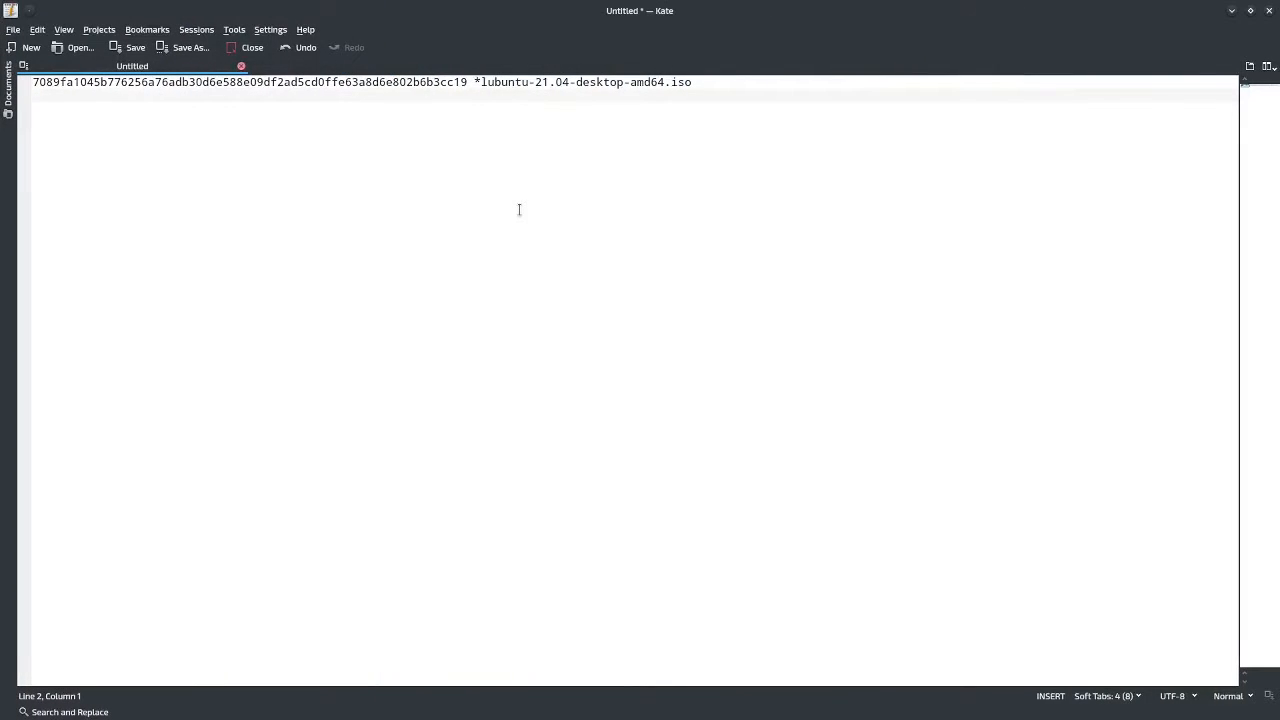
pyautogui.hotkey('ctrl', 'v')
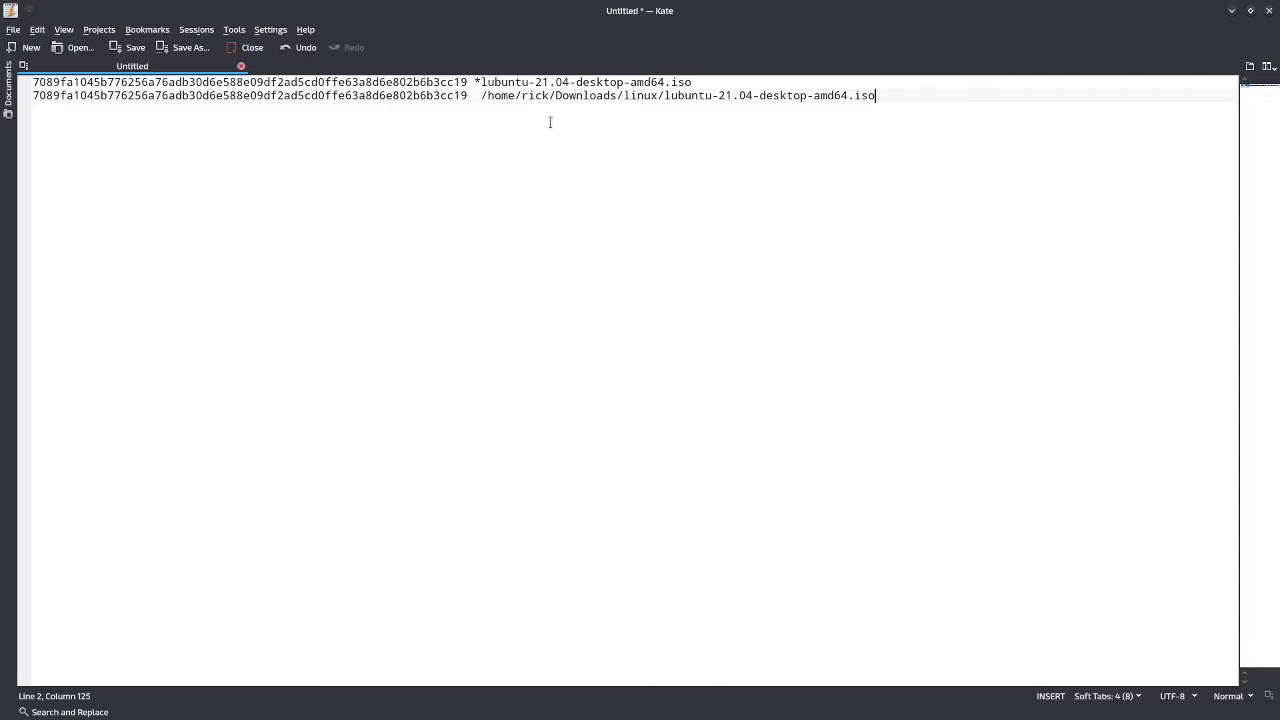
pyautogui.click(1270, 10)
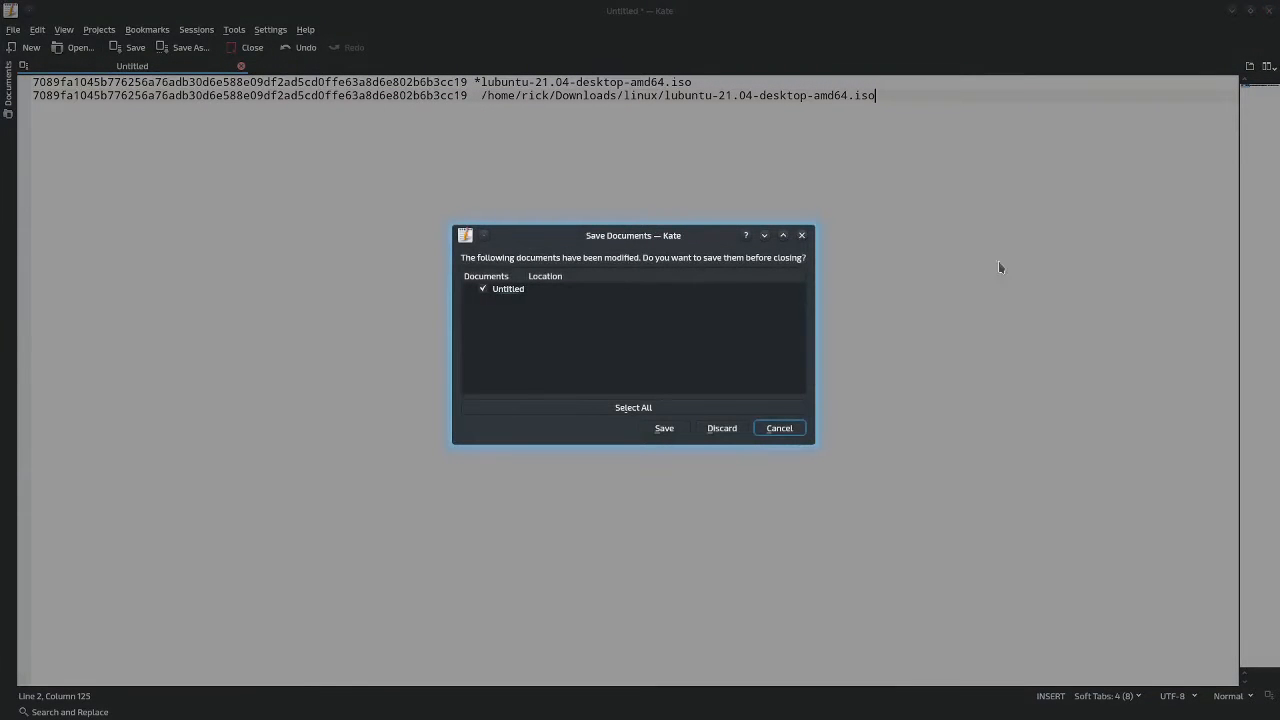
pyautogui.click(722, 430)
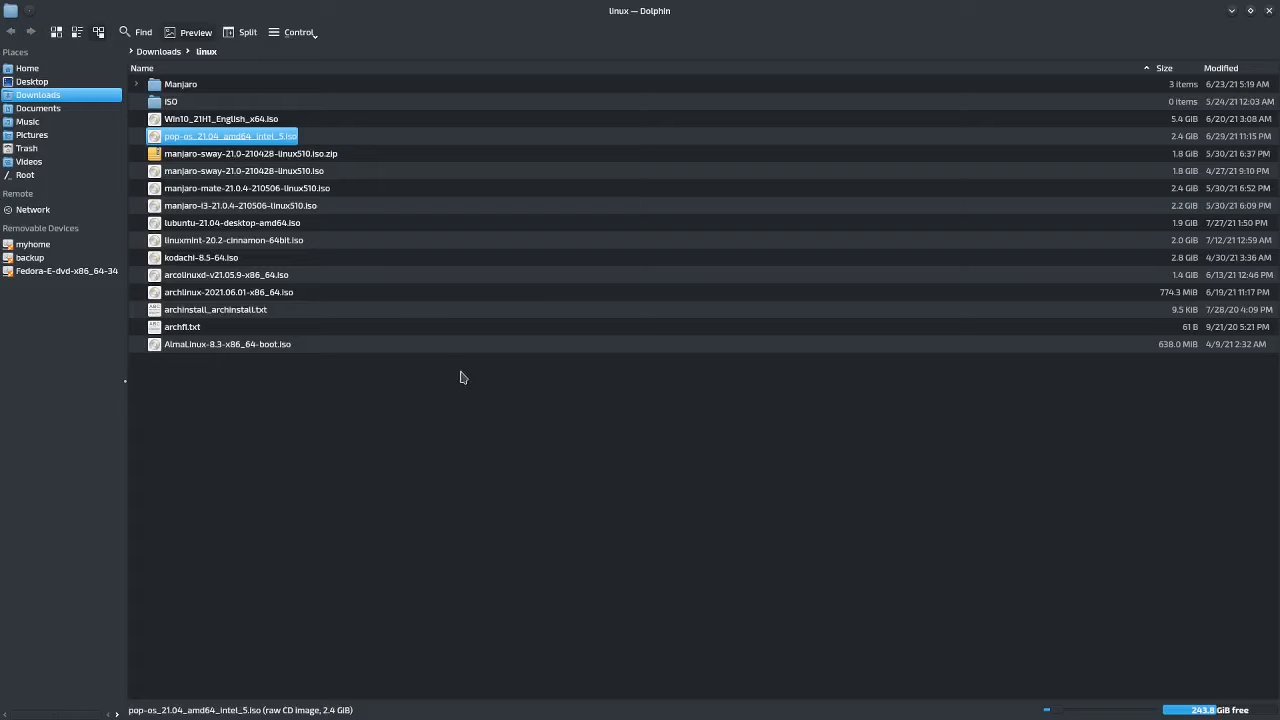
# Step: Open lubuntu-21.04-desktop-amd64.iso with ISO Image Writer from Utilities, remembering the association for all raw CD image files
pyautogui.click(268, 231)
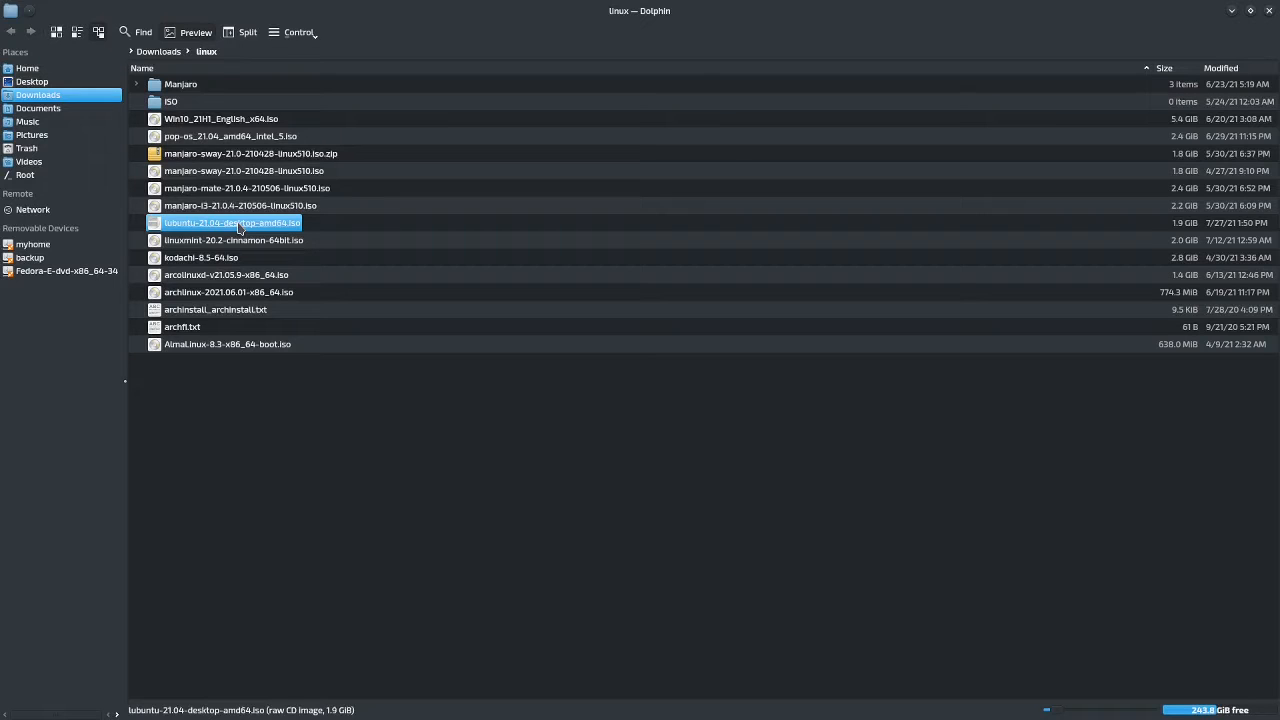
pyautogui.press('p')
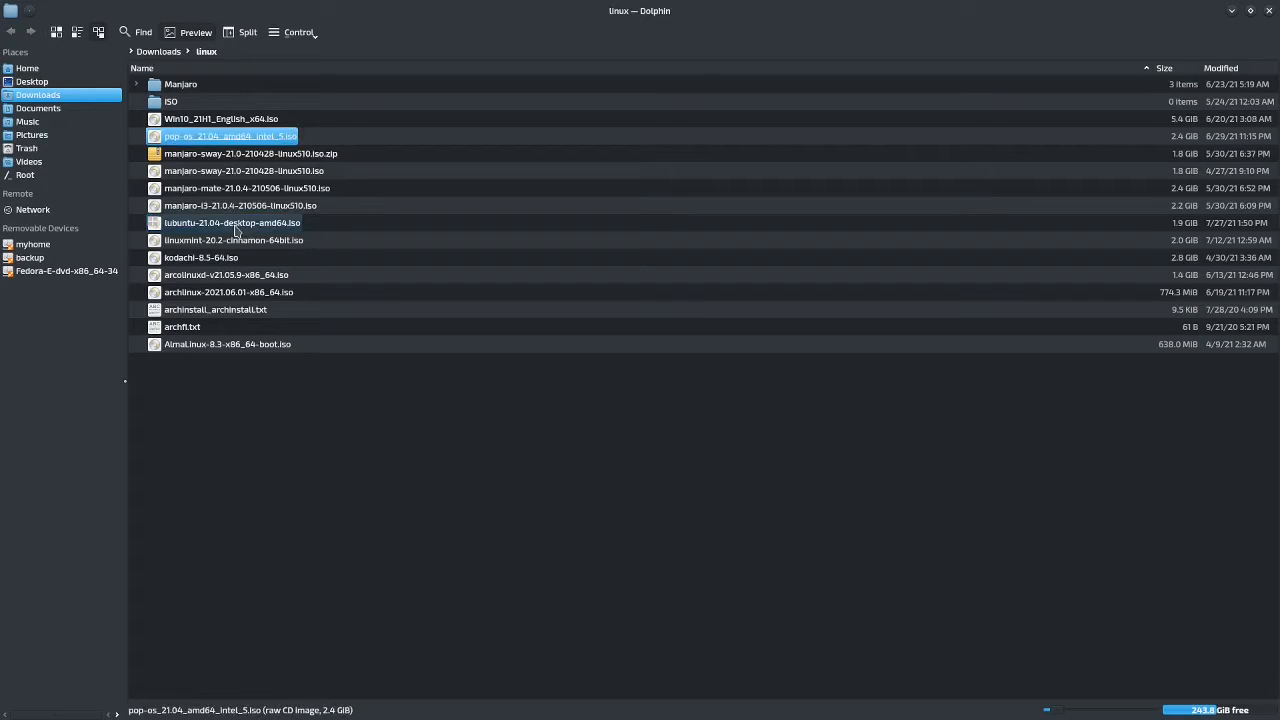
pyautogui.rightClick(236, 230)
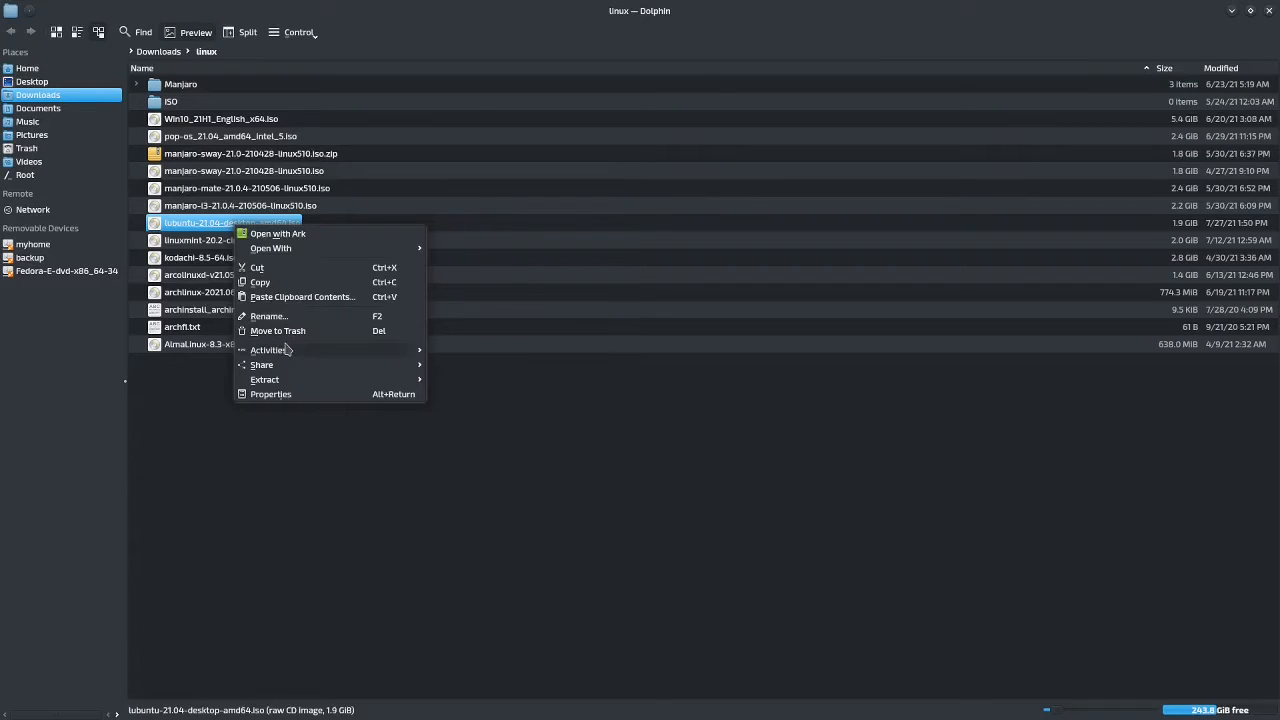
pyautogui.moveTo(287, 349)
pyautogui.moveTo(322, 249)
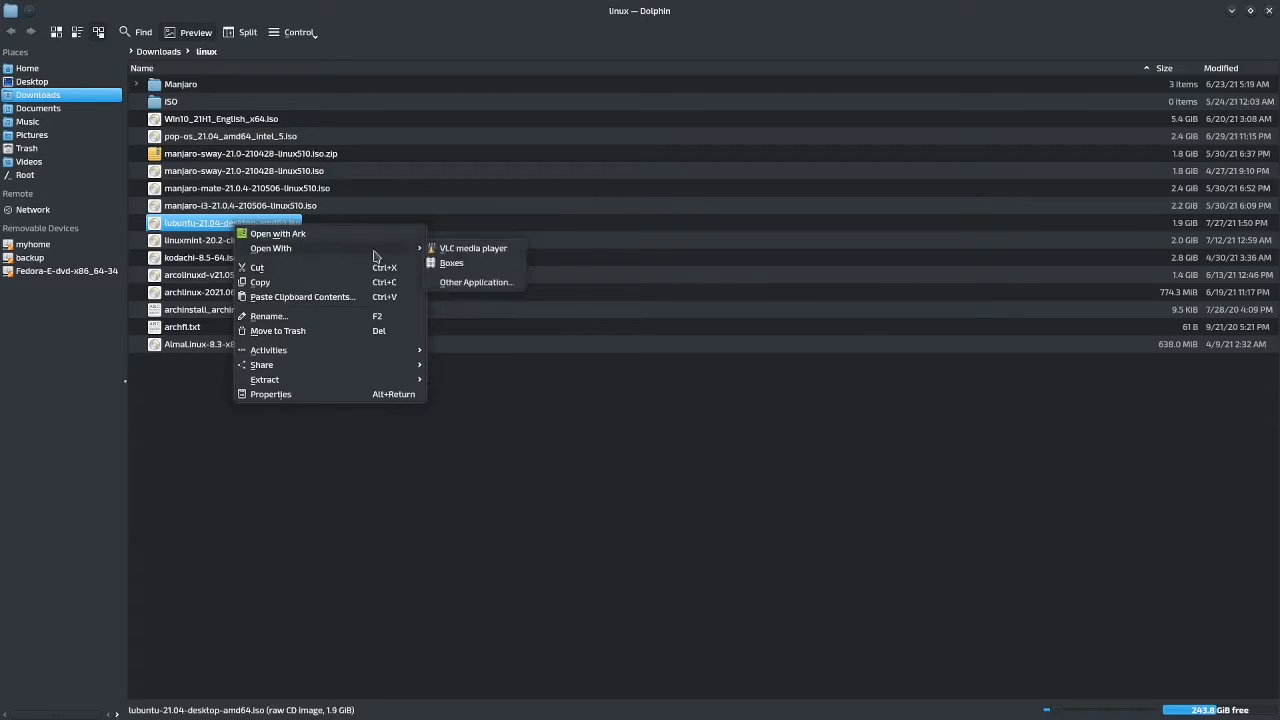
pyautogui.click(449, 284)
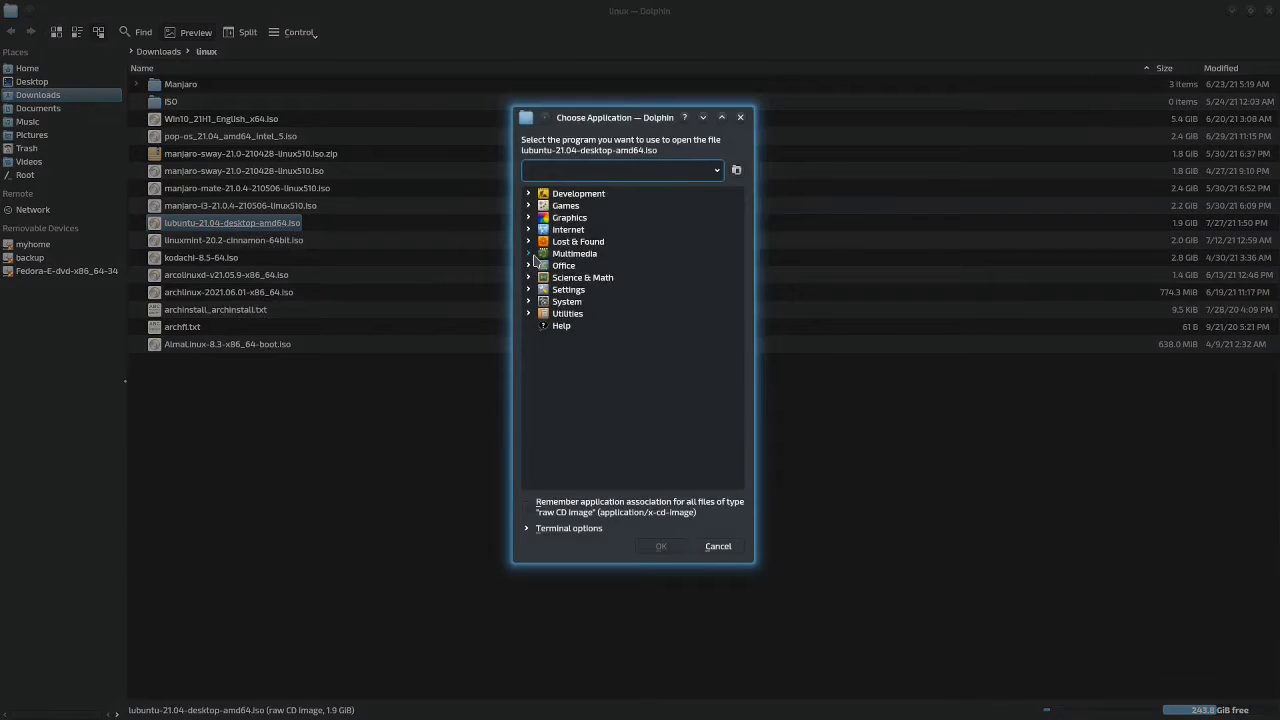
pyautogui.click(529, 313)
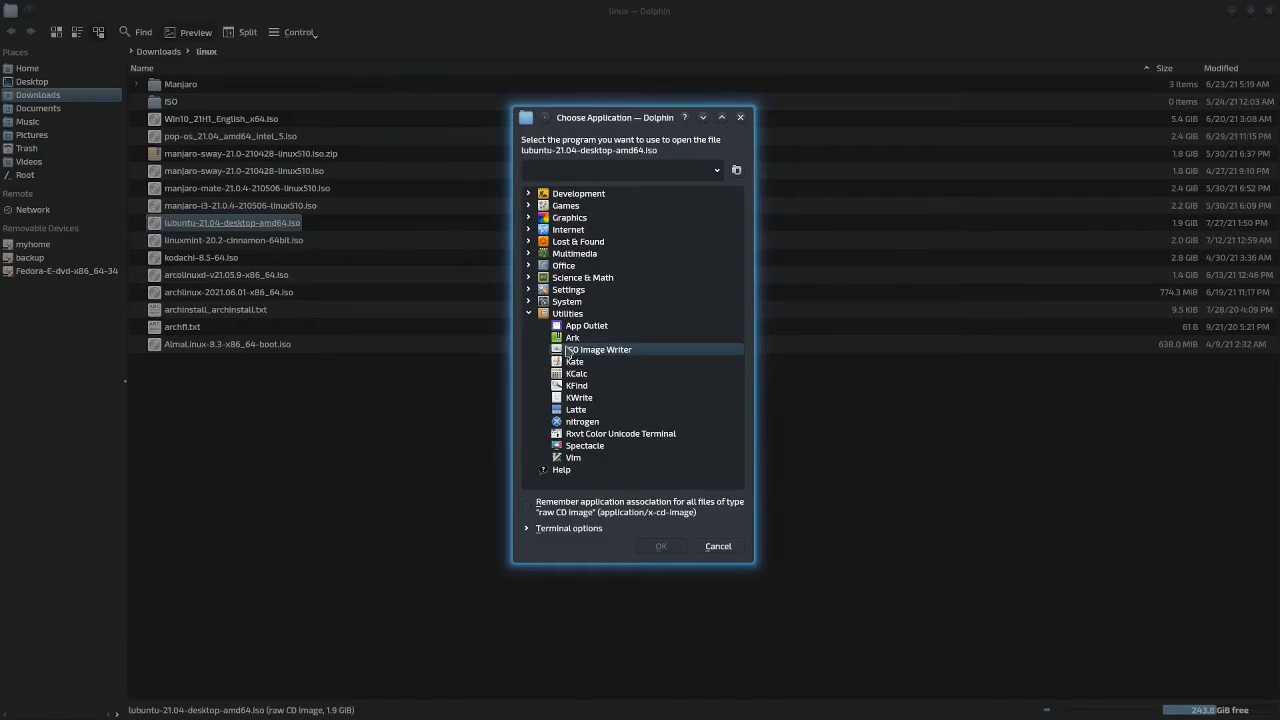
pyautogui.click(568, 350)
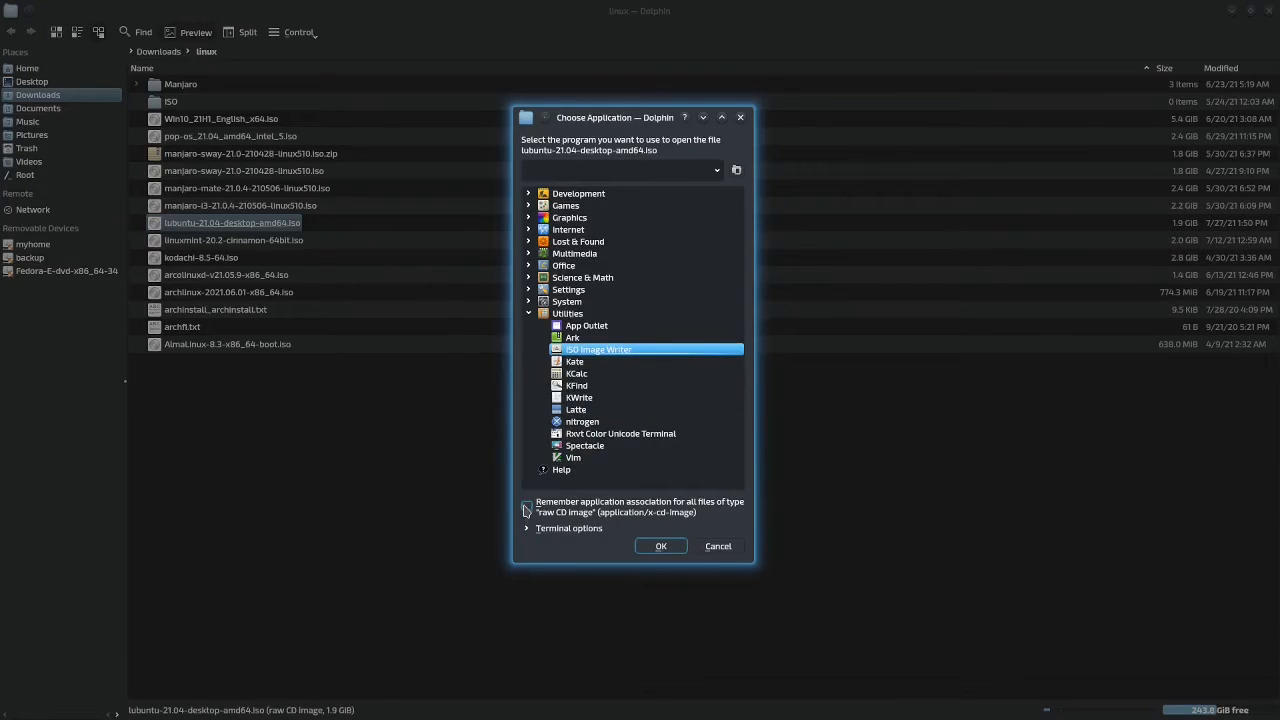
pyautogui.click(527, 507)
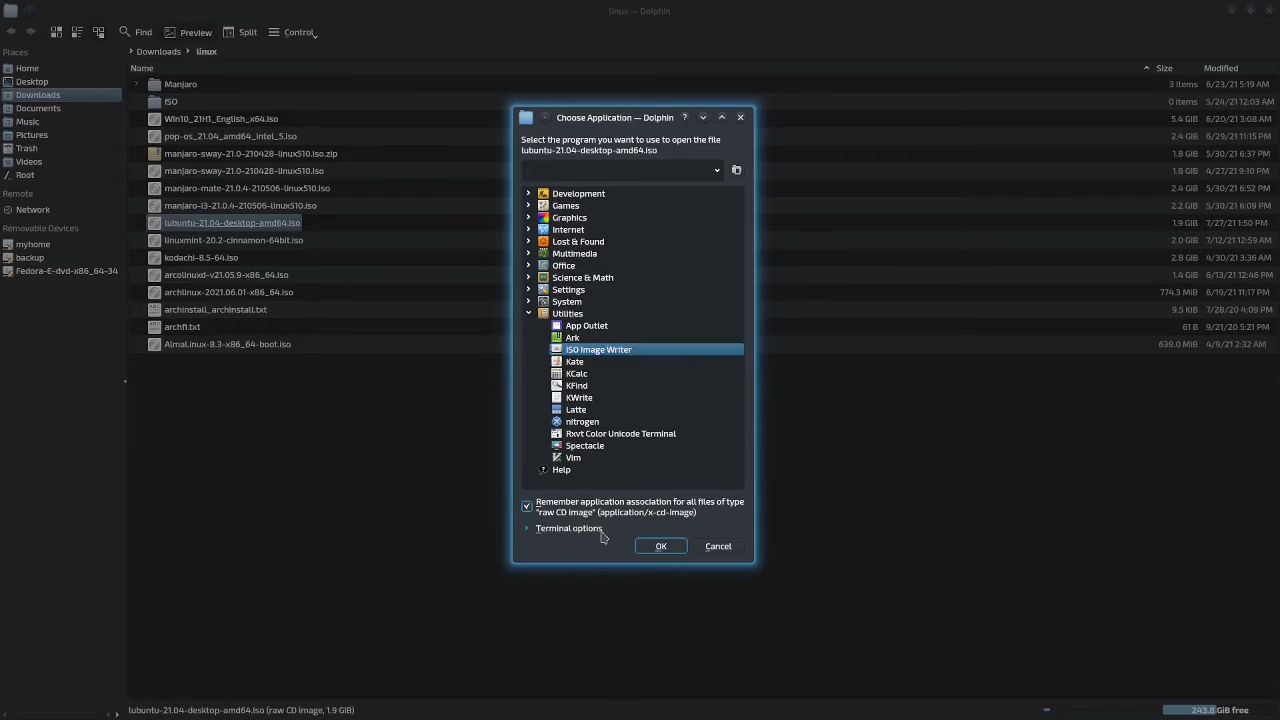
pyautogui.click(660, 547)
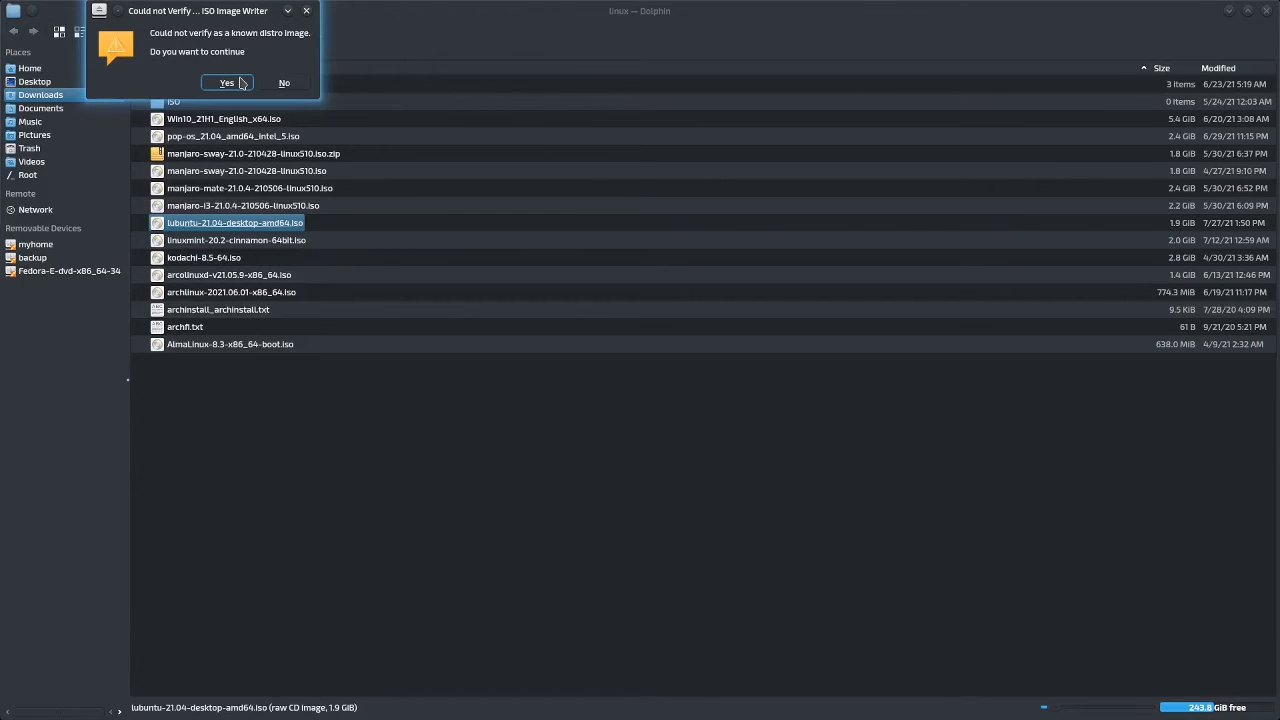
# Step: Continue with the unverified Lubuntu image, check the available USB devices and keep /dev/sdc (3824 MiB) as the target
pyautogui.click(228, 83)
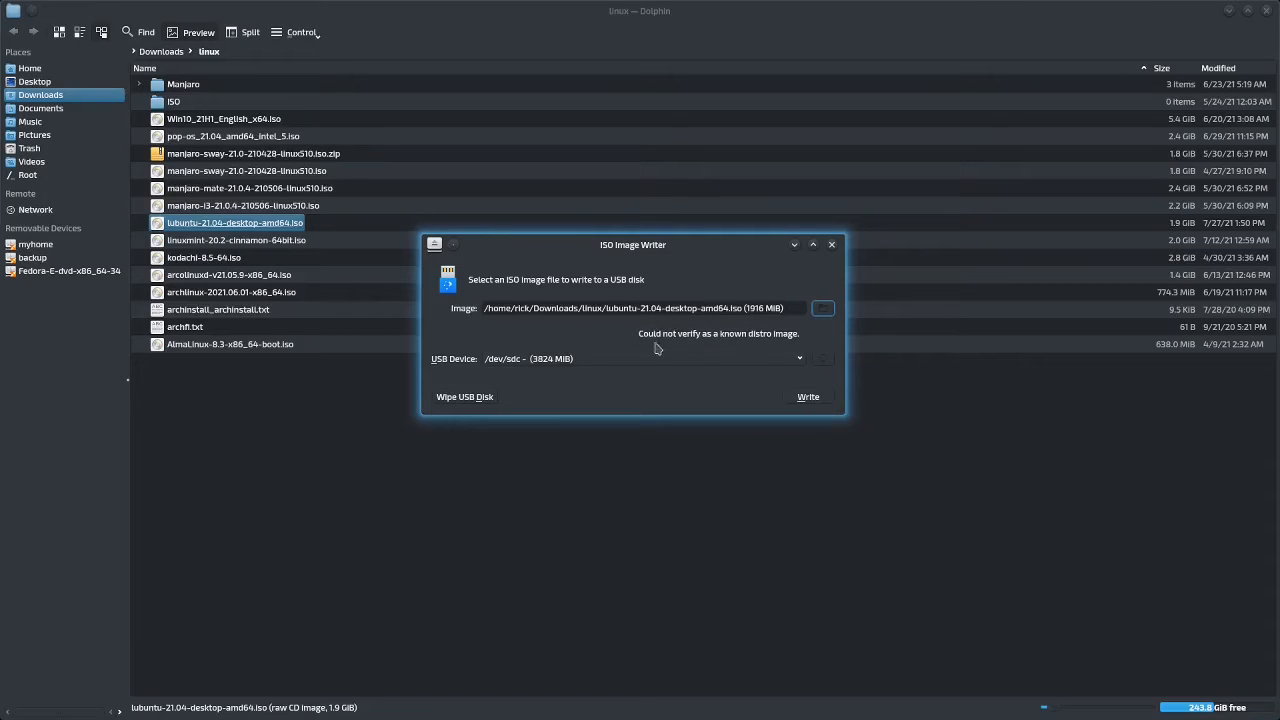
pyautogui.click(785, 362)
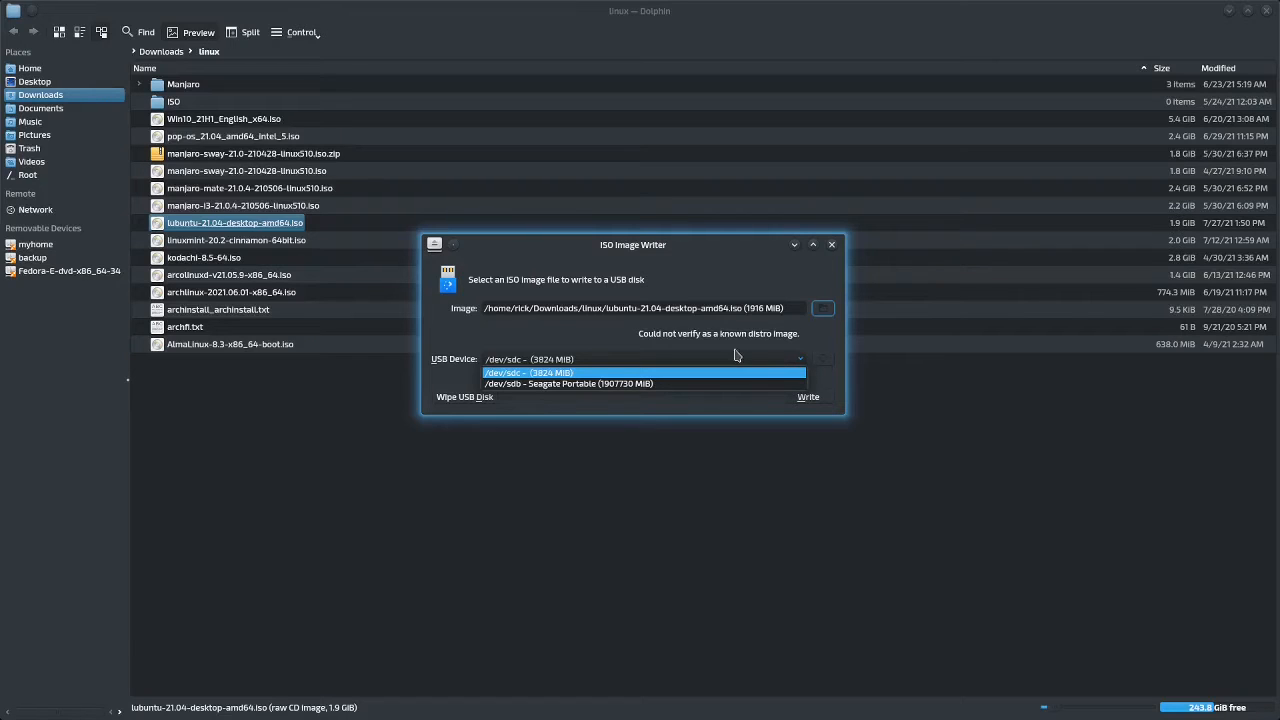
pyautogui.click(631, 343)
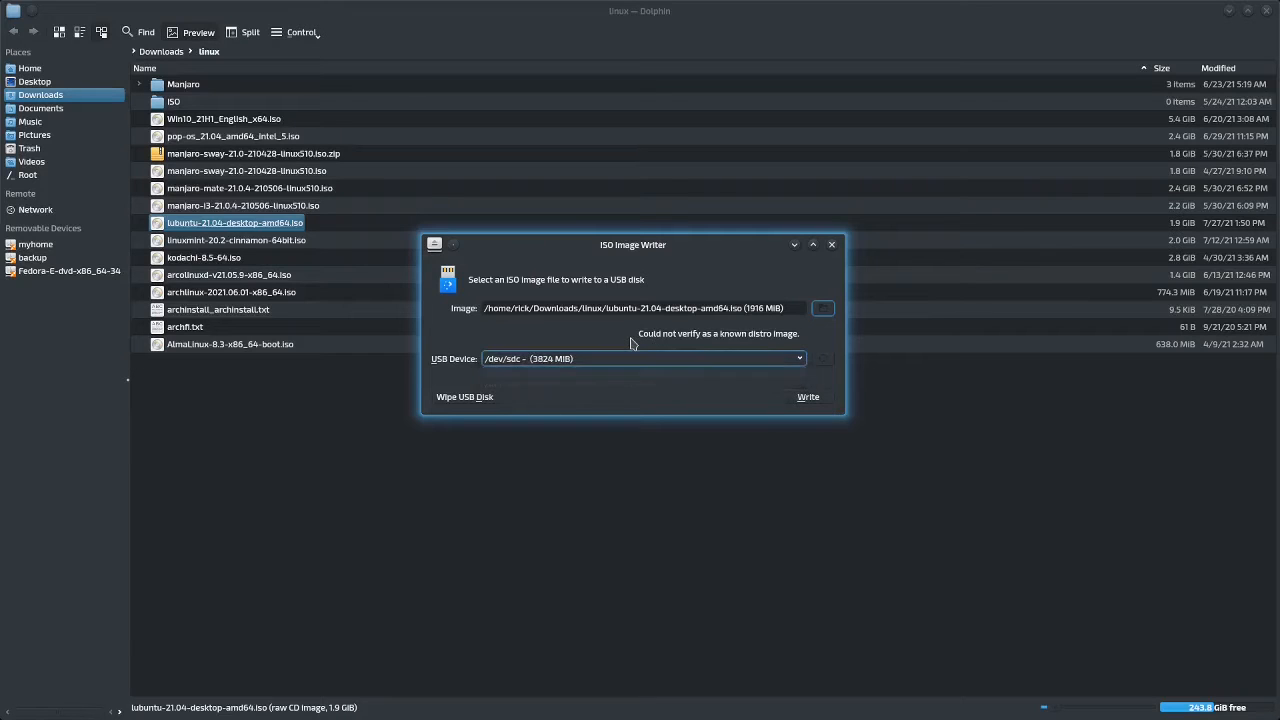
# Step: Clear the USB disk and write the image to it, authorizing with the account password, and close ISO Image Writer
pyautogui.click(808, 398)
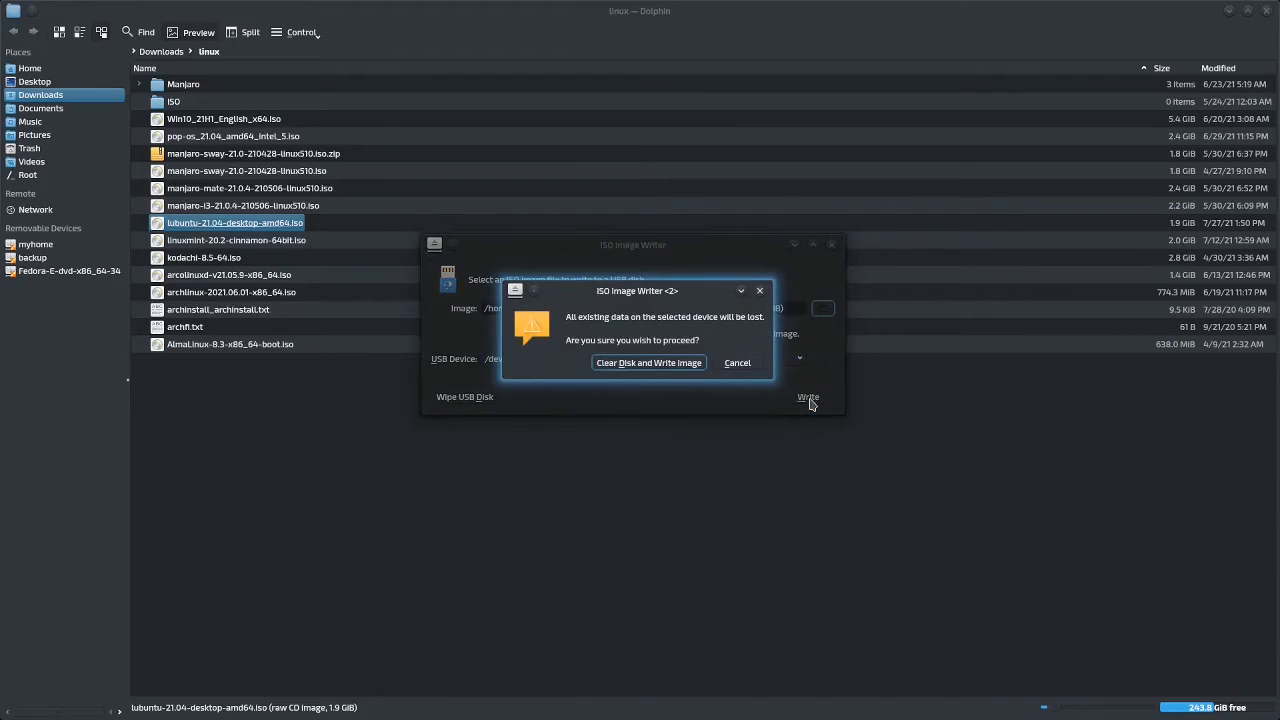
pyautogui.click(686, 363)
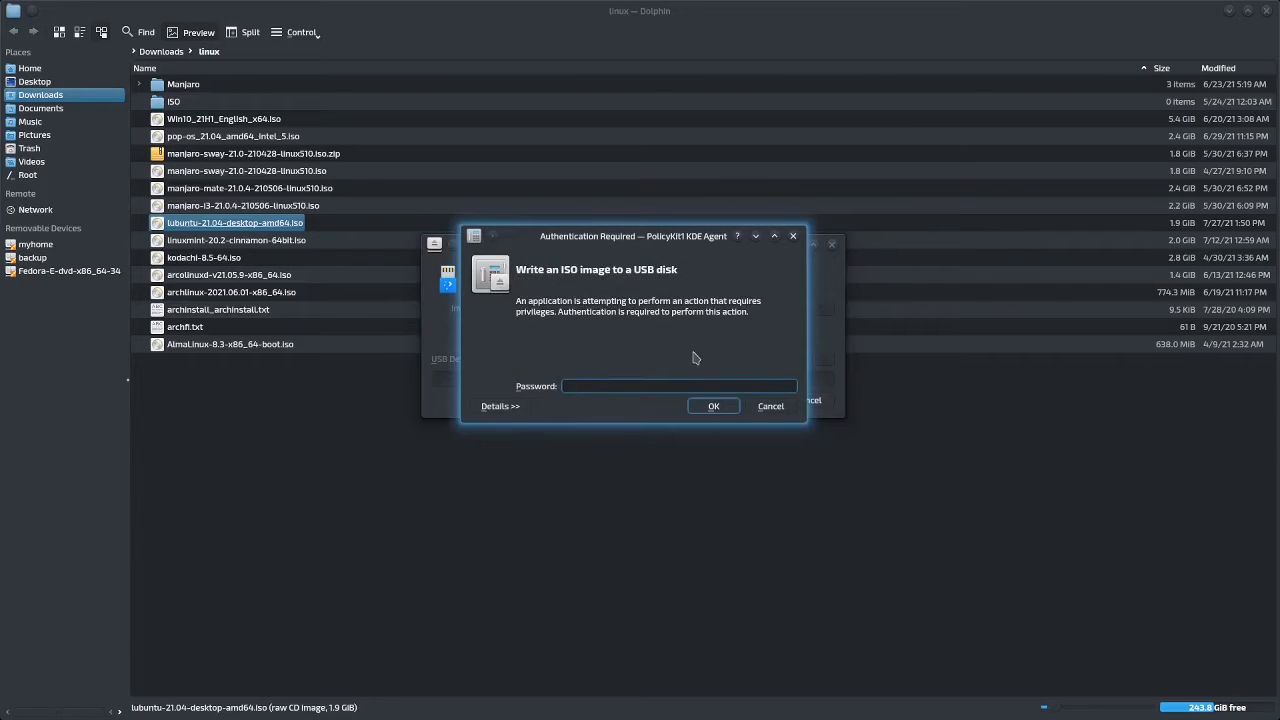
pyautogui.write('●●●●●●')
pyautogui.press('Return')
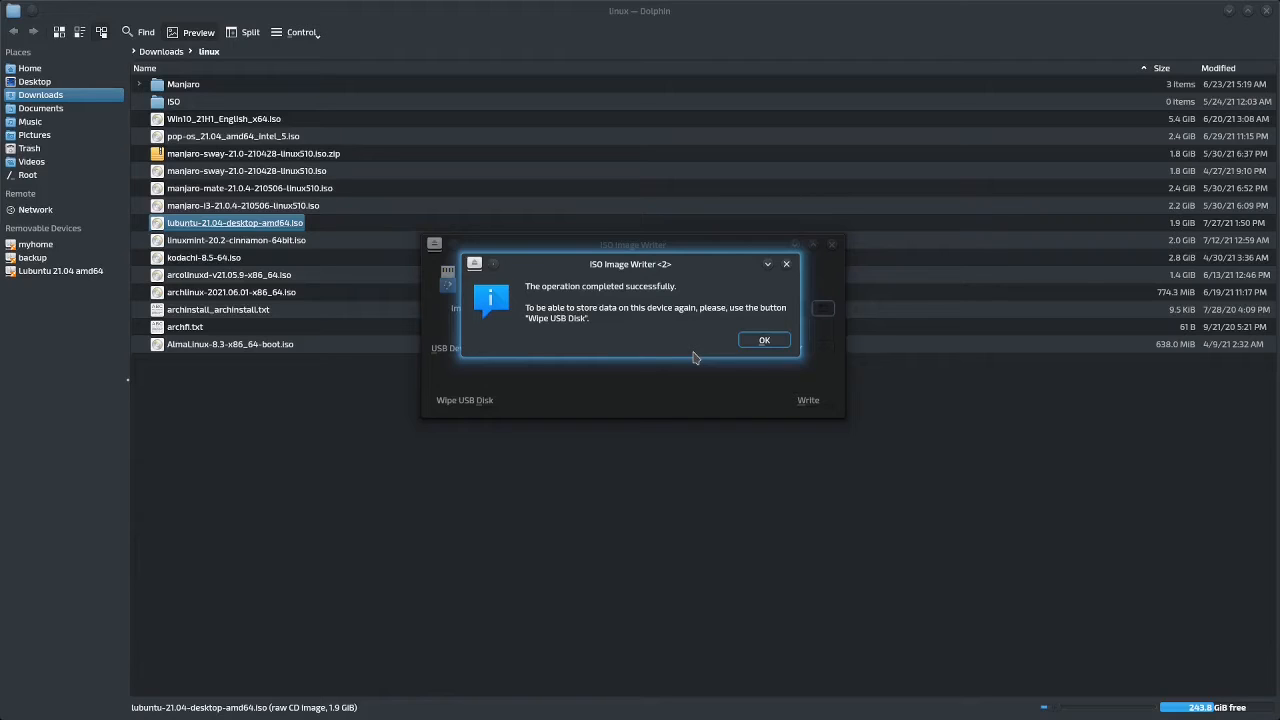
pyautogui.click(752, 346)
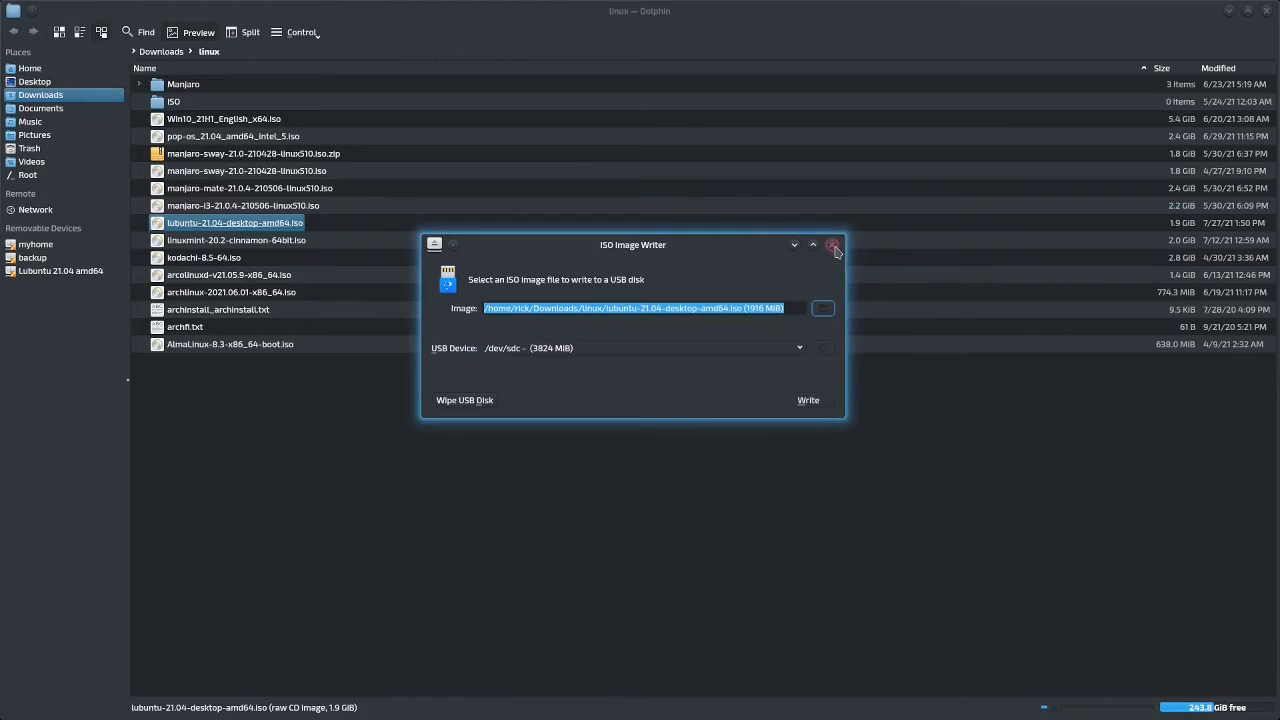
pyautogui.click(834, 246)
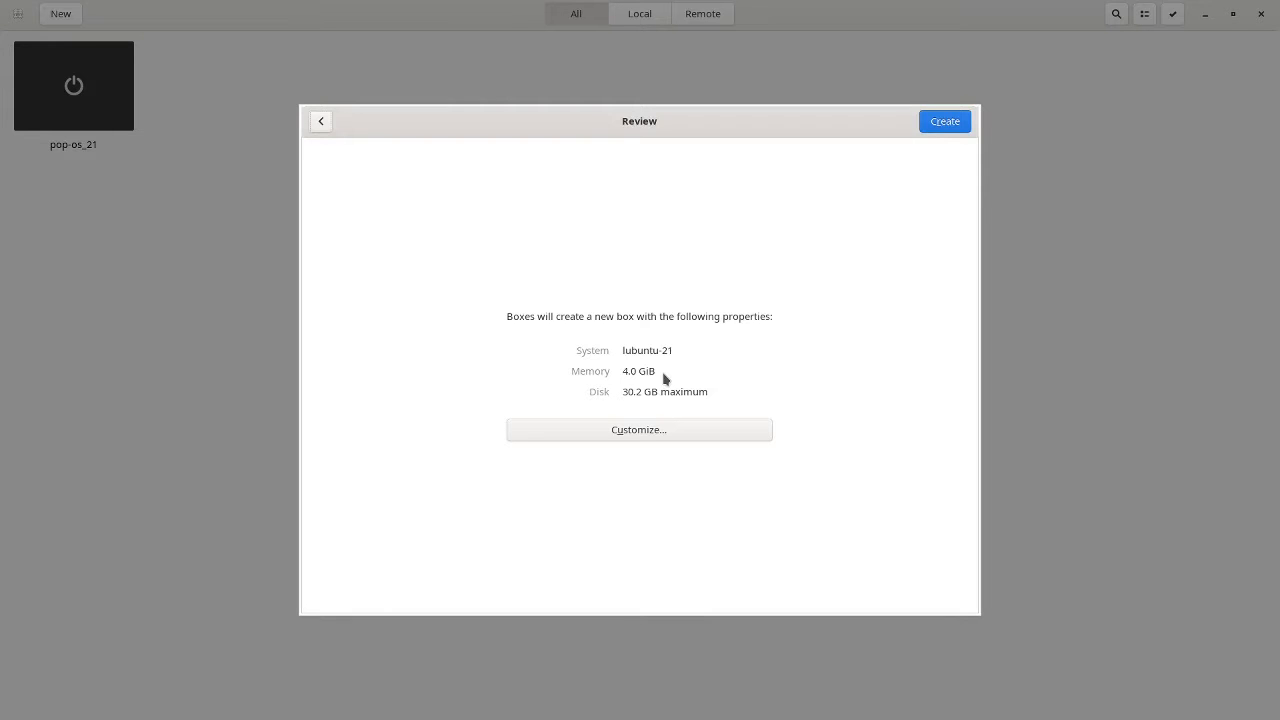
# Step: Create the lubuntu-21 virtual machine in Boxes with 4.0 GiB of memory and a 30.2 GB maximum disk
pyautogui.click(944, 121)
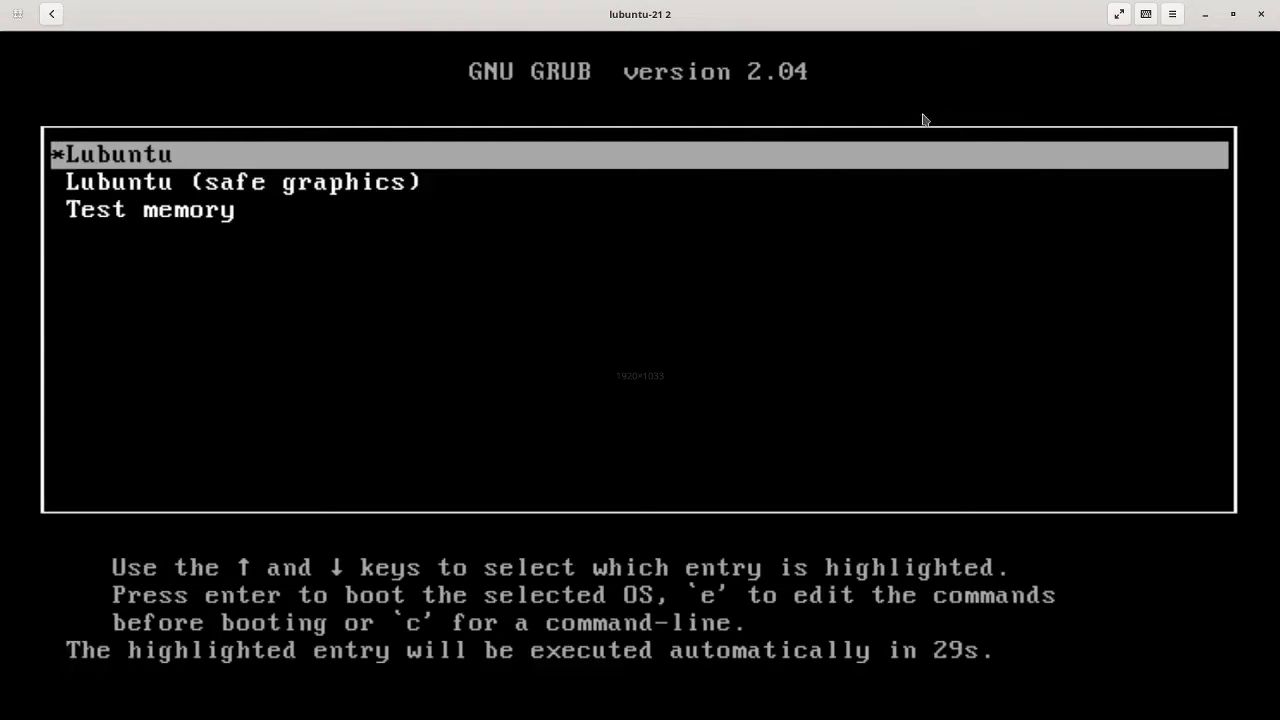
# Step: Boot the virtual machine with the standard Lubuntu entry of the GRUB menu
pyautogui.click(918, 121)
pyautogui.press('Return')
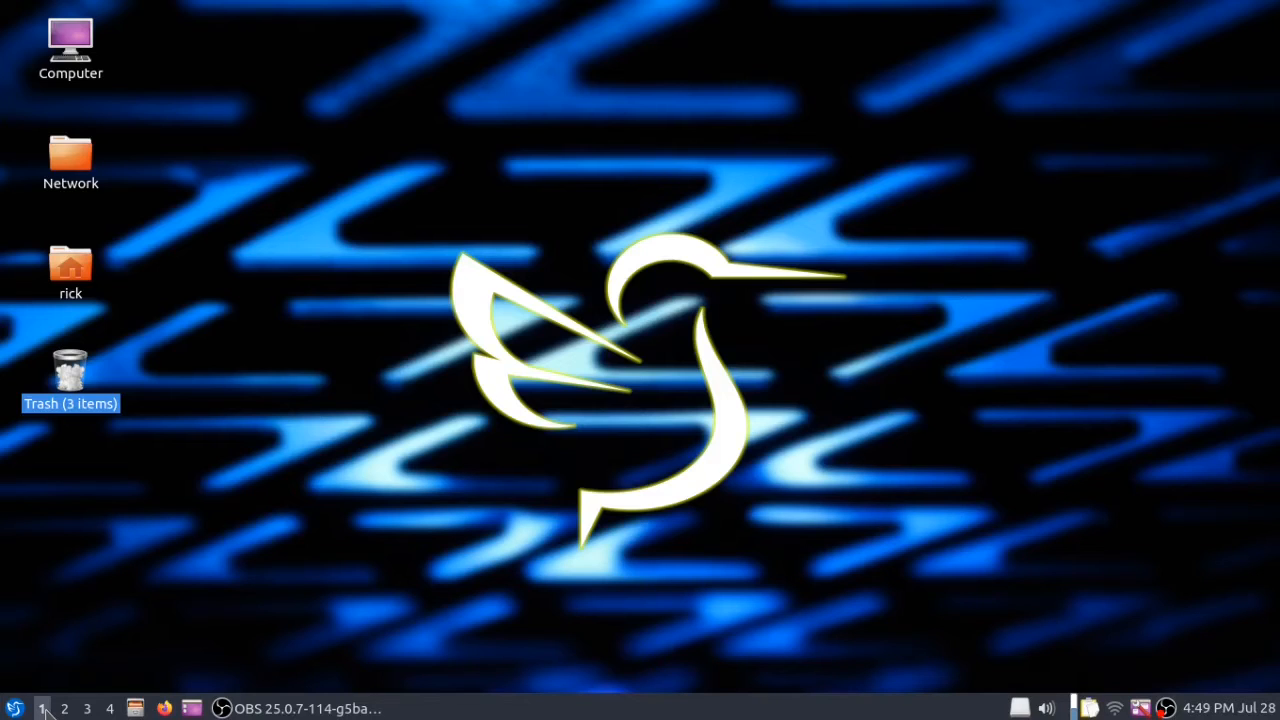
# Step: Run htop in a new terminal, maximize the window to check memory and CPU usage, and quit htop
pyautogui.hotkey('ctrl', 'alt', 't')
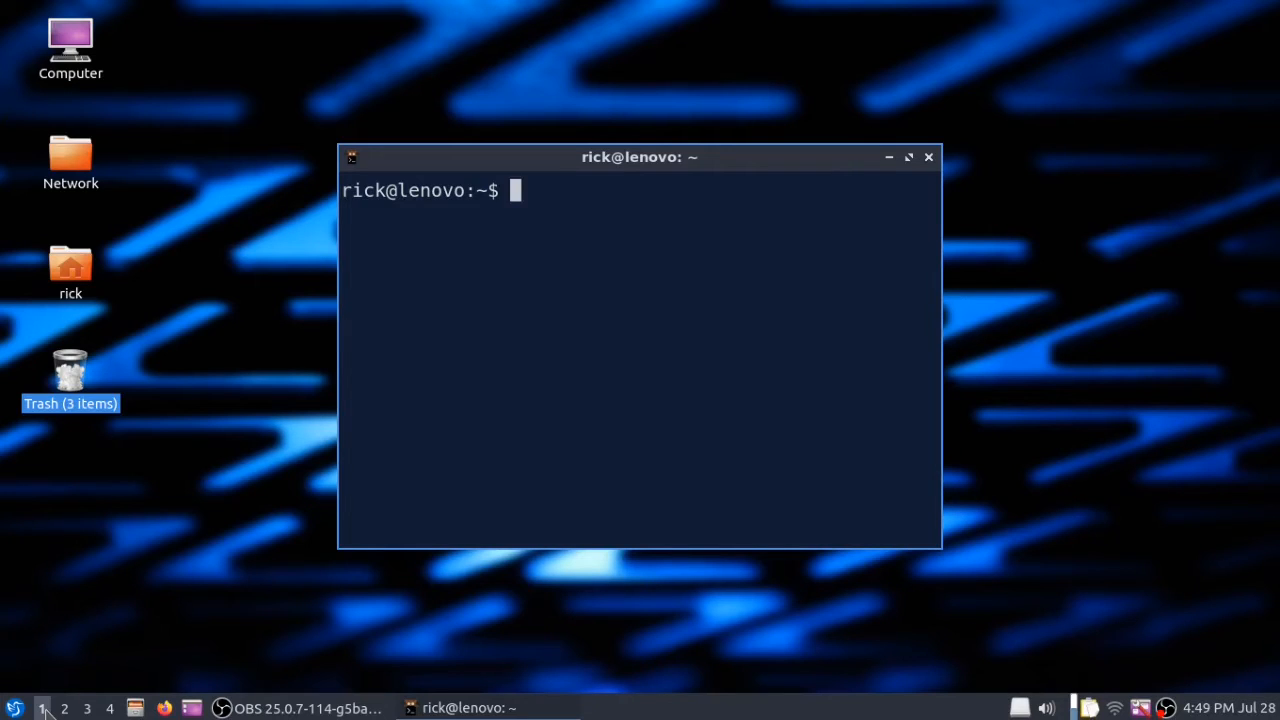
pyautogui.write('htop')
pyautogui.press('Return')
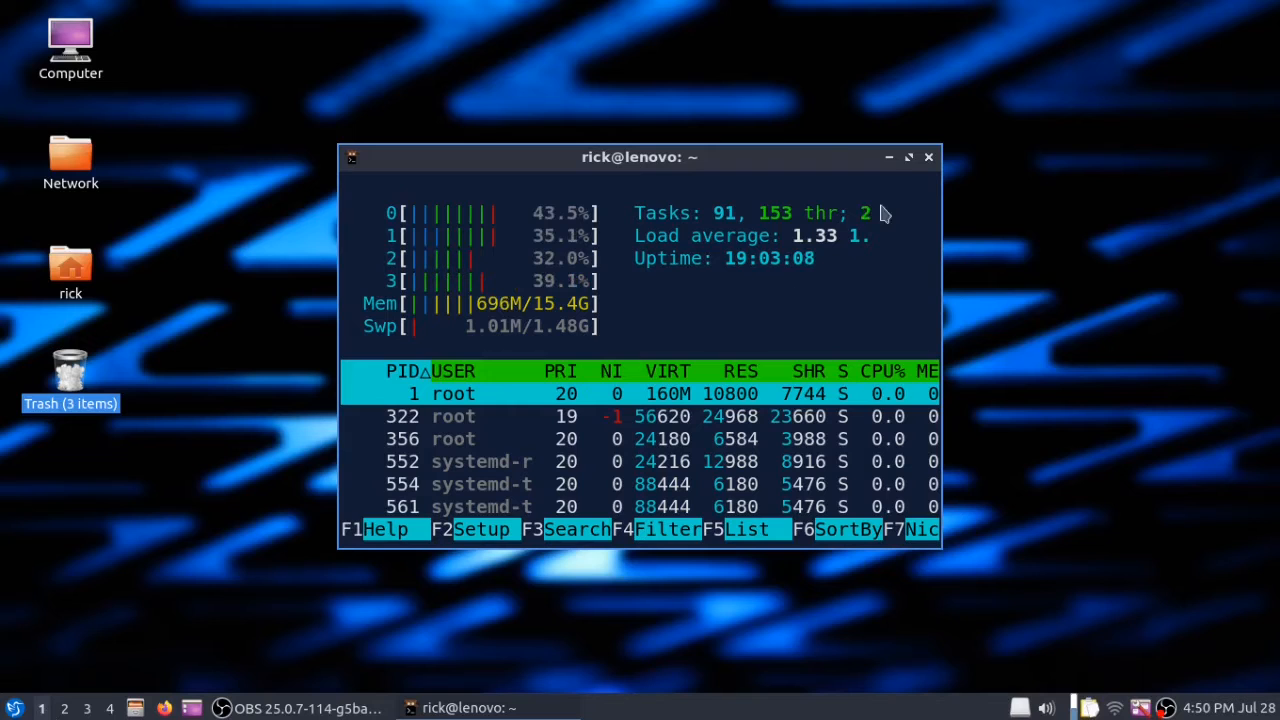
pyautogui.click(910, 158)
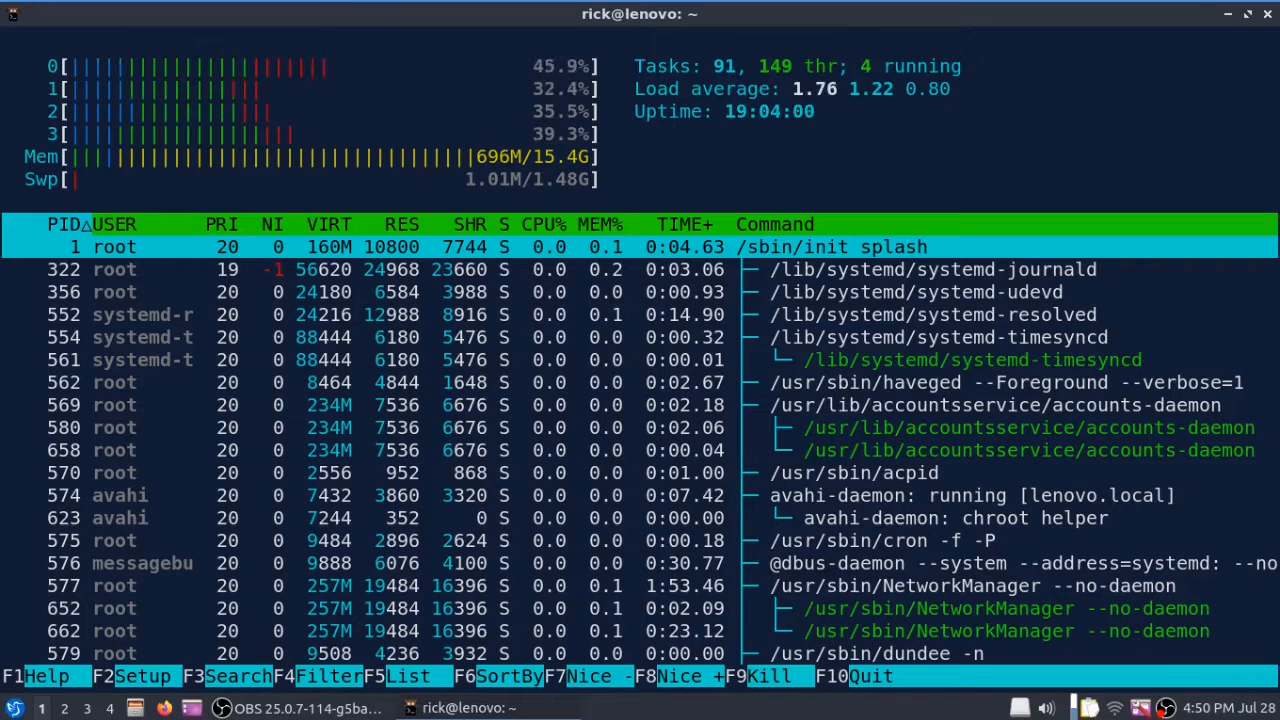
pyautogui.press('q')
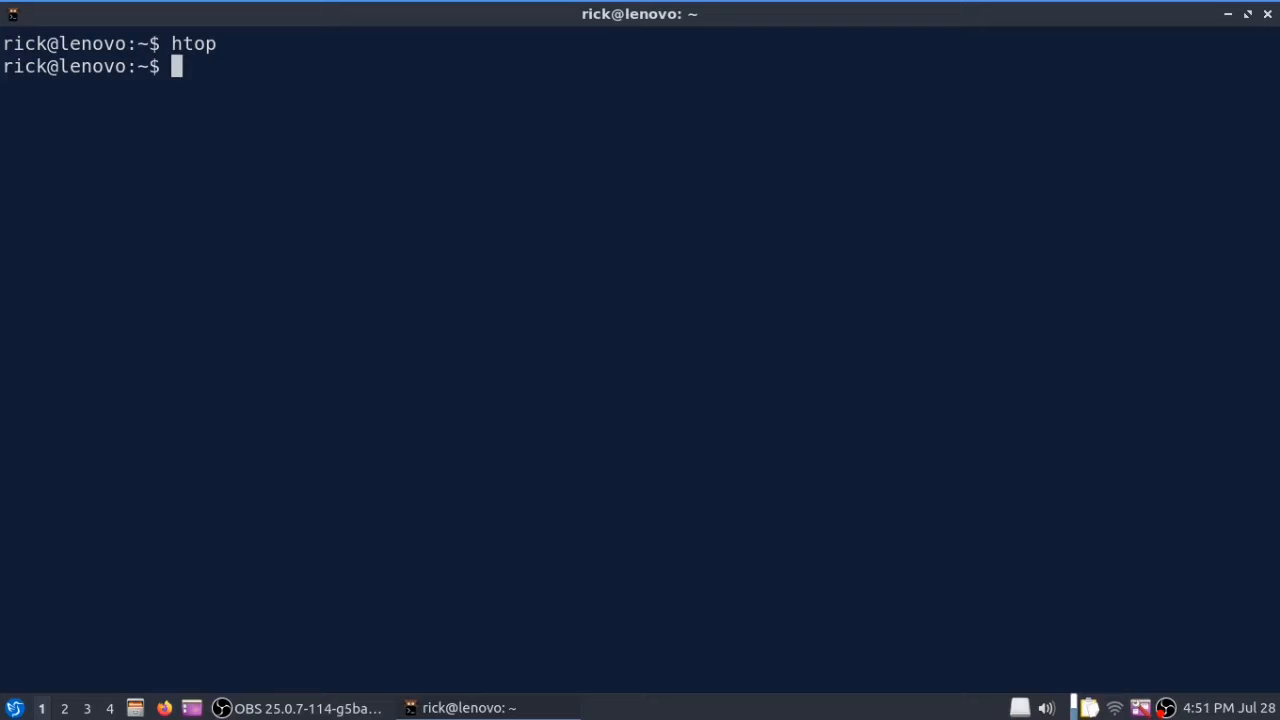
# Step: Show the kernel release with uname -rs and the system summary with neofetch, and close the terminal
pyautogui.write('uname -rs')
pyautogui.press('Return')
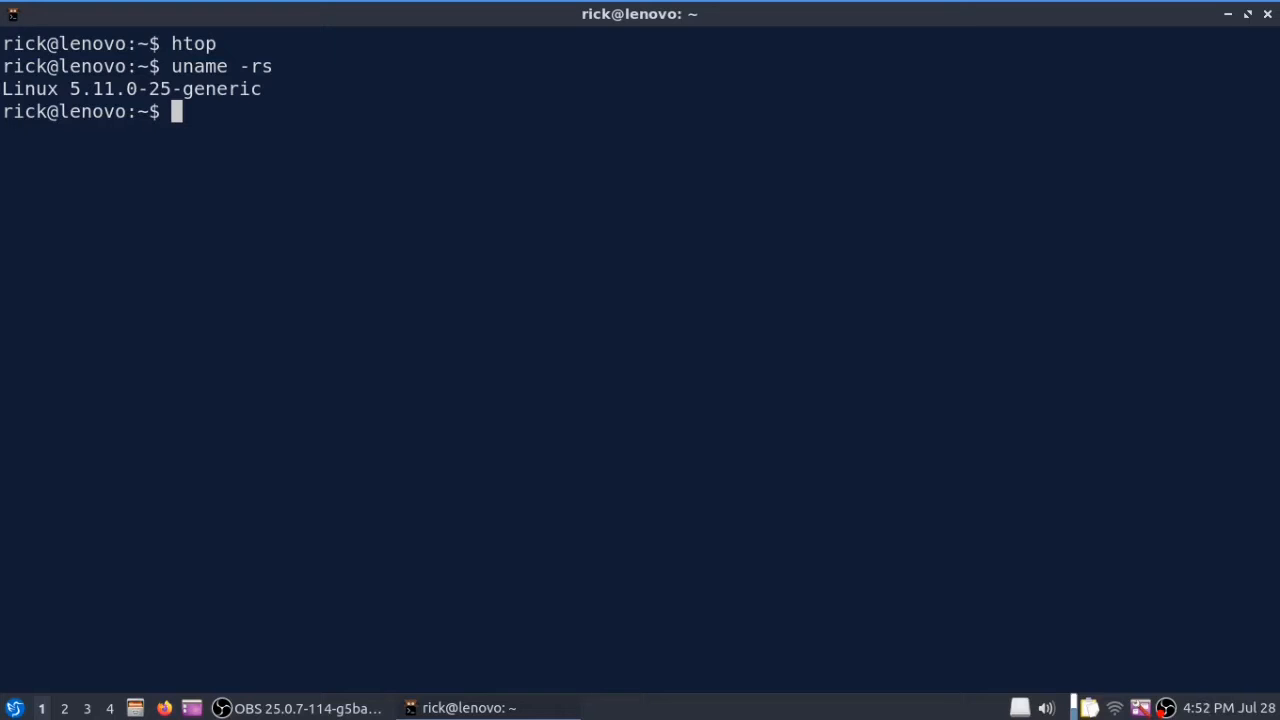
pyautogui.write('neofe')
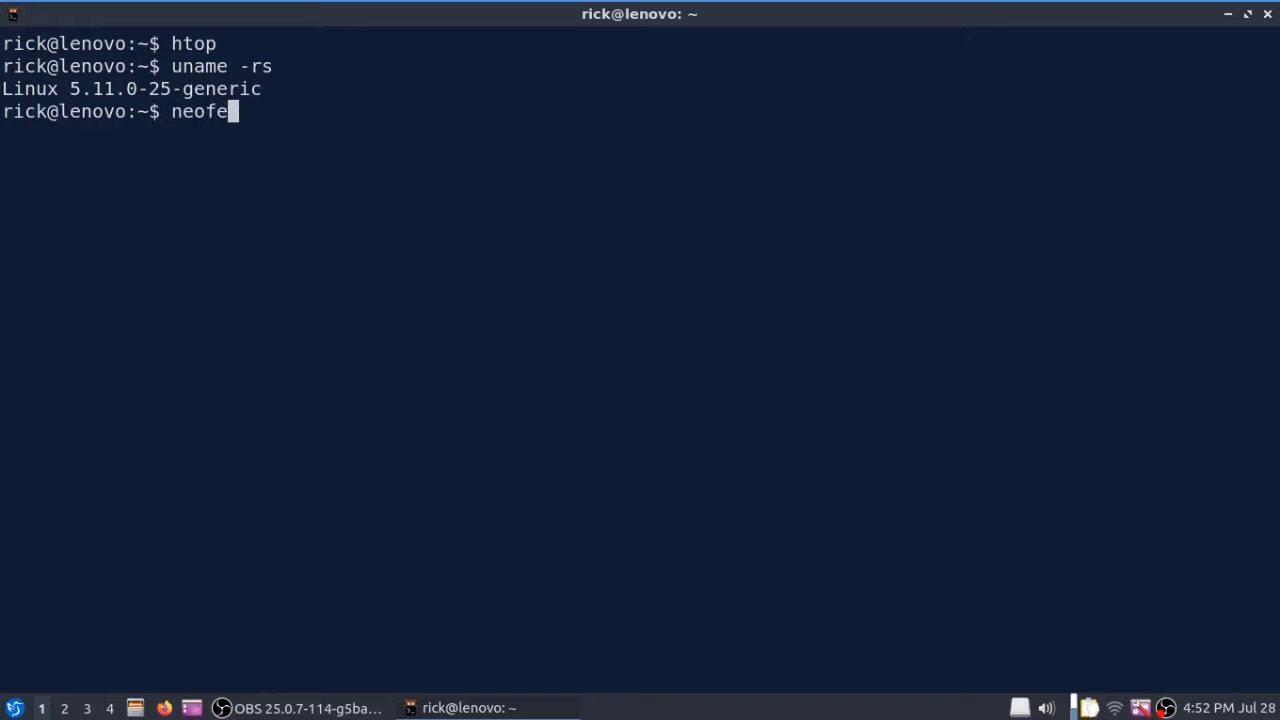
pyautogui.write('tch')
pyautogui.press('Return')
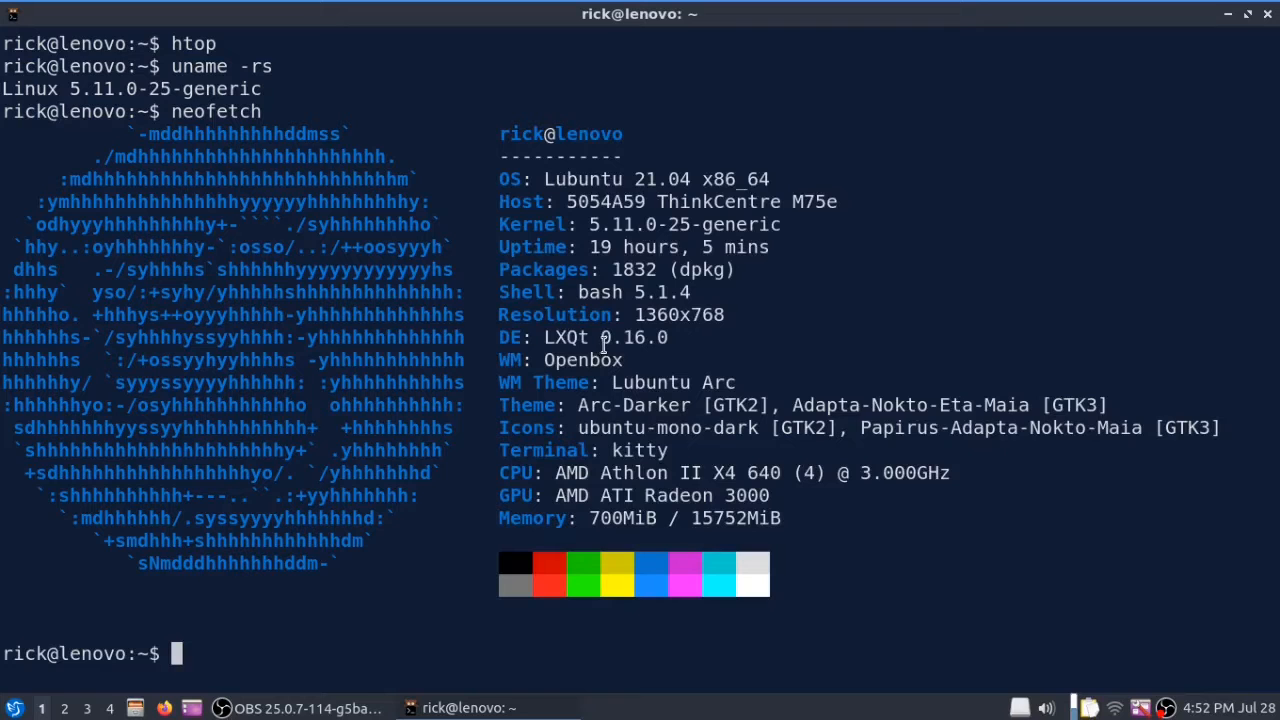
pyautogui.hotkey('ctrl', 'd')
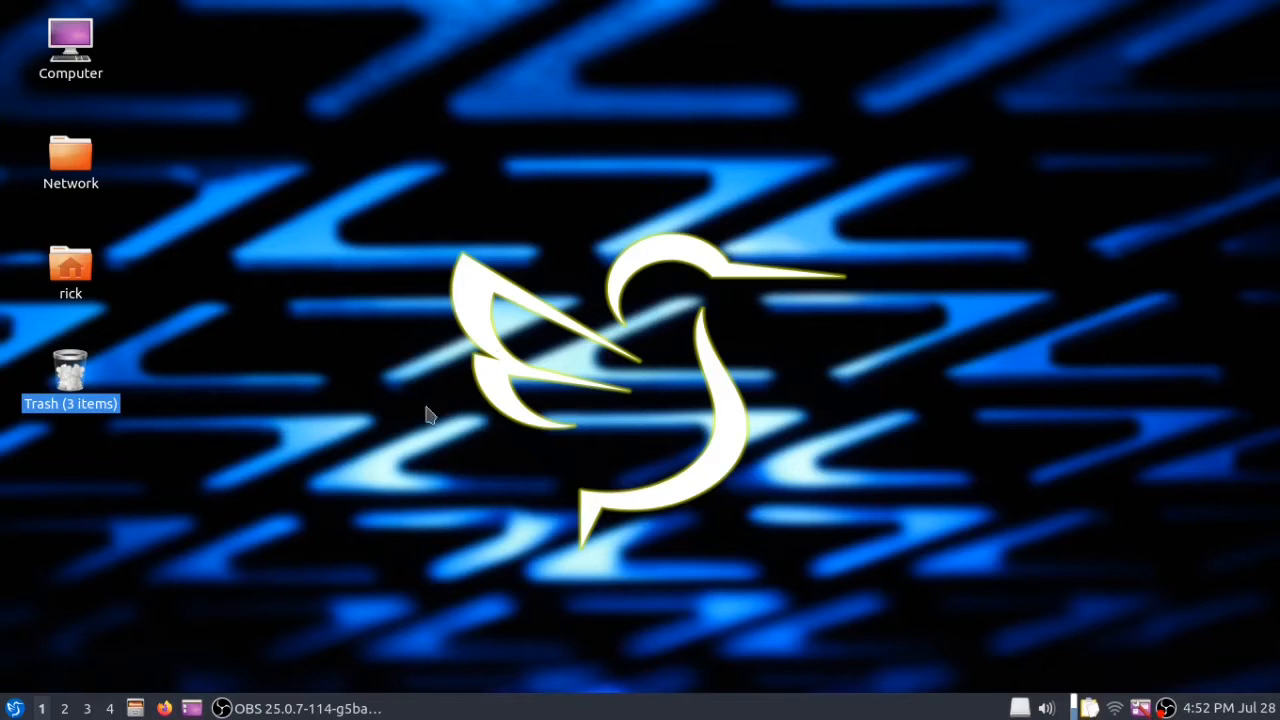
# Step: Look through the installed application categories, open Muon Package Manager and search it for inkscape
pyautogui.click(14, 708)
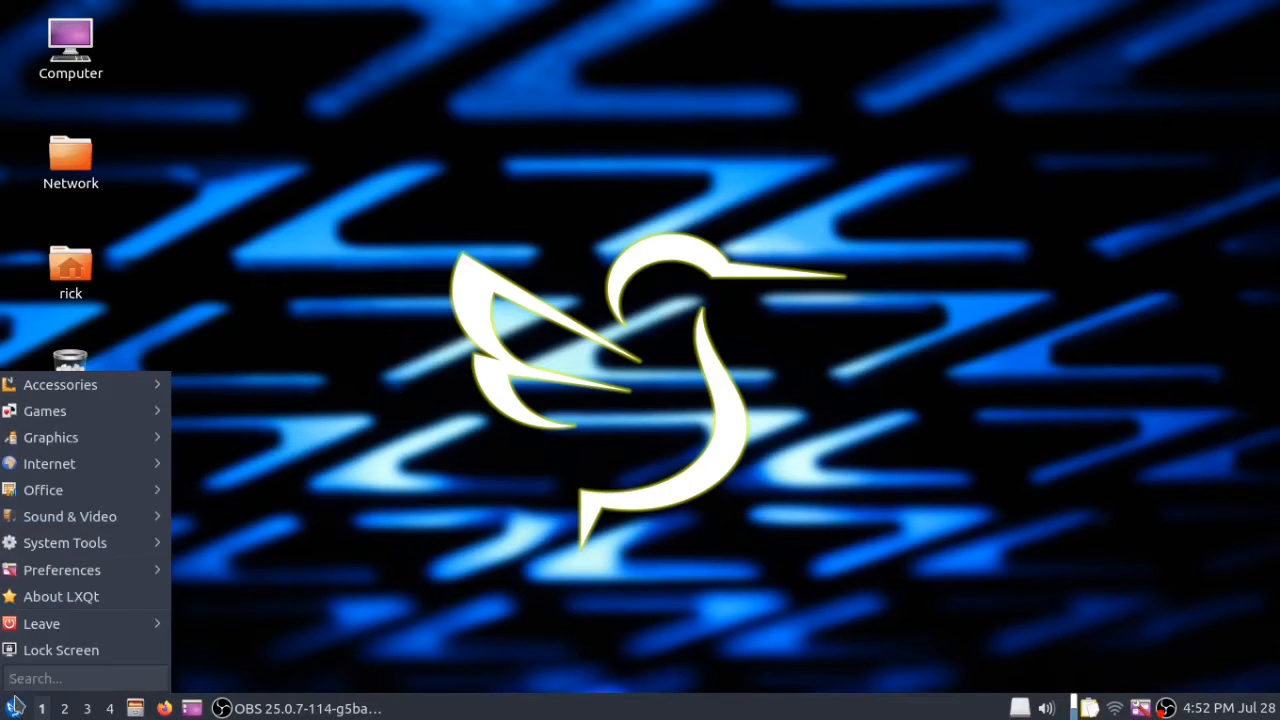
pyautogui.moveTo(84, 388)
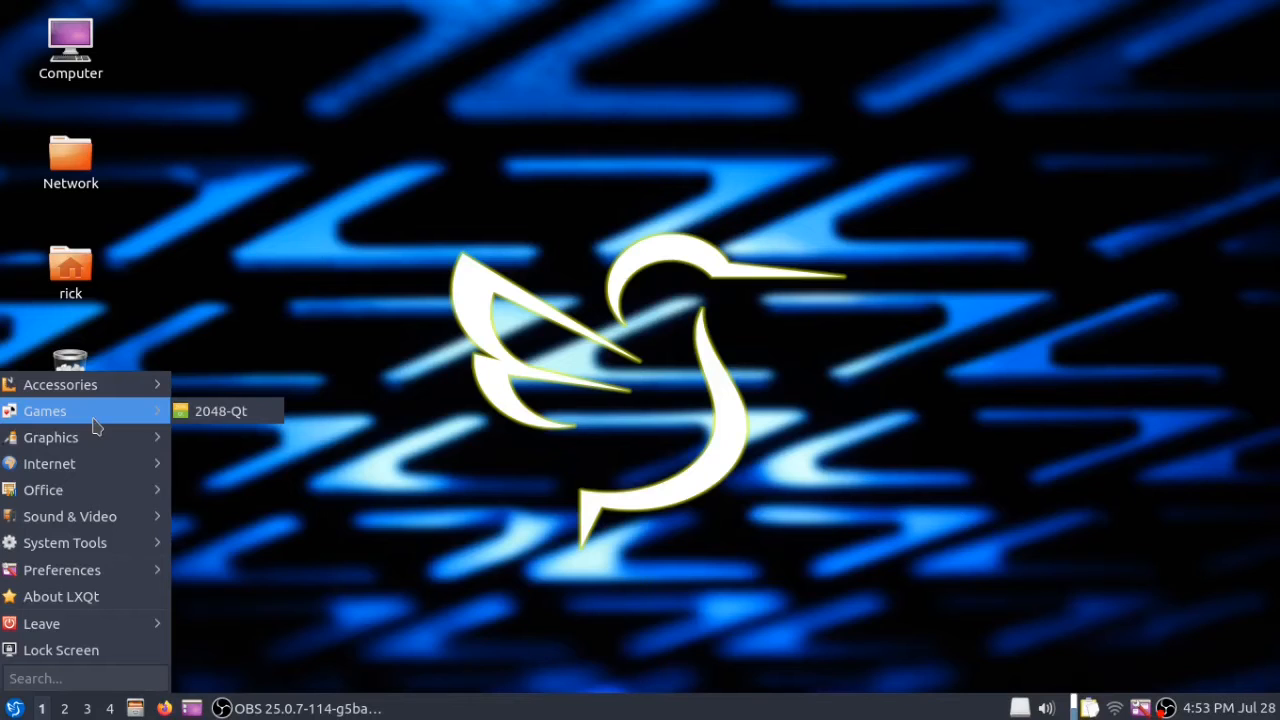
pyautogui.moveTo(92, 434)
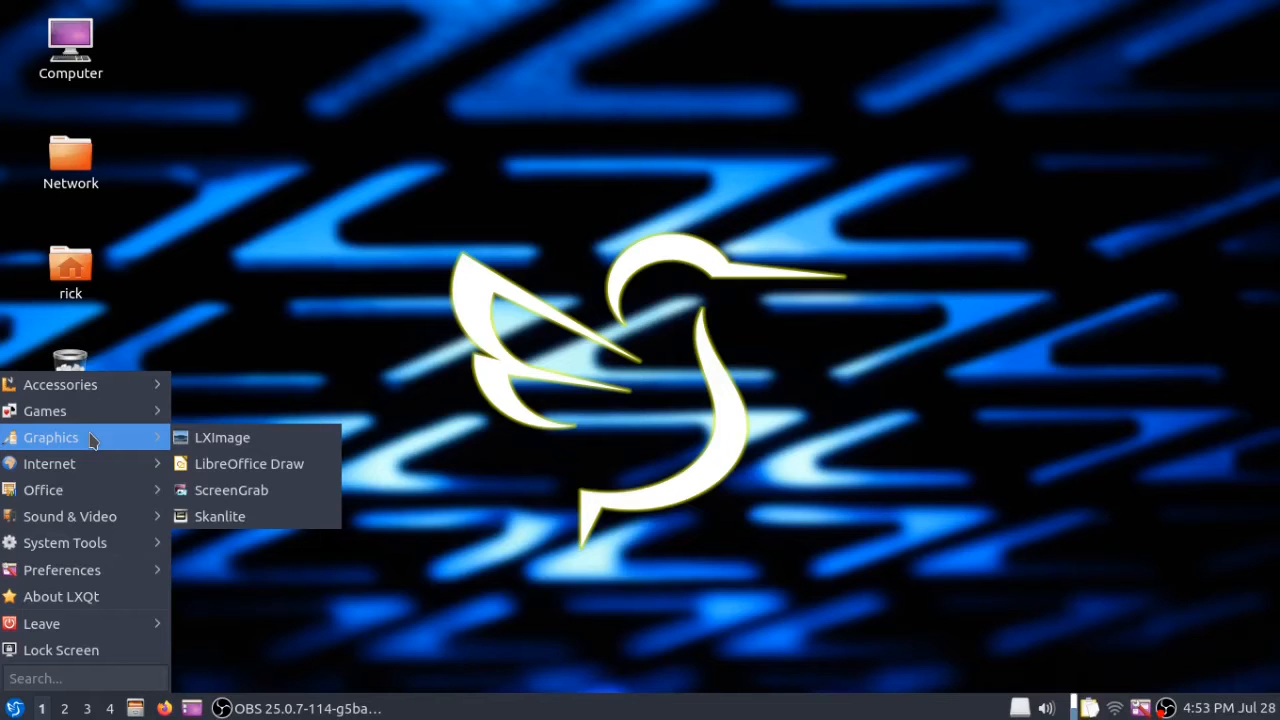
pyautogui.moveTo(89, 471)
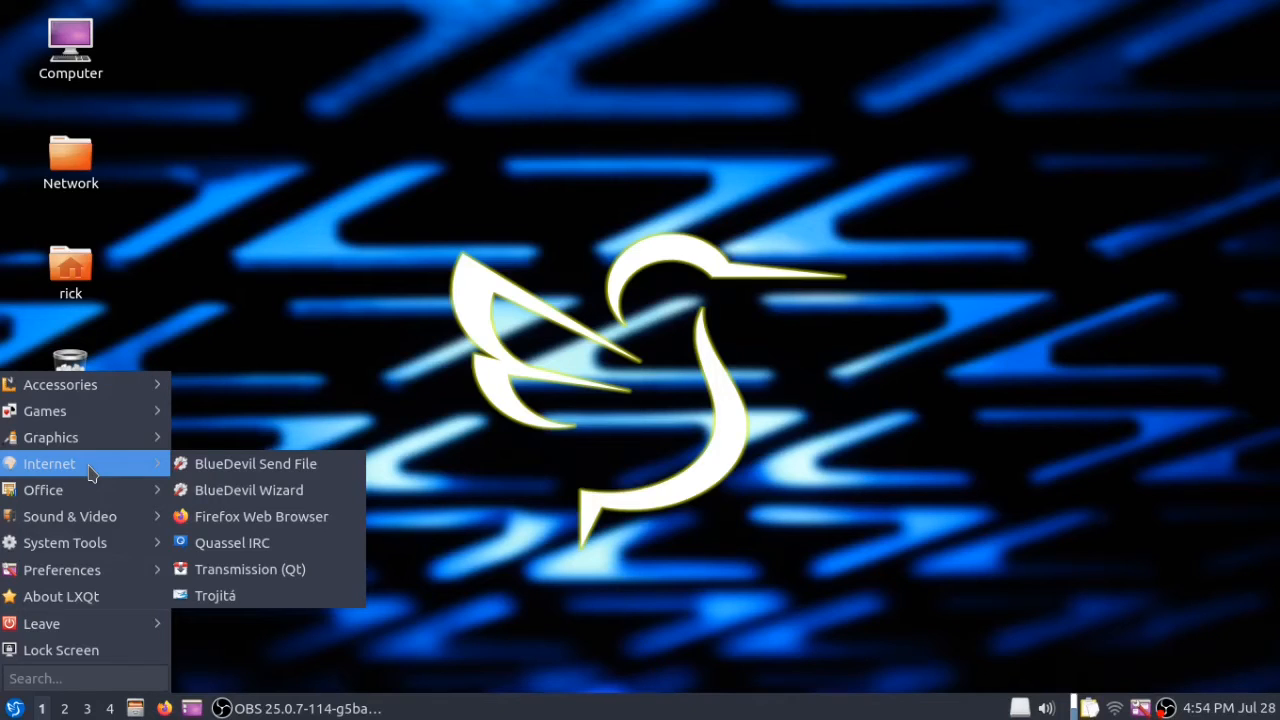
pyautogui.moveTo(86, 497)
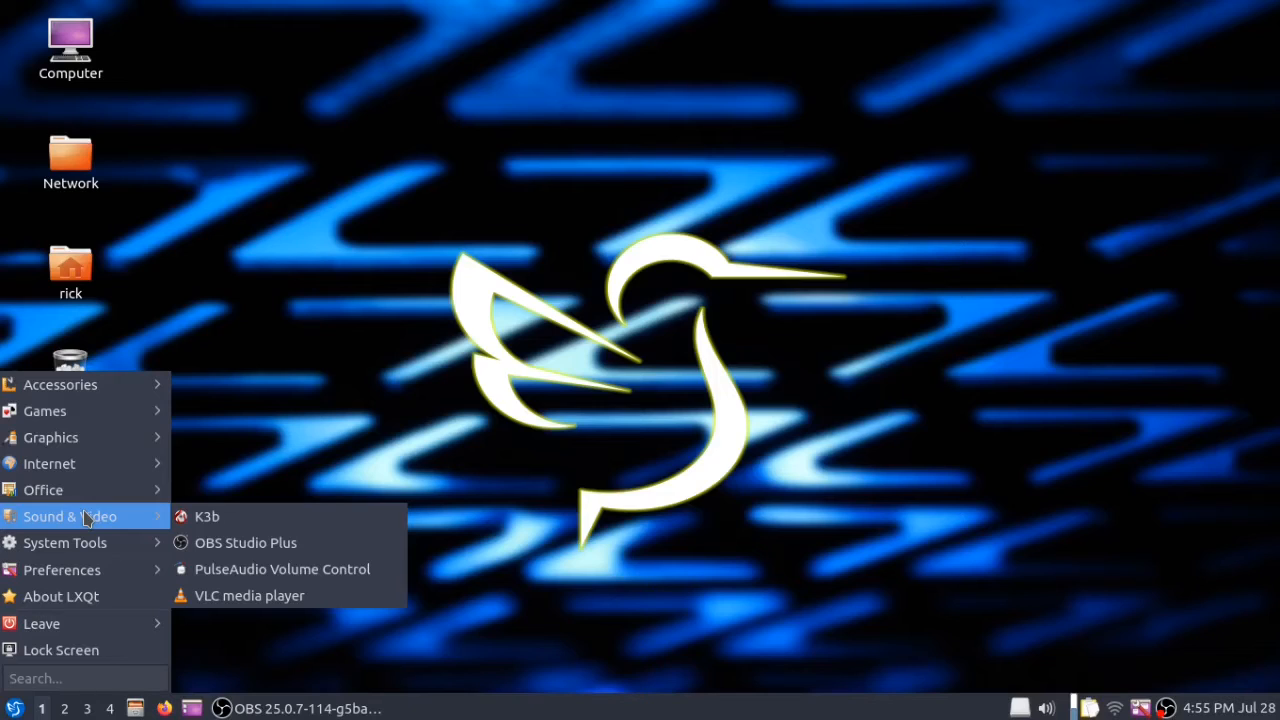
pyautogui.moveTo(69, 549)
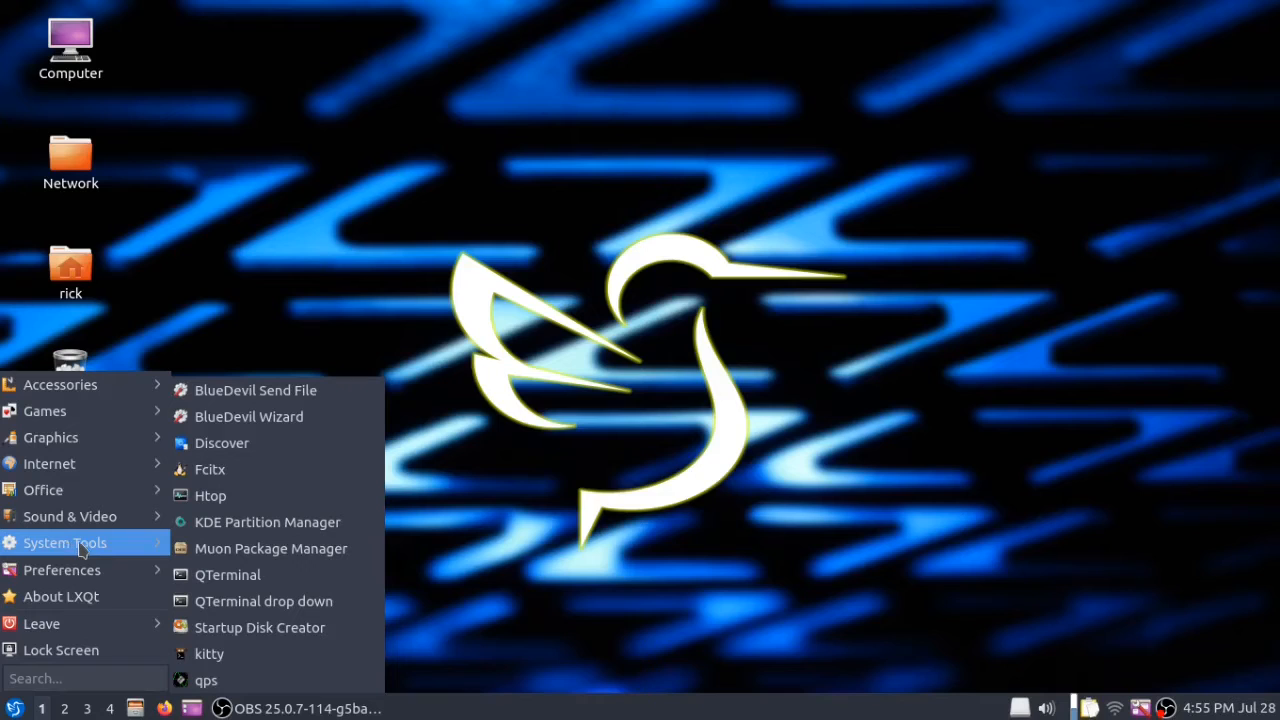
pyautogui.click(188, 556)
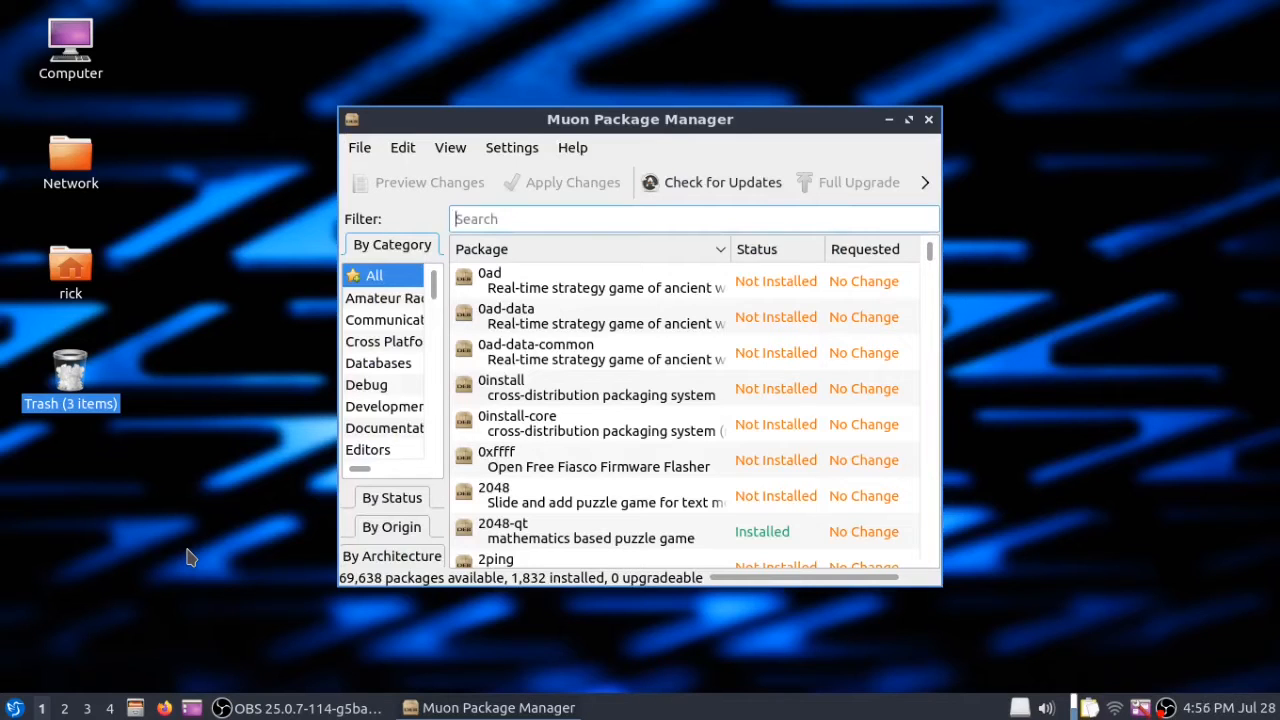
pyautogui.write('inks')
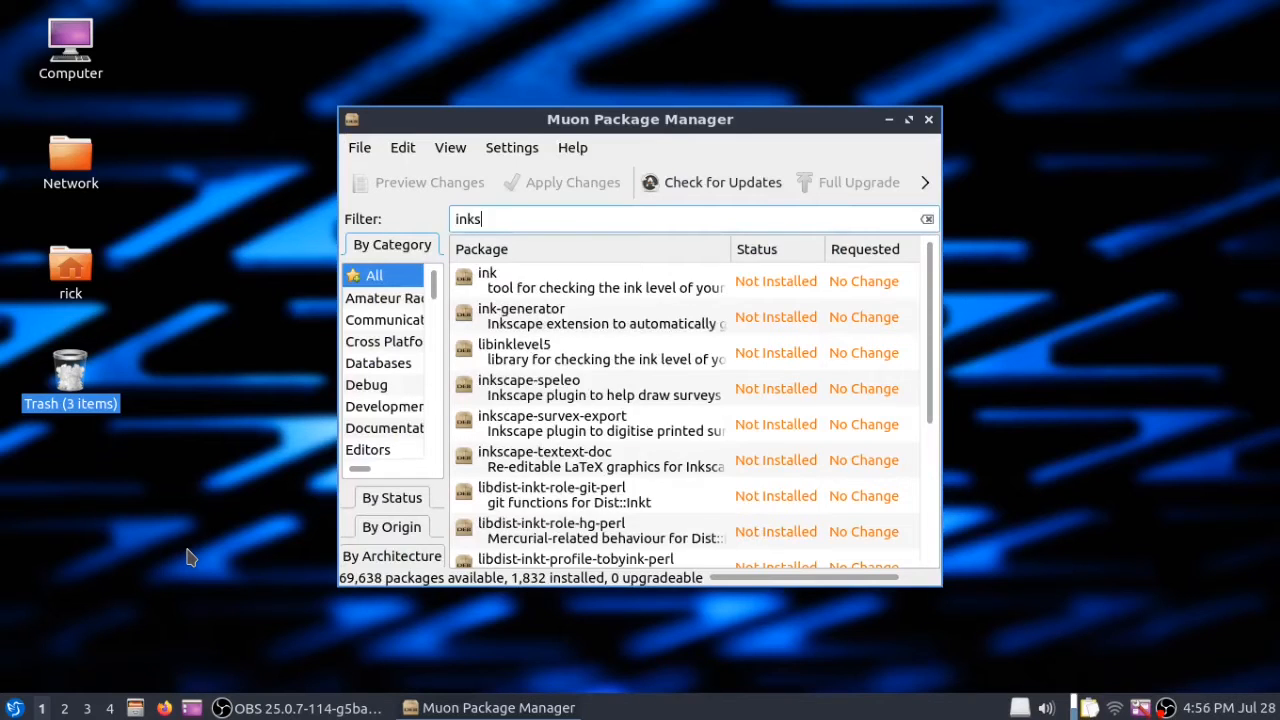
pyautogui.write('cape')
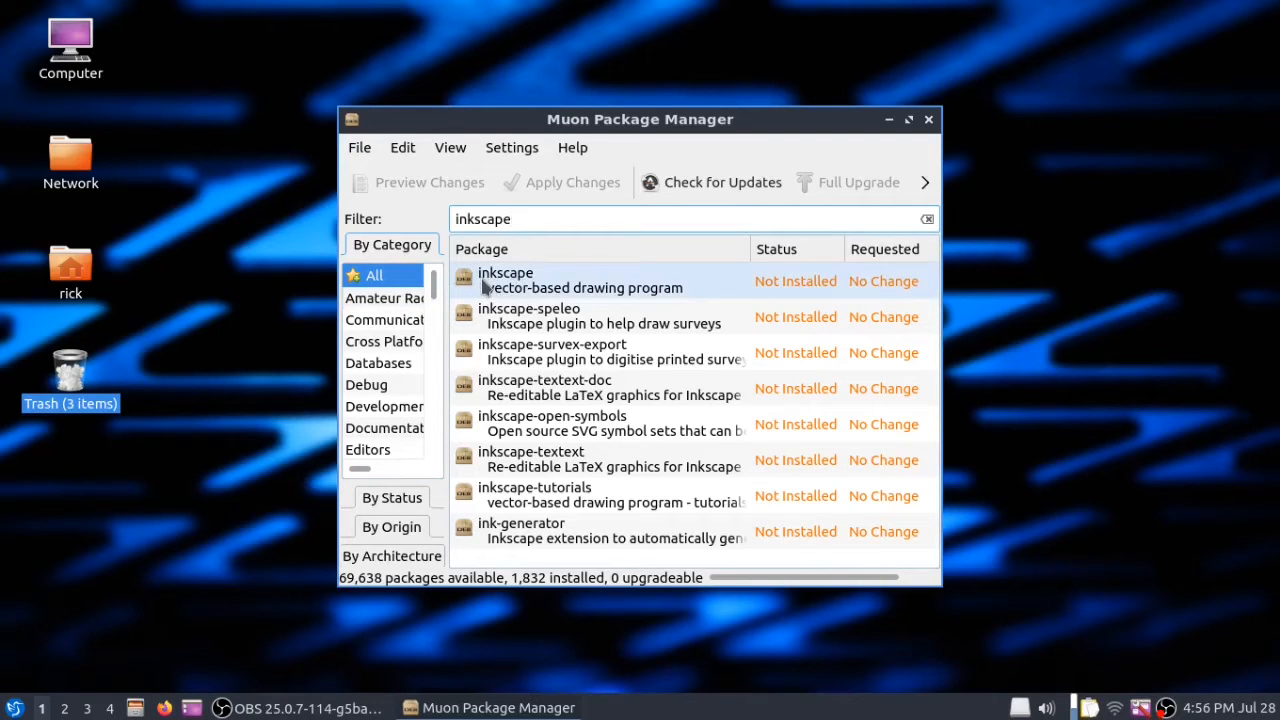
# Step: Install the inkscape package with its required additional packages, authorizing with the account password, and close Muon Package Manager
pyautogui.click(580, 276)
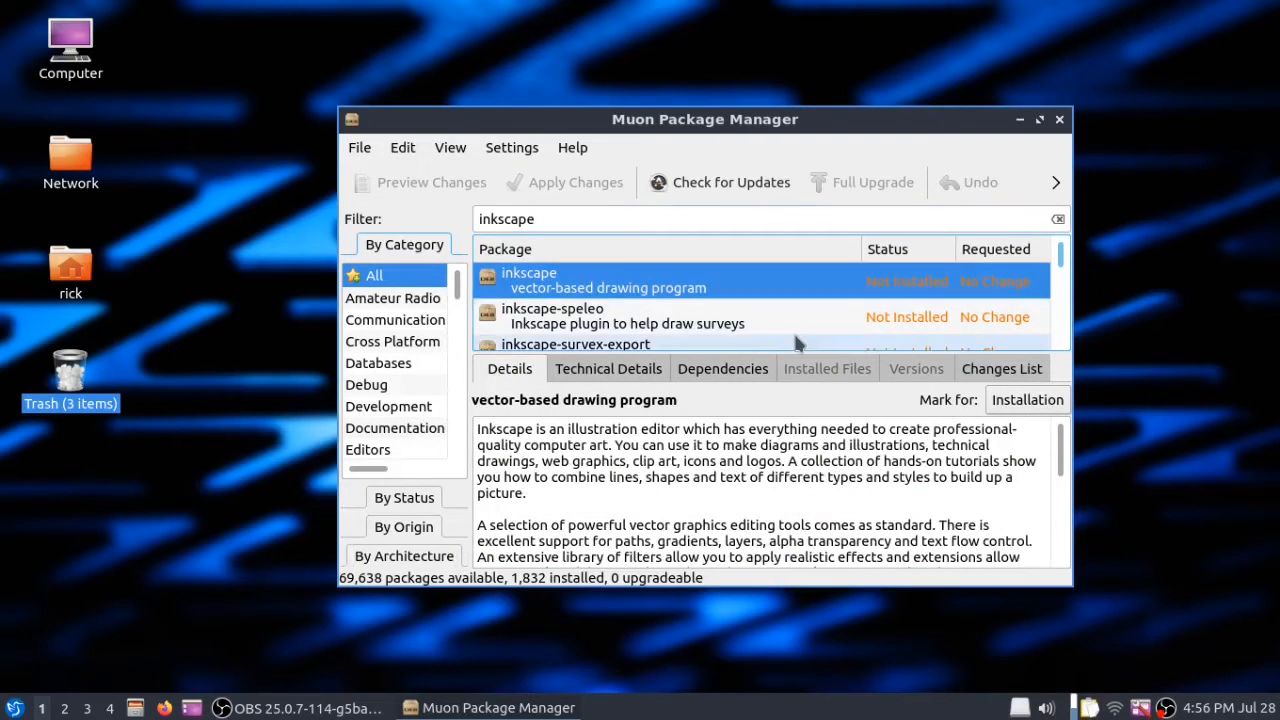
pyautogui.click(1027, 400)
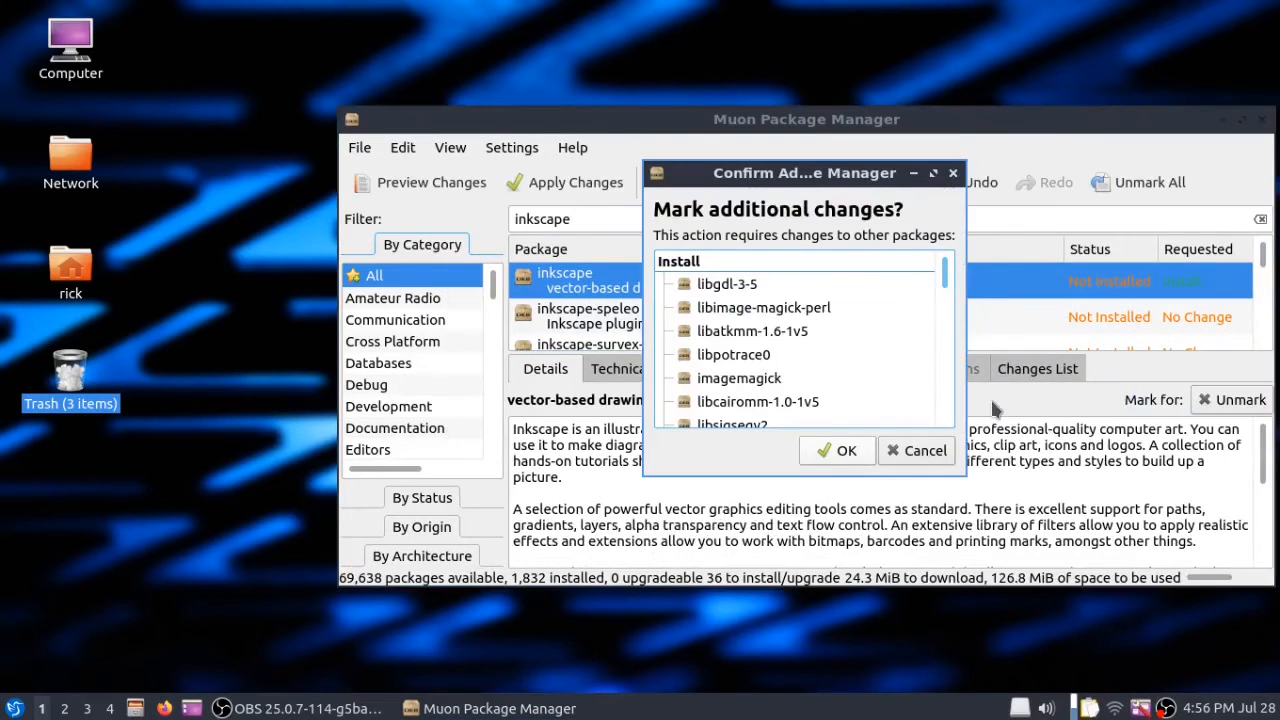
pyautogui.click(861, 456)
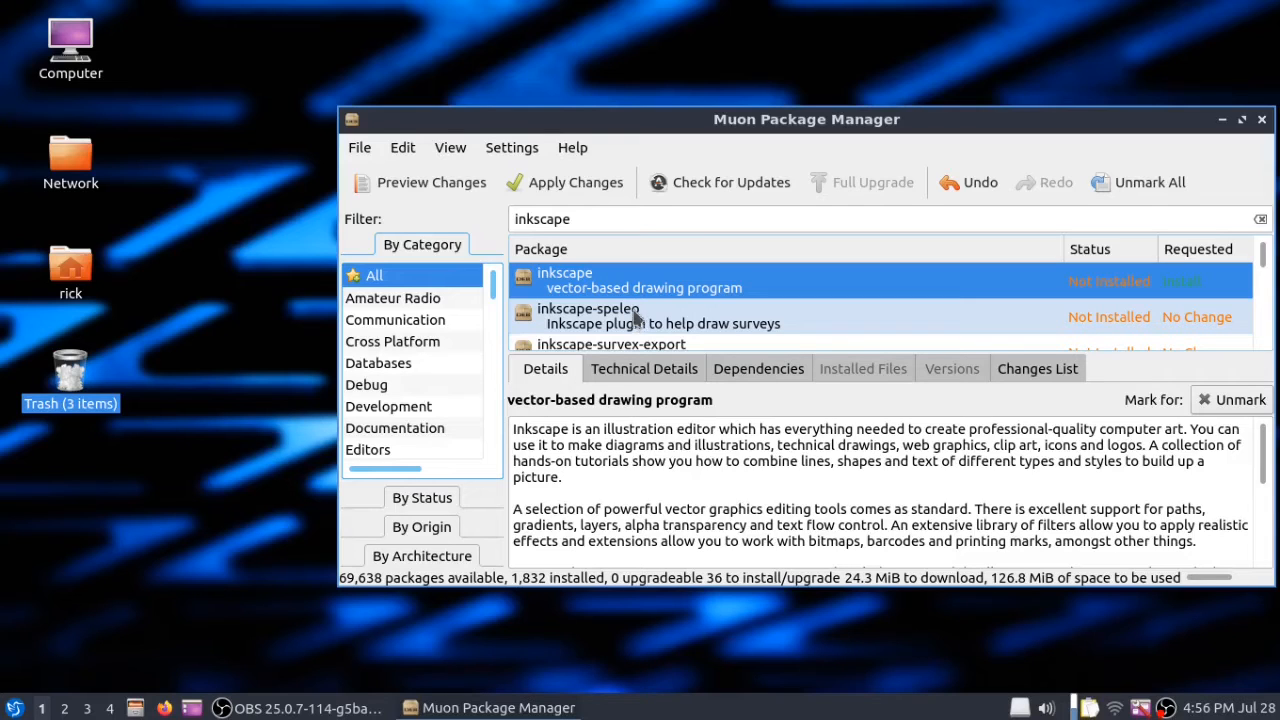
pyautogui.click(587, 190)
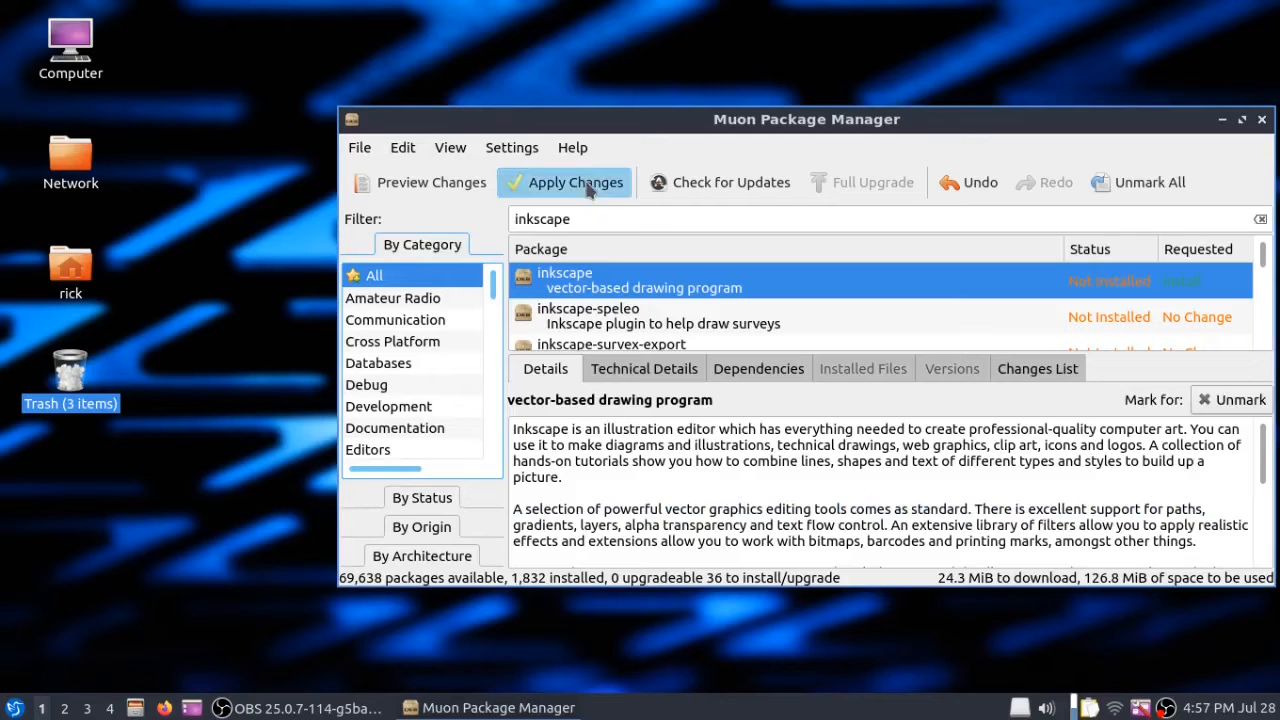
pyautogui.write('●●●●●●')
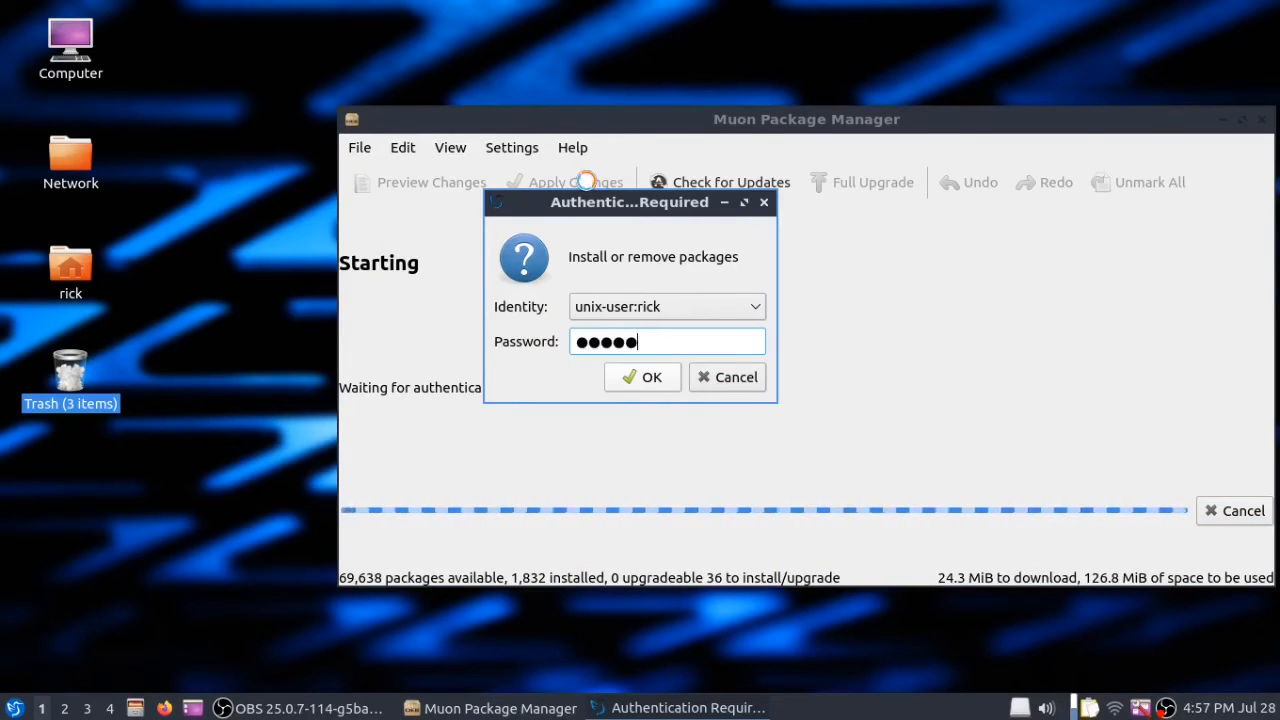
pyautogui.press('Return')
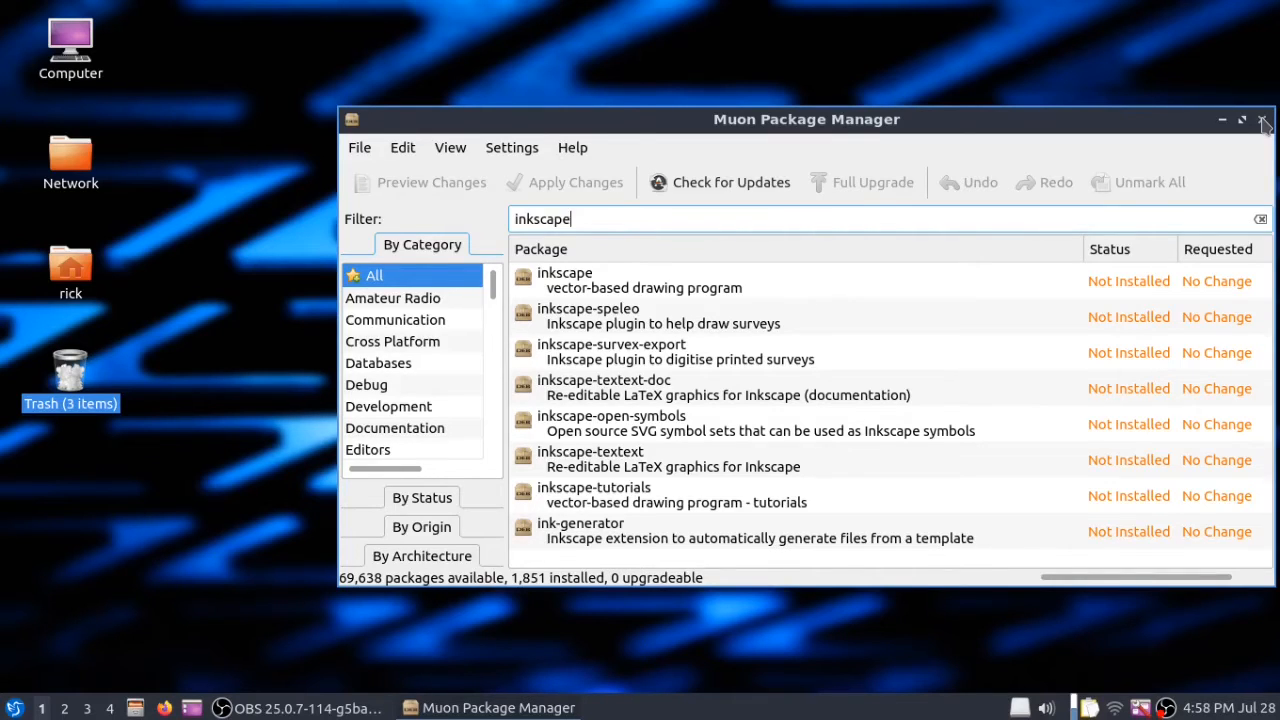
pyautogui.click(1262, 120)
# Step: Add a desktop shortcut for LXQt Configuration Center and place it in the panel's quick launch beside Firefox
pyautogui.click(14, 705)
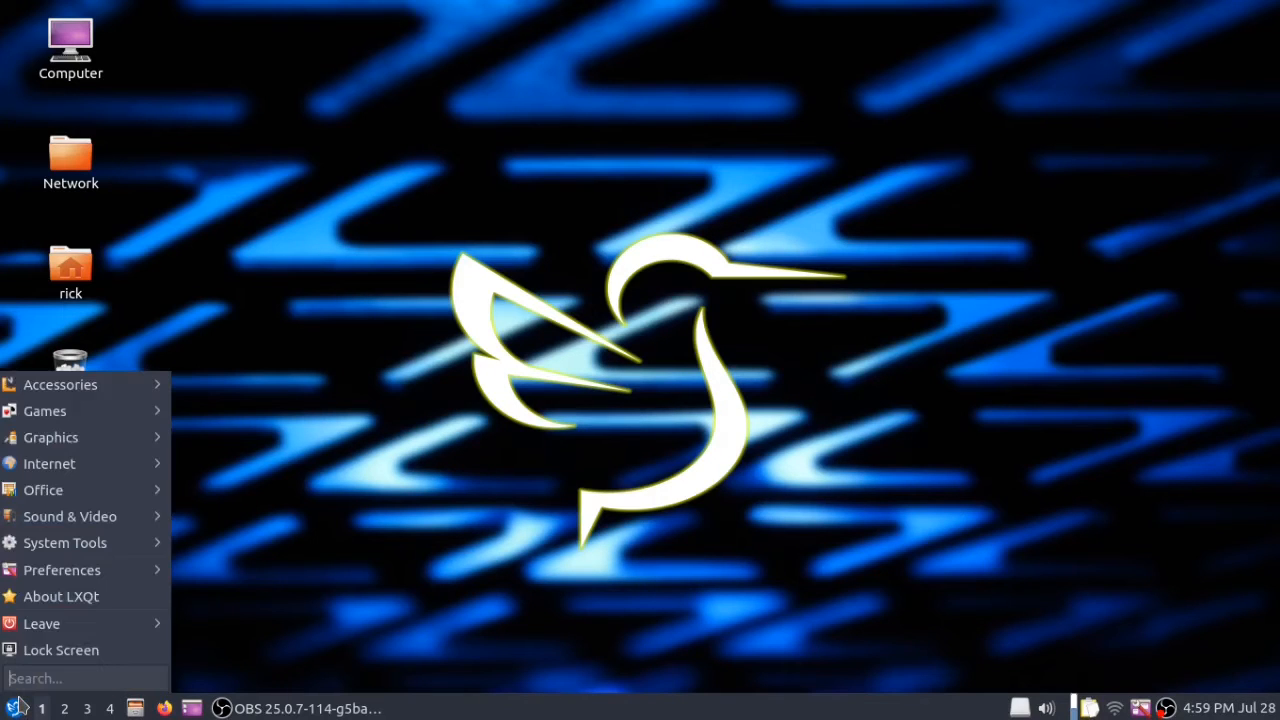
pyautogui.moveTo(84, 551)
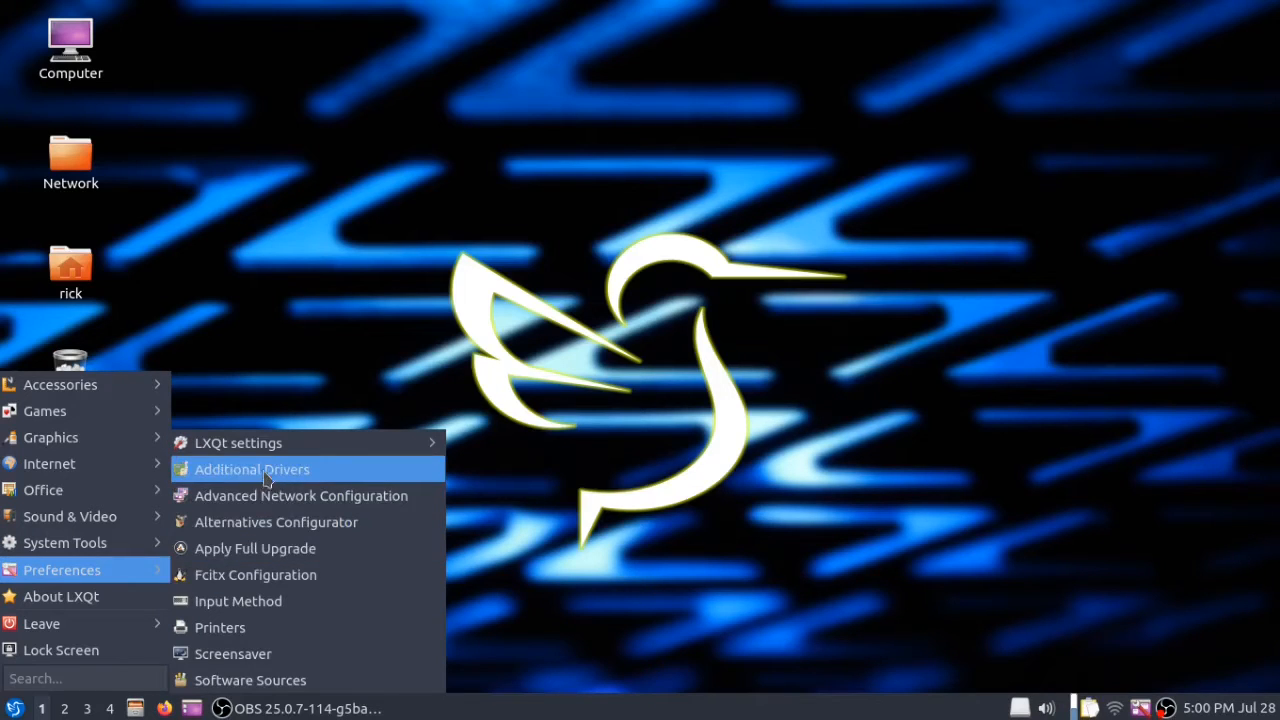
pyautogui.moveTo(280, 452)
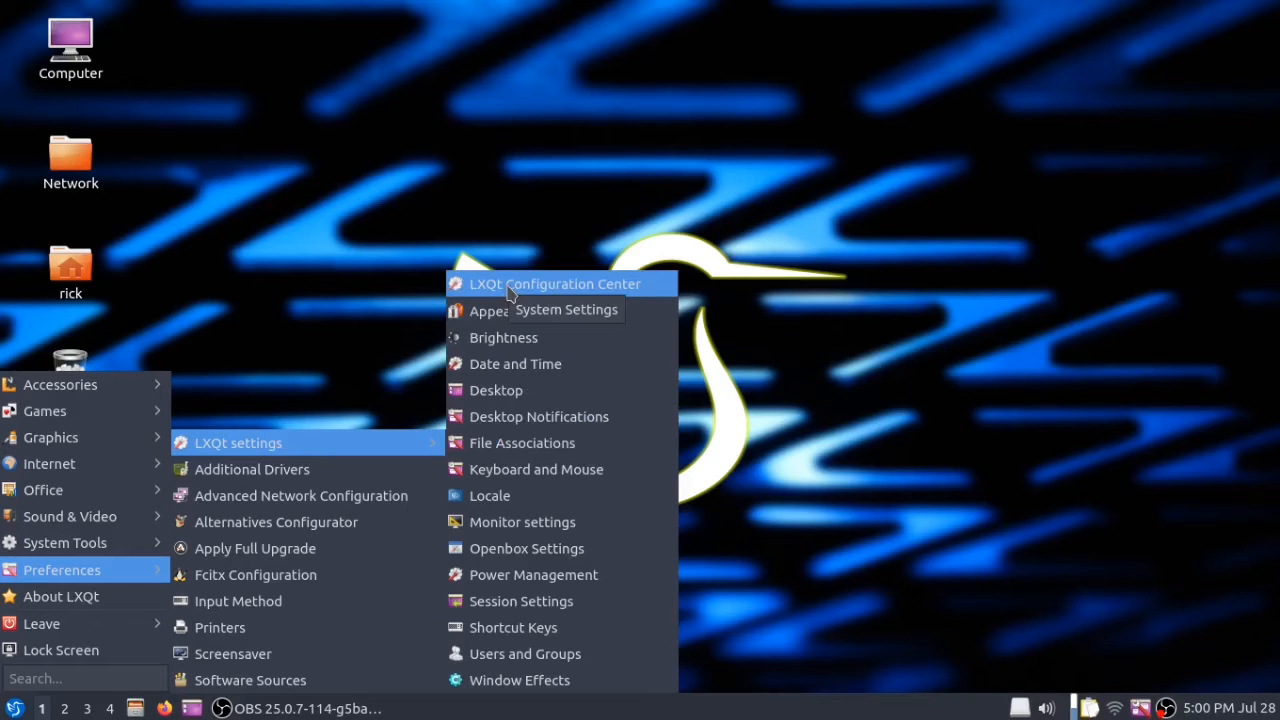
pyautogui.rightClick(477, 290)
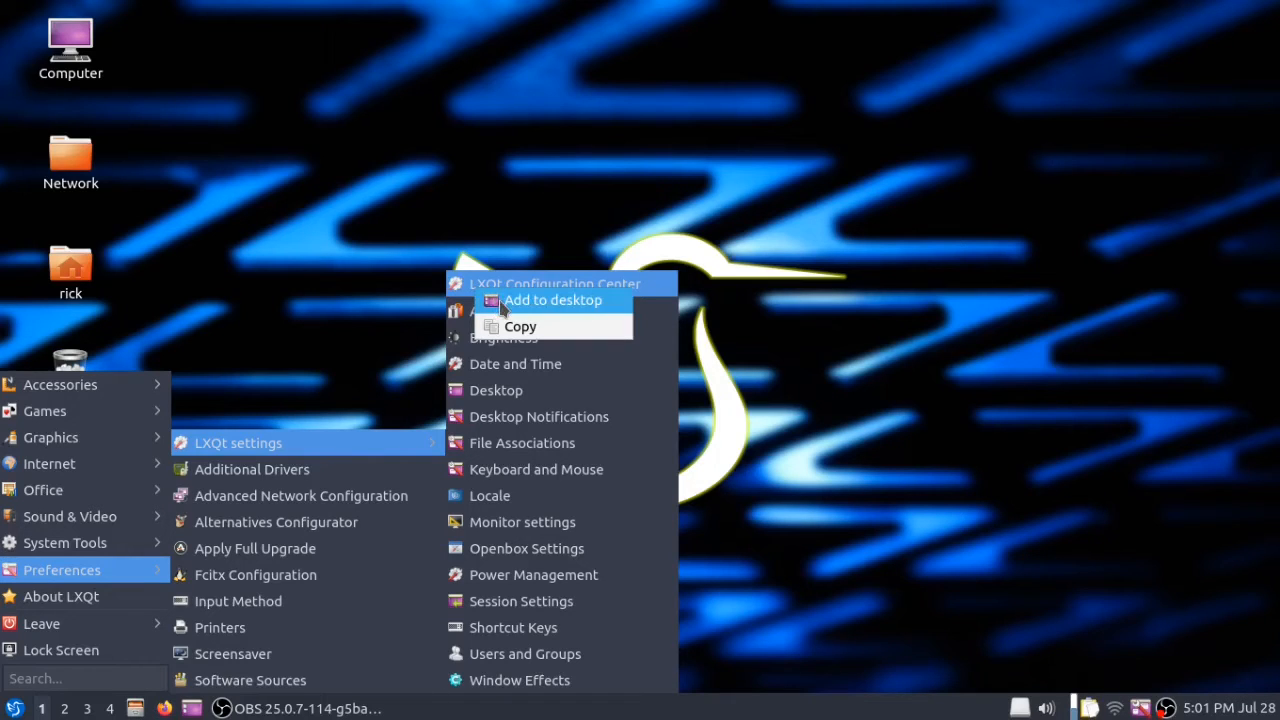
pyautogui.click(502, 306)
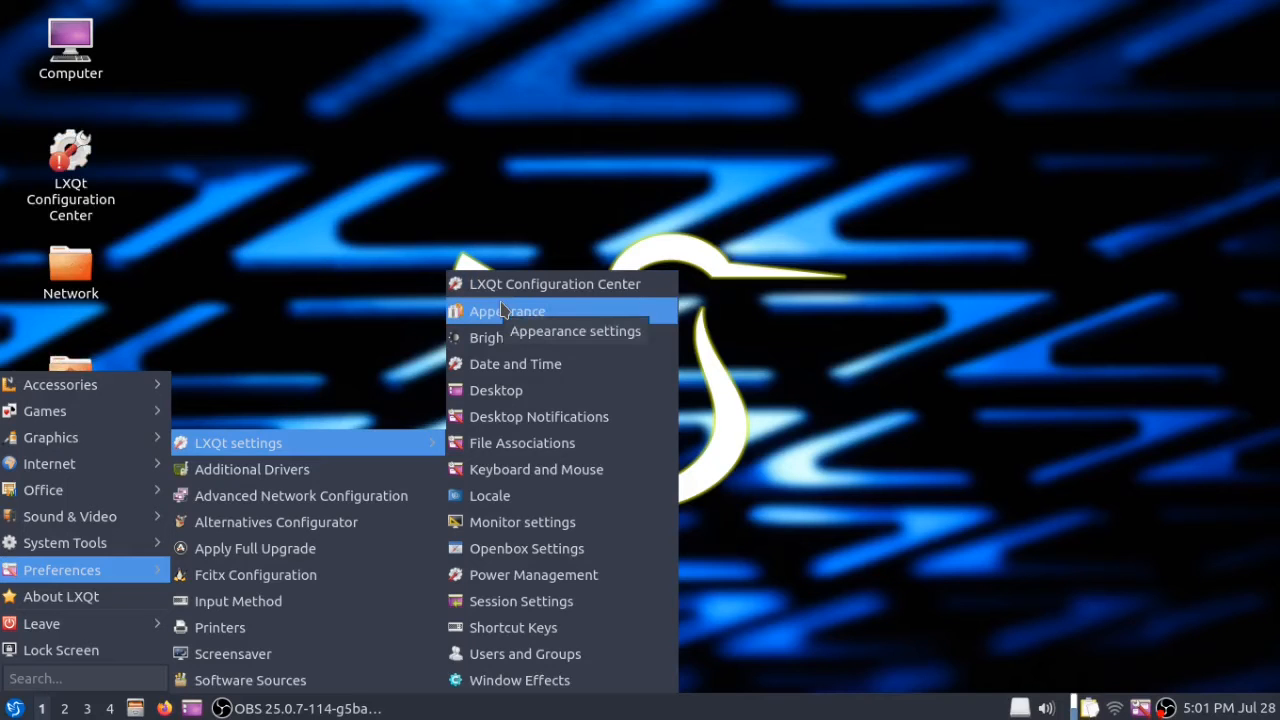
pyautogui.click(270, 258)
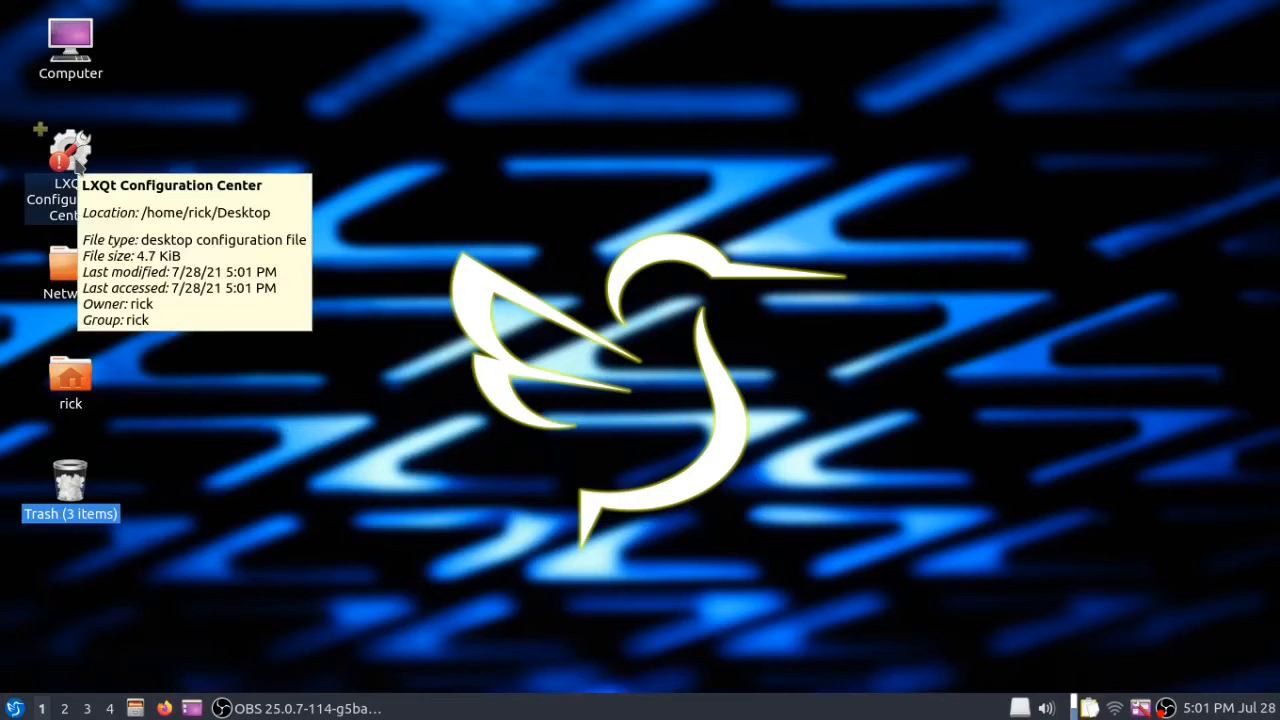
pyautogui.click(78, 172)
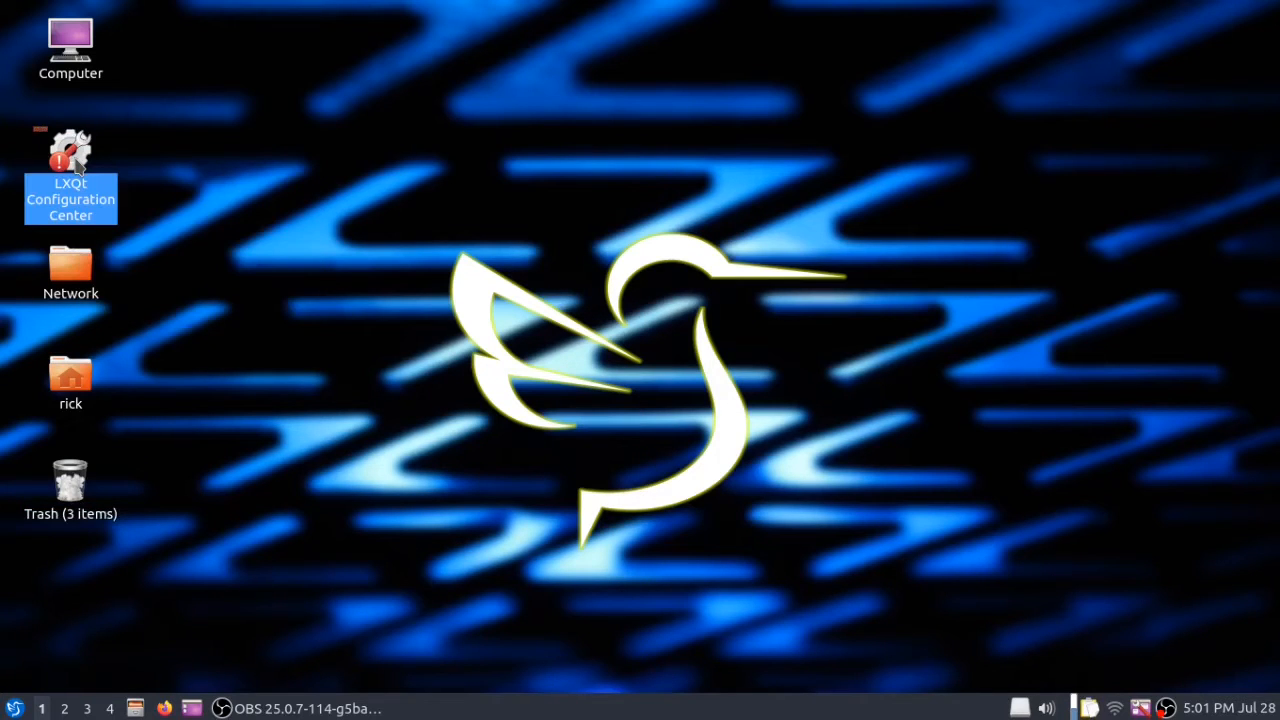
pyautogui.moveTo(78, 172); pyautogui.dragTo(165, 710)
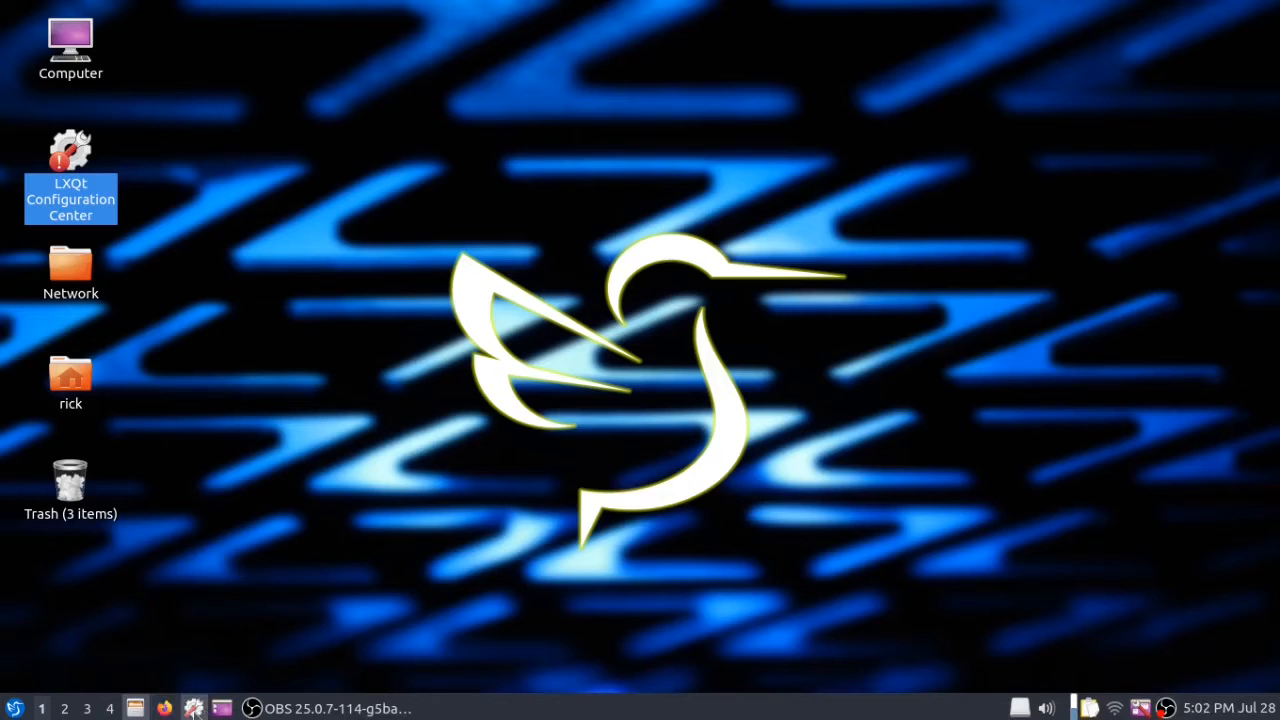
# Step: Open the Configuration Center and review the Appearance settings for icons theme, LXQt theme, font and cursor, and close them
pyautogui.click(193, 708)
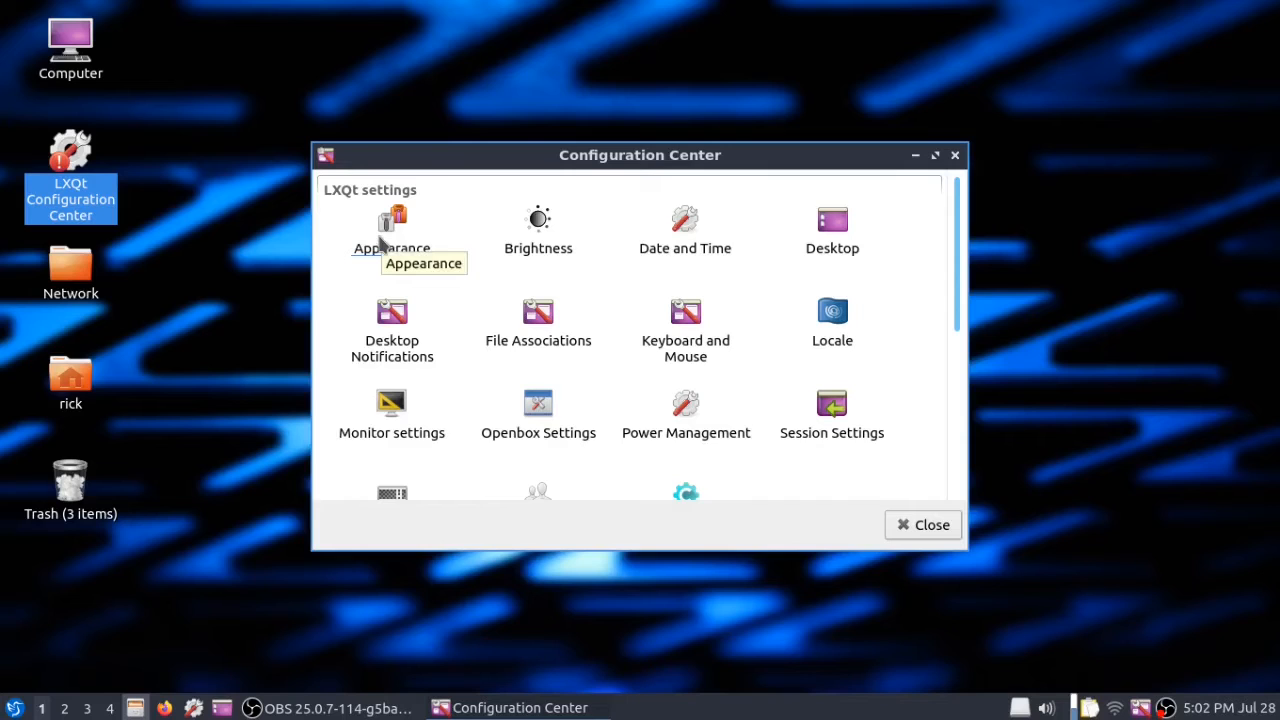
pyautogui.click(381, 243)
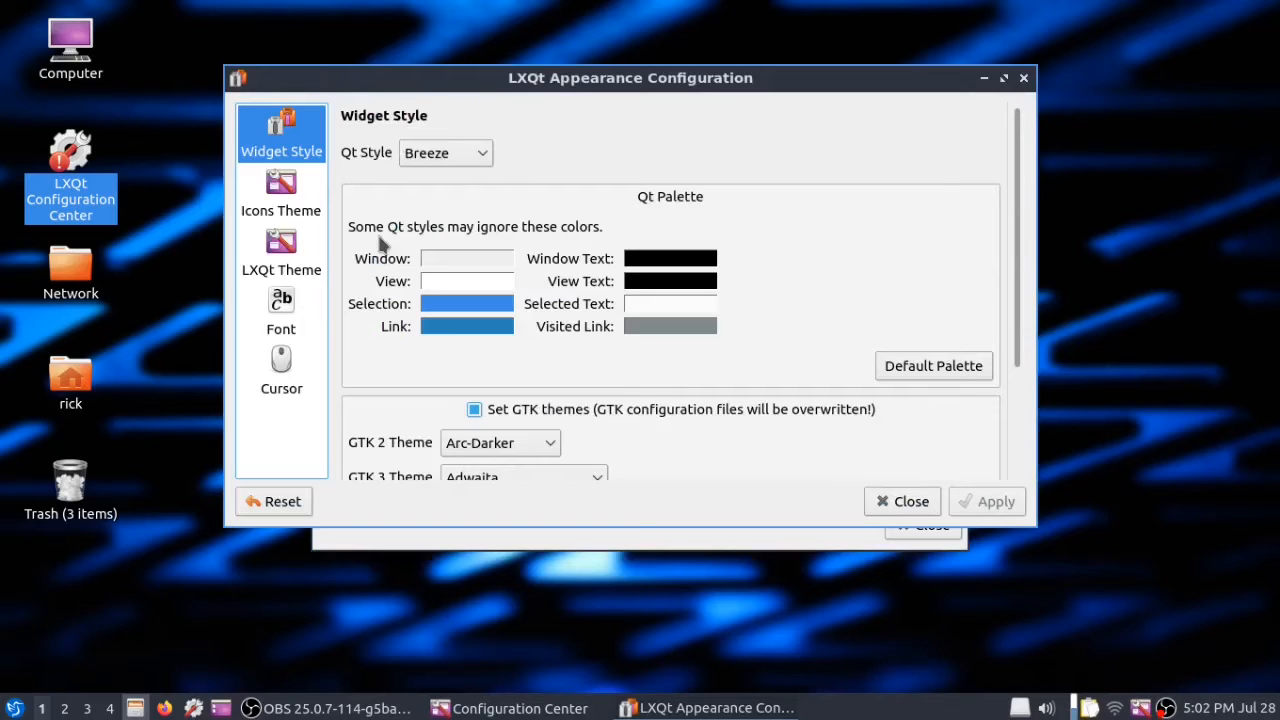
pyautogui.click(306, 206)
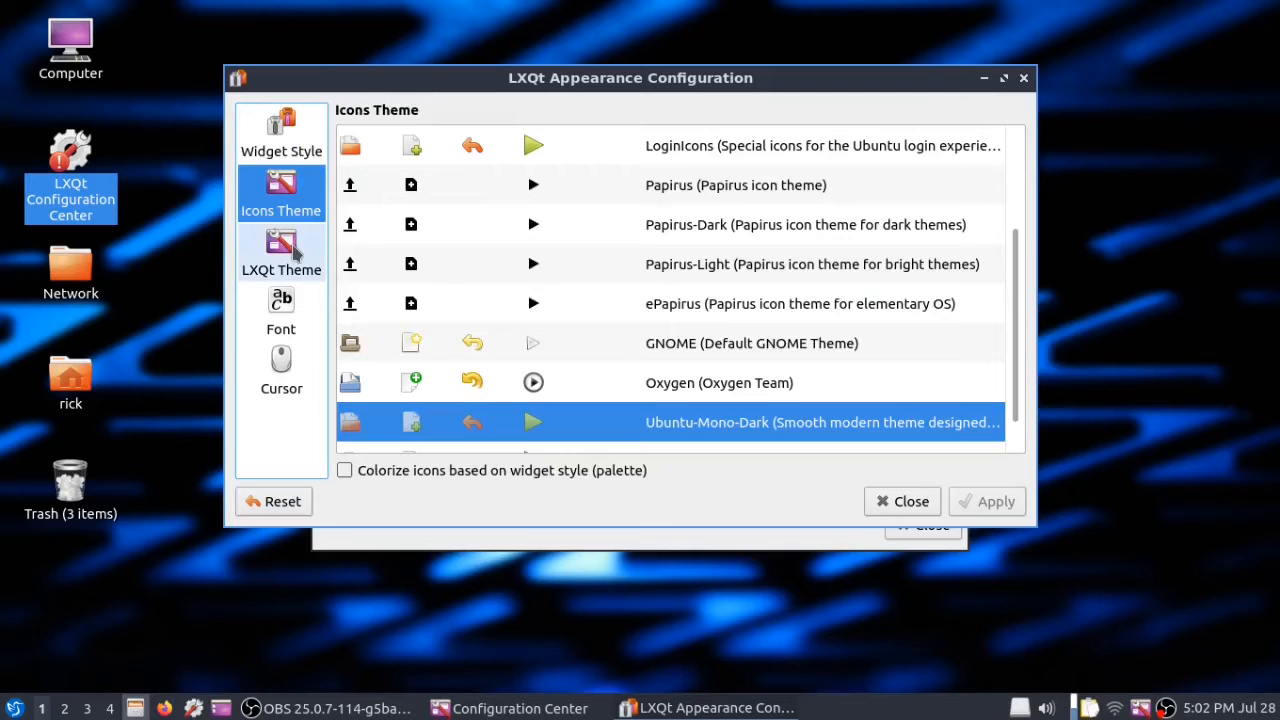
pyautogui.click(296, 255)
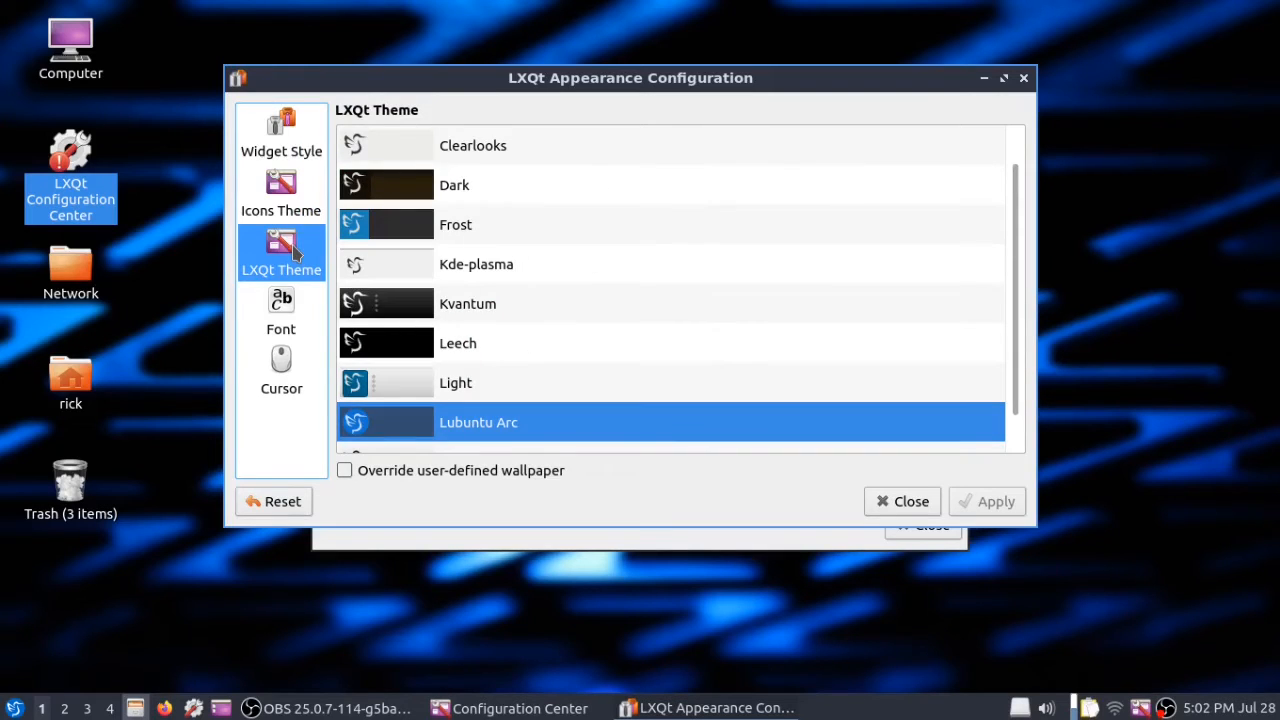
pyautogui.click(281, 305)
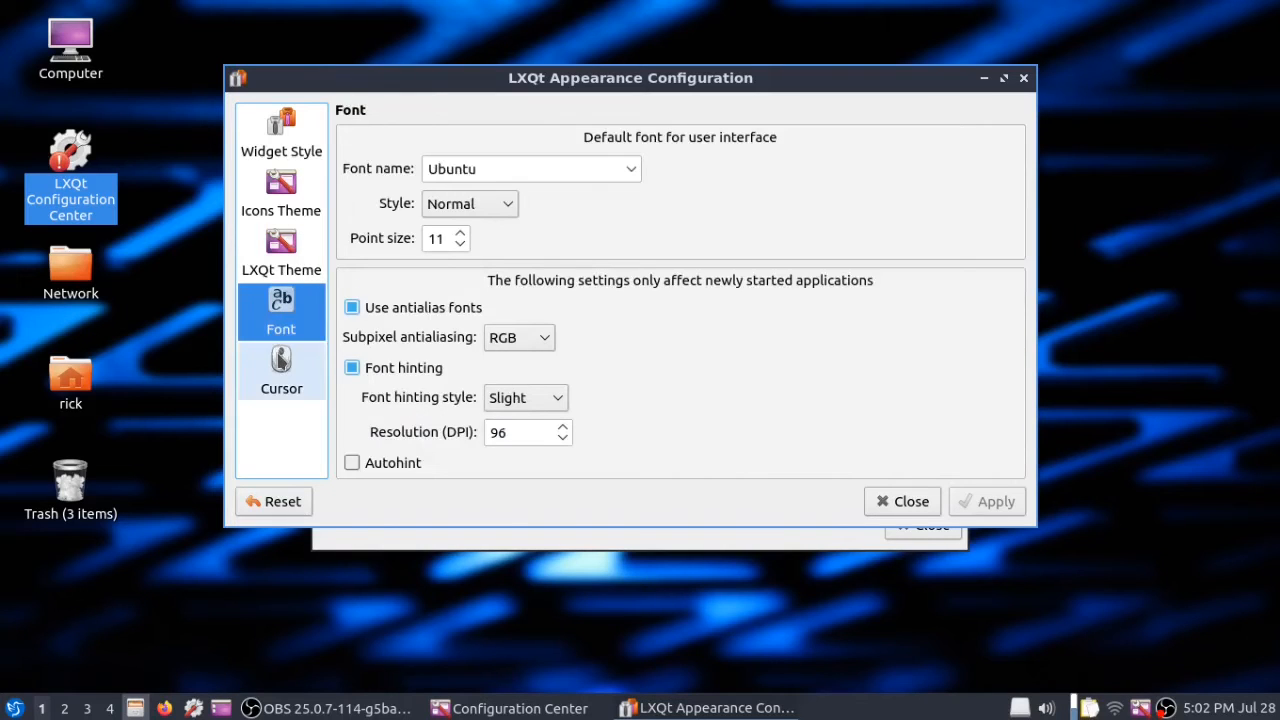
pyautogui.click(284, 368)
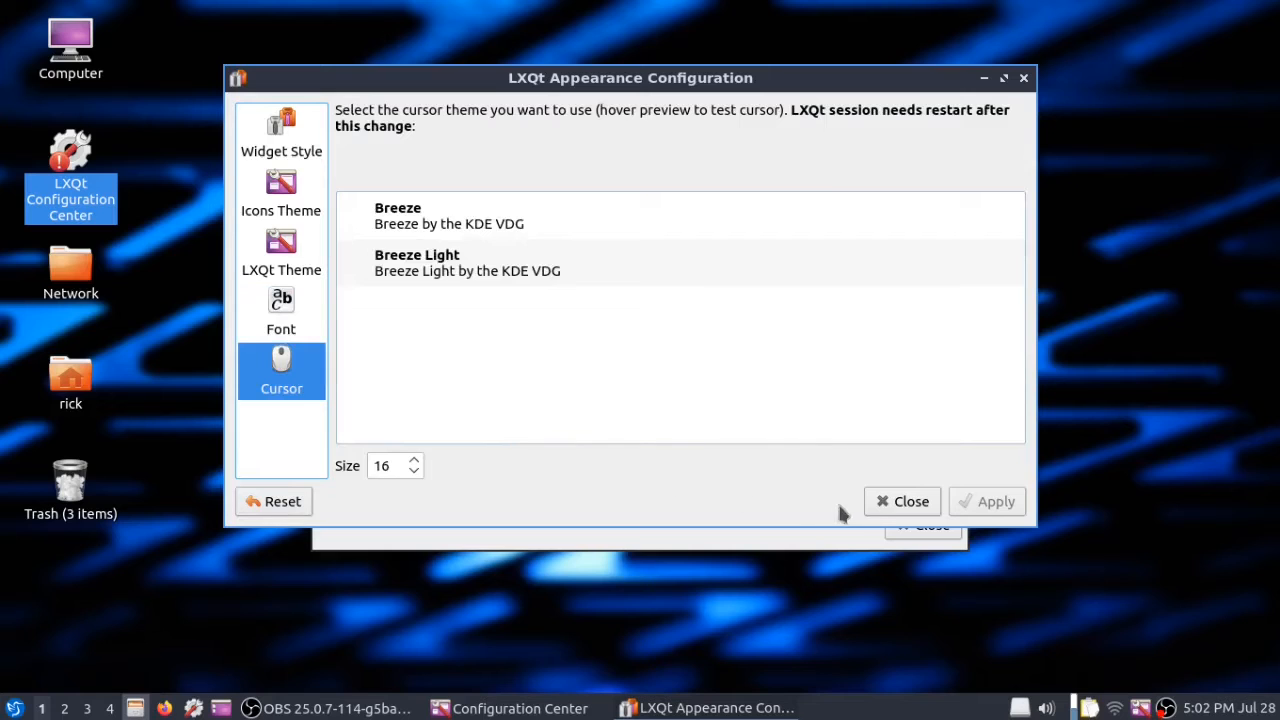
pyautogui.click(879, 510)
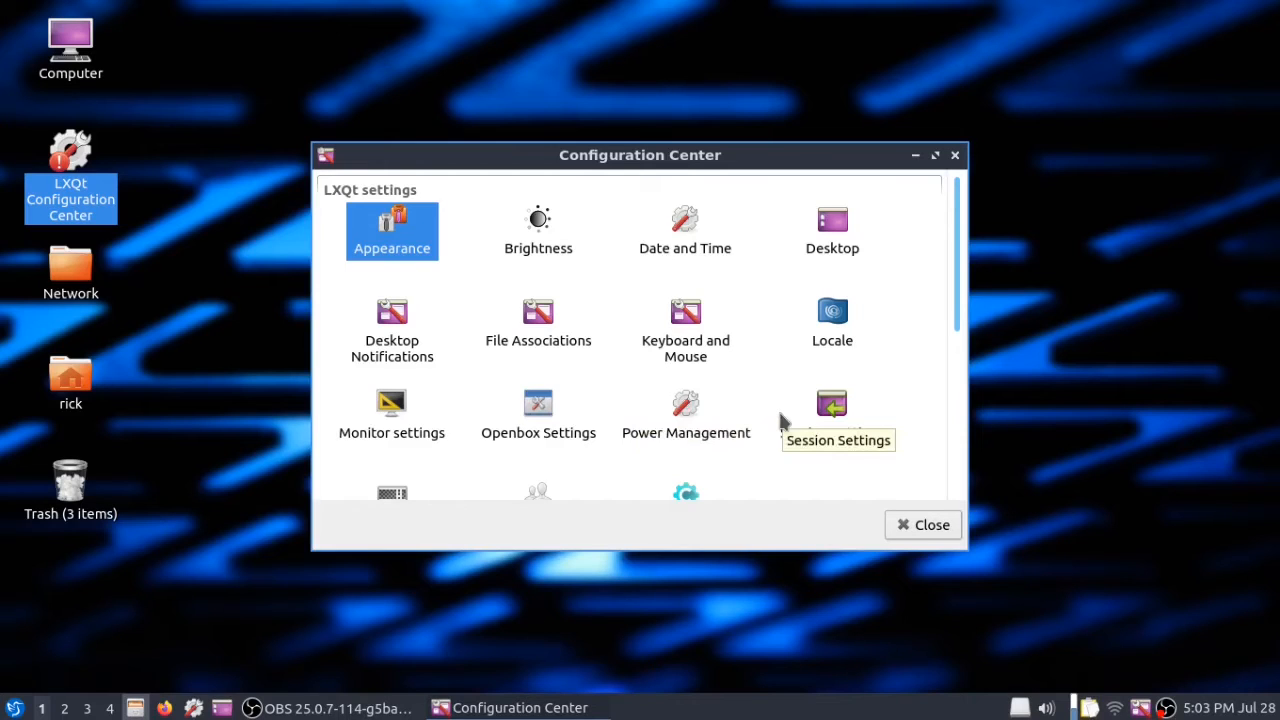
# Step: Open Software Sources with the account password, review its other software, updates and additional drivers settings, and close the Configuration Center
pyautogui.scroll(-5, 783, 420)
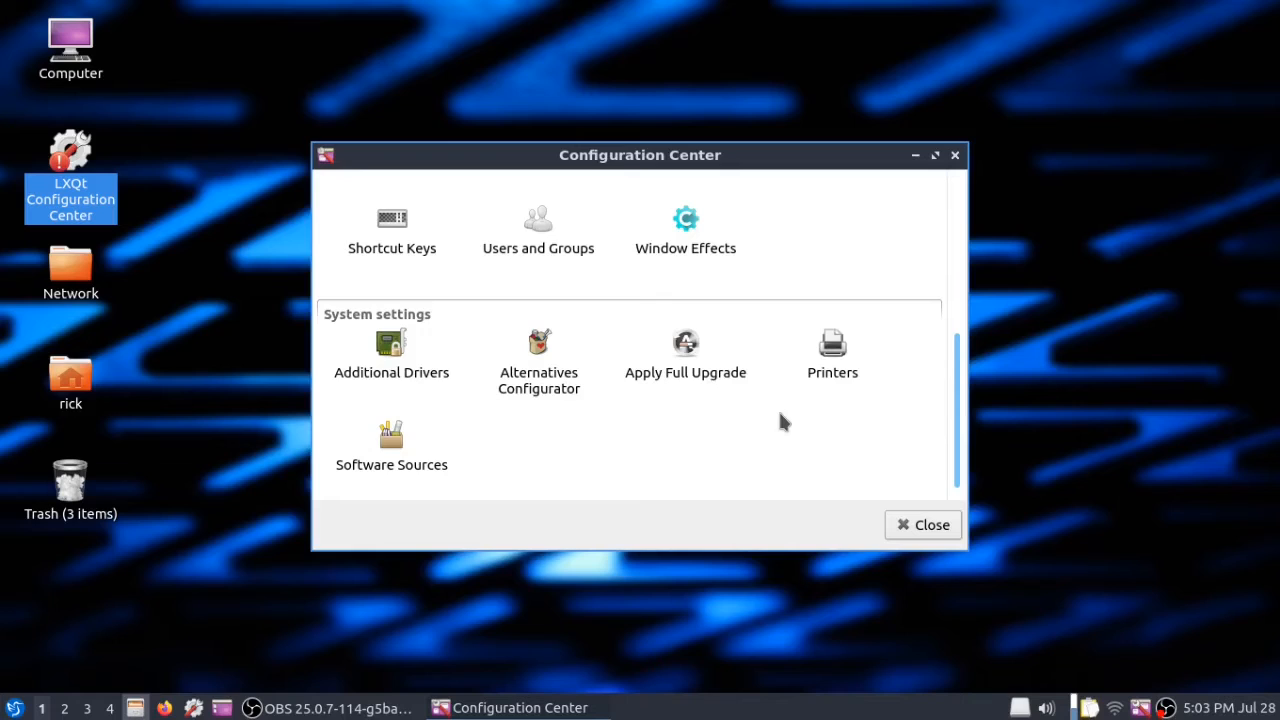
pyautogui.click(388, 453)
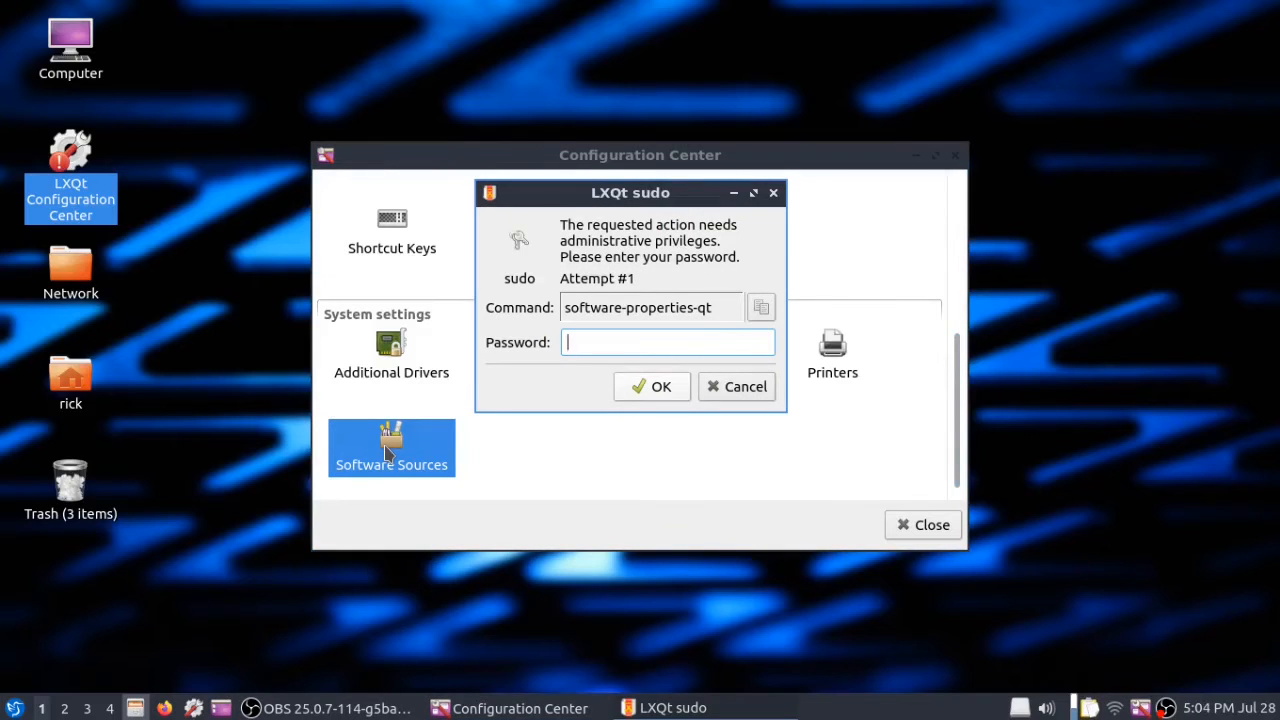
pyautogui.write('••••••')
pyautogui.press('Return')
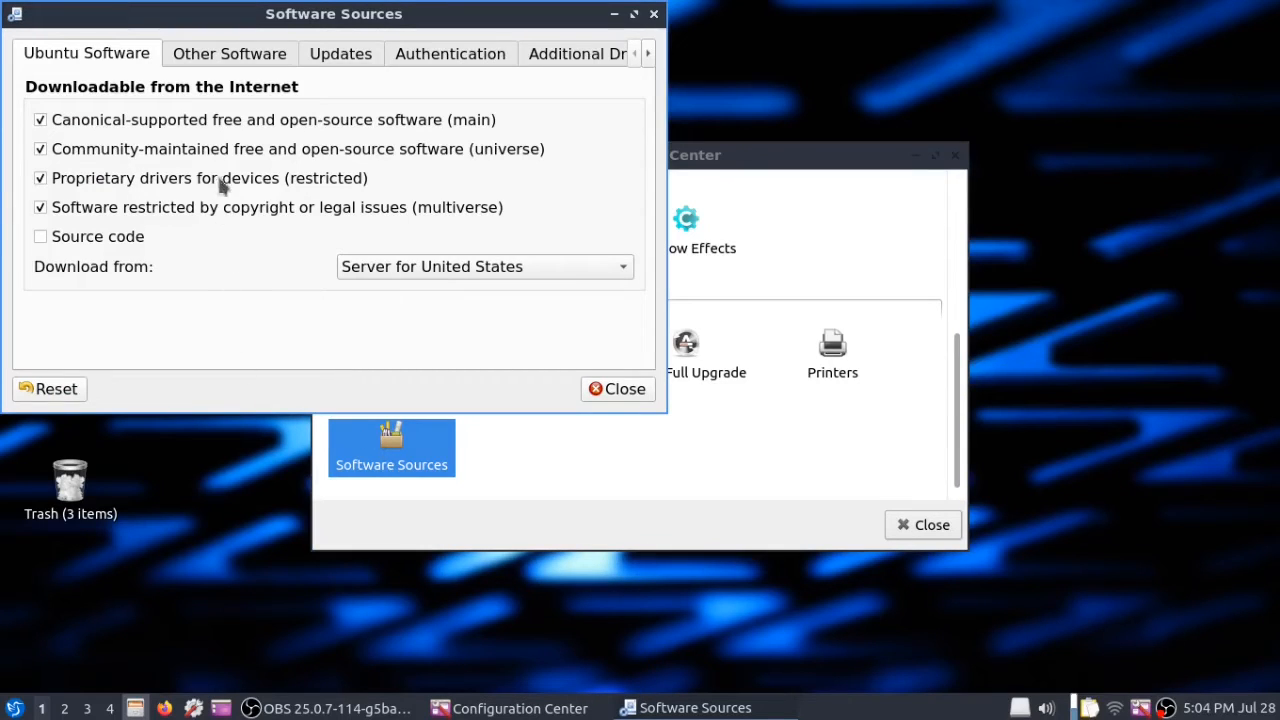
pyautogui.click(234, 66)
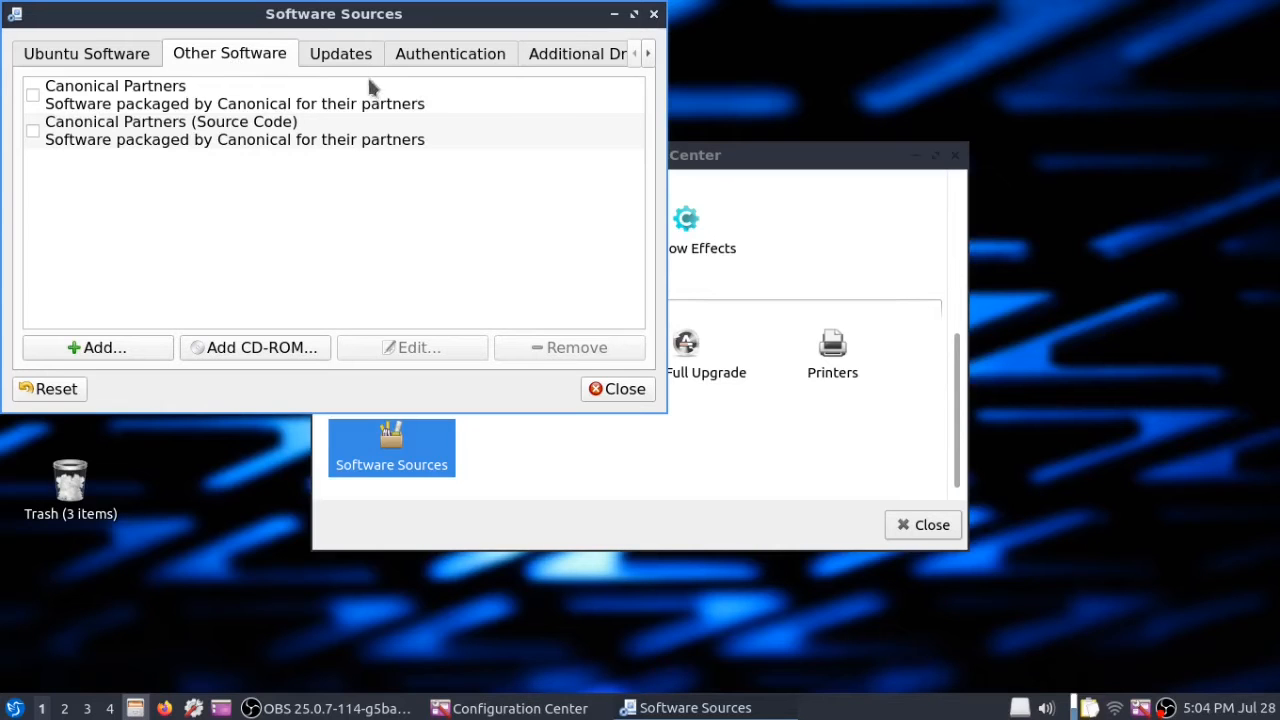
pyautogui.click(345, 55)
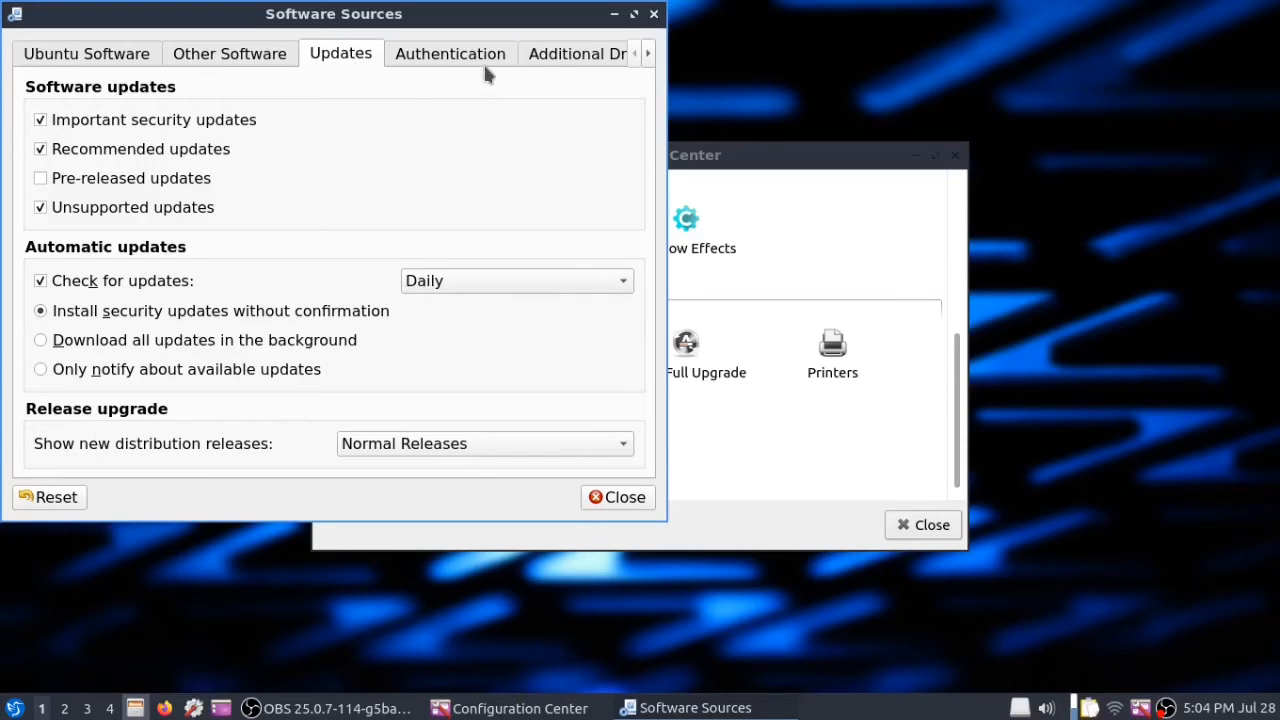
pyautogui.click(549, 62)
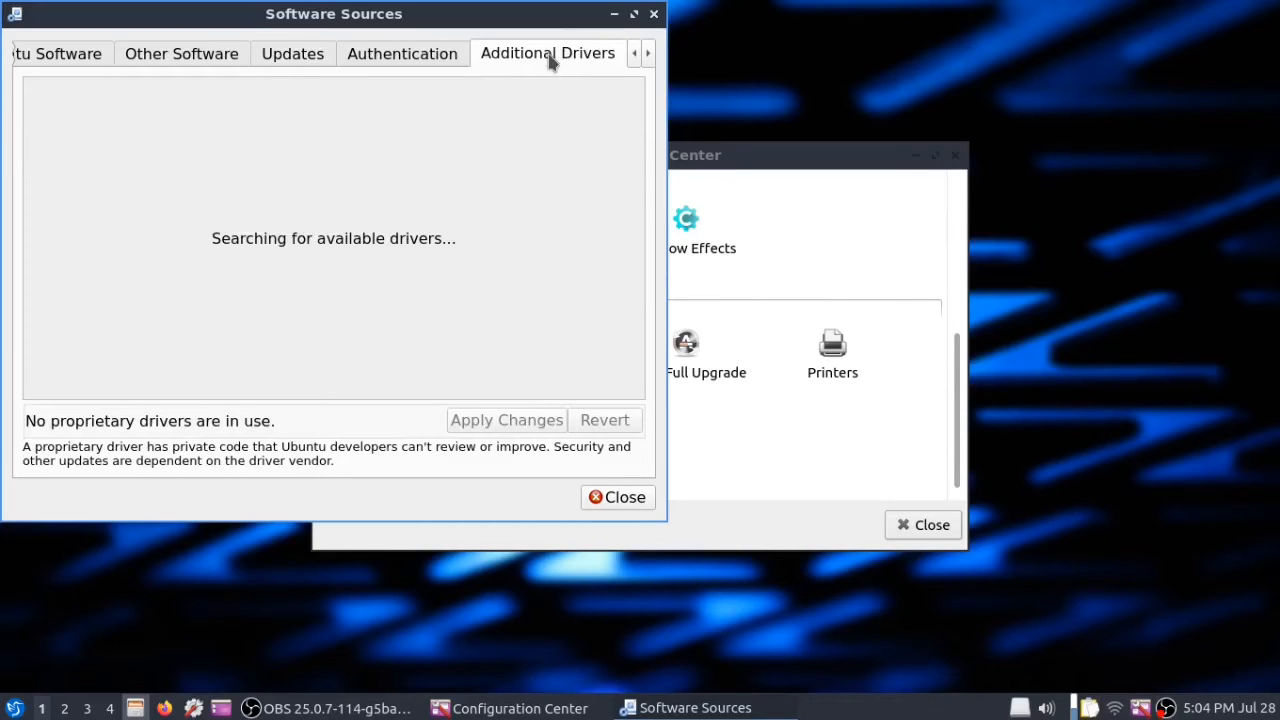
pyautogui.click(605, 499)
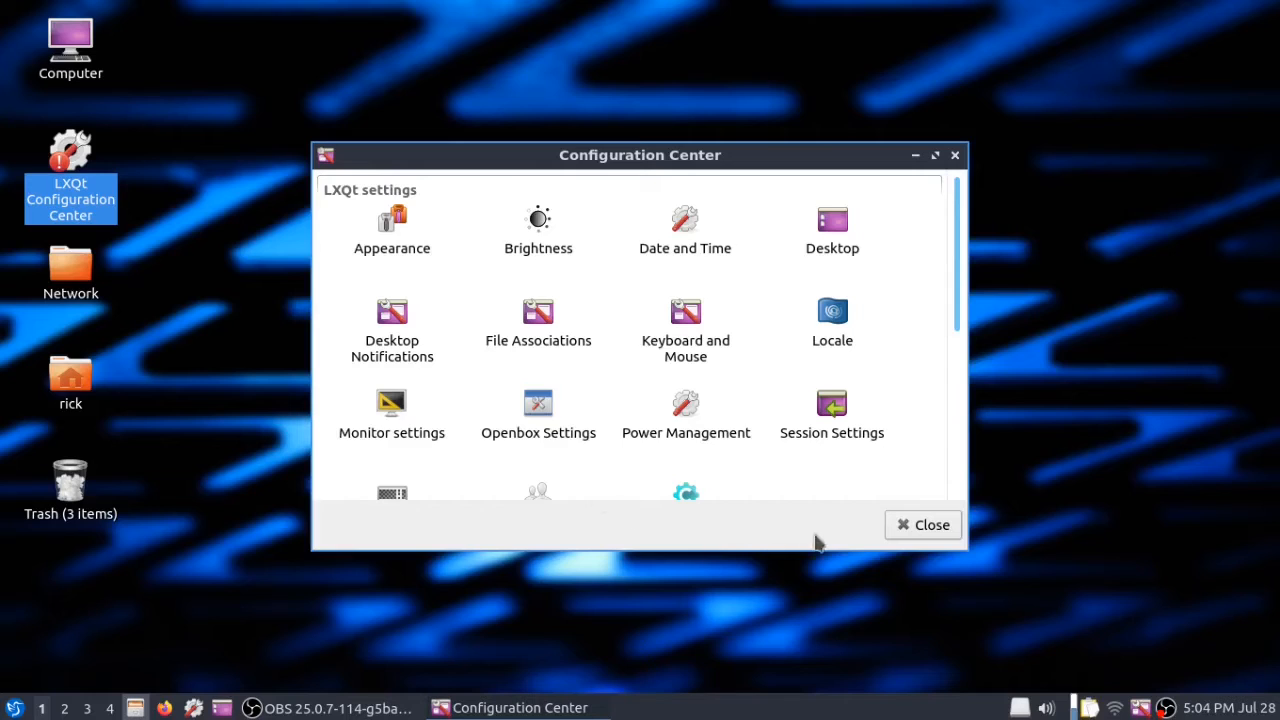
pyautogui.click(903, 540)
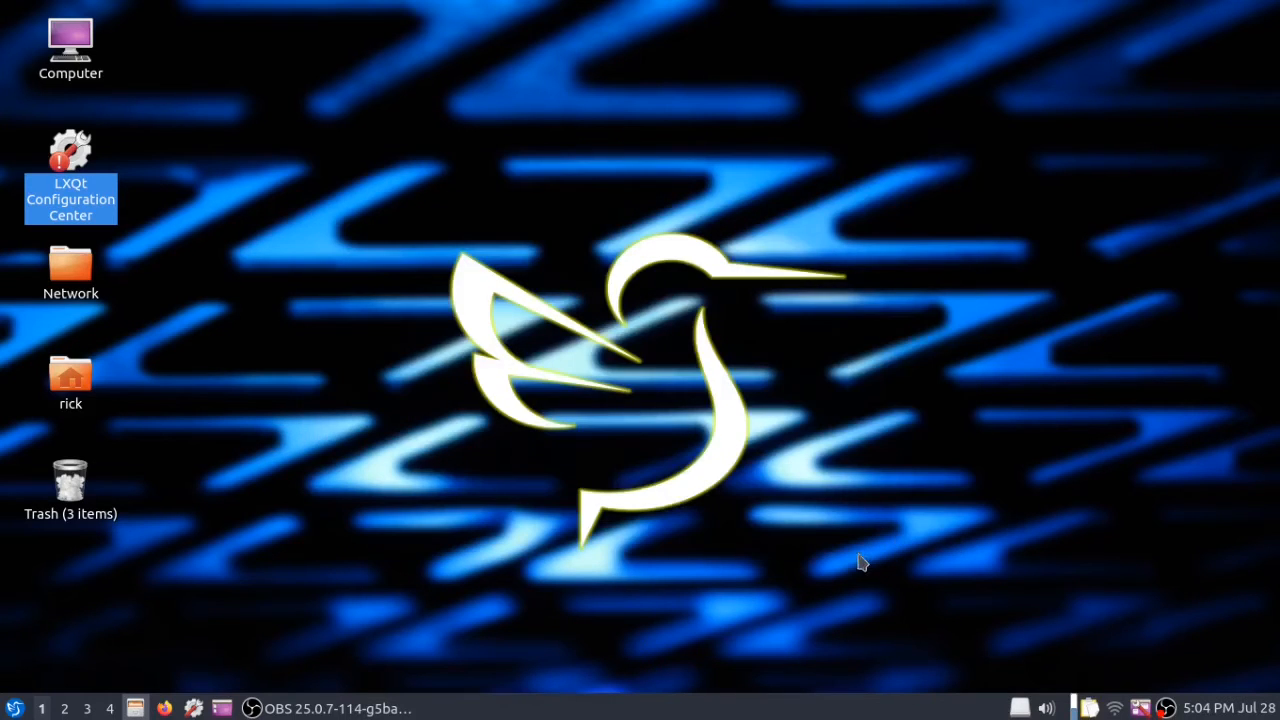
# Step: Look through the Preferences applications and open Screensaver
pyautogui.click(14, 708)
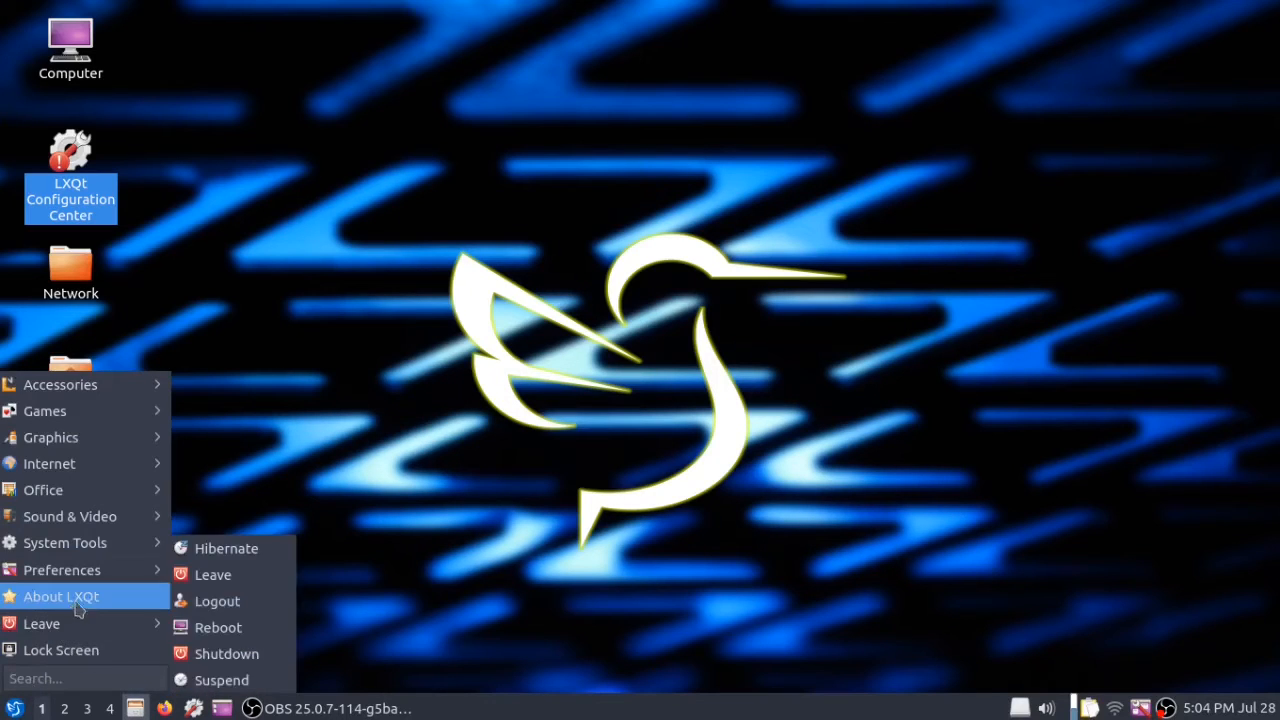
pyautogui.moveTo(93, 580)
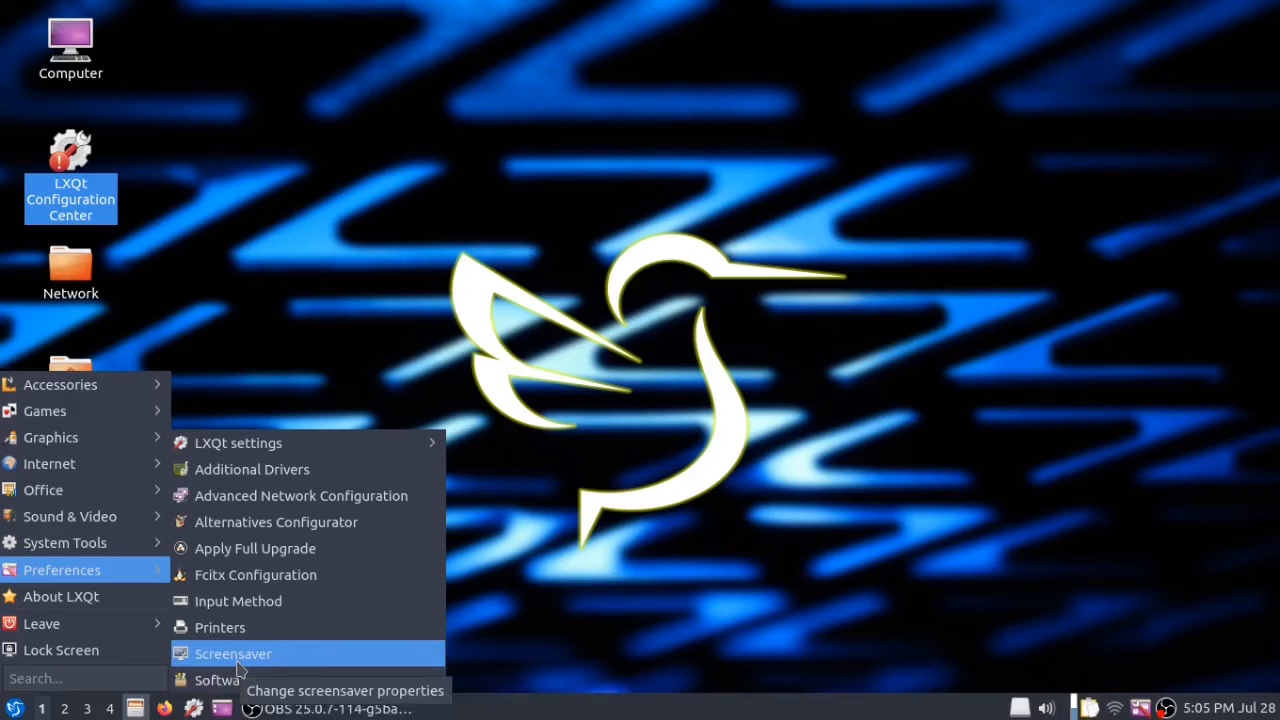
pyautogui.click(238, 660)
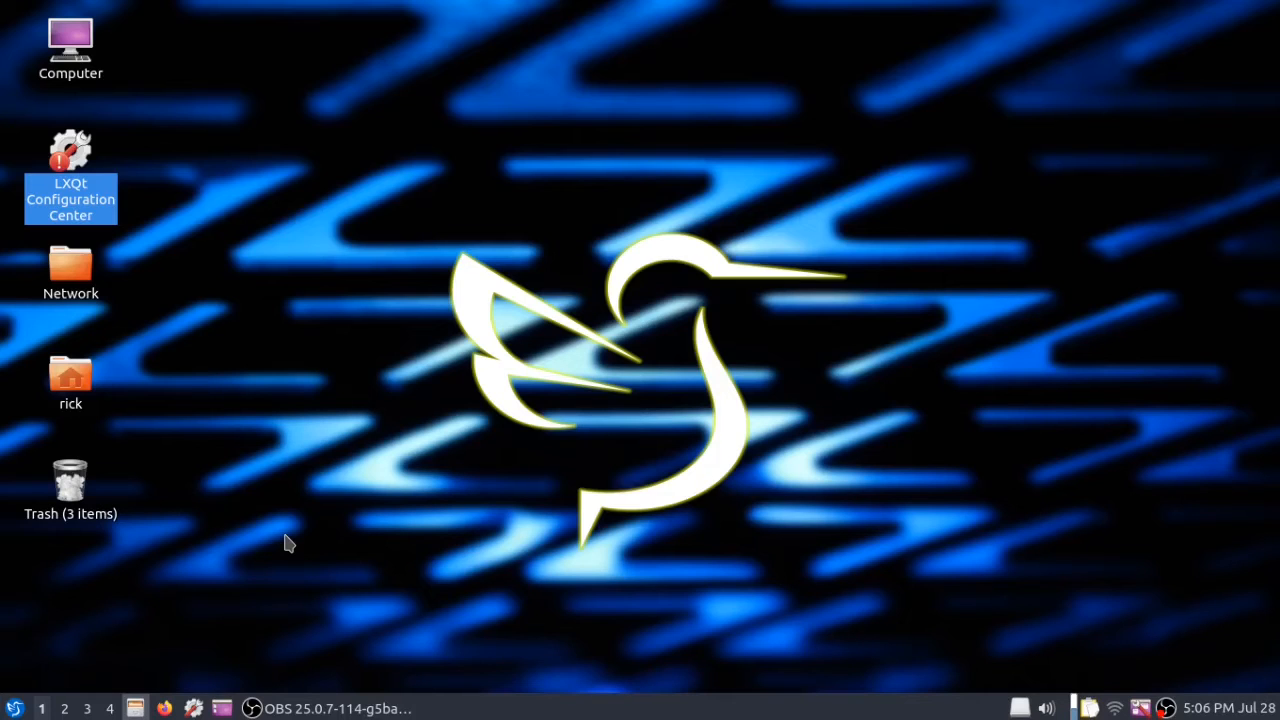
# Step: Open a terminal, maximize it and change to the .config/openbox directory
pyautogui.hotkey('ctrl', 'alt', 't')
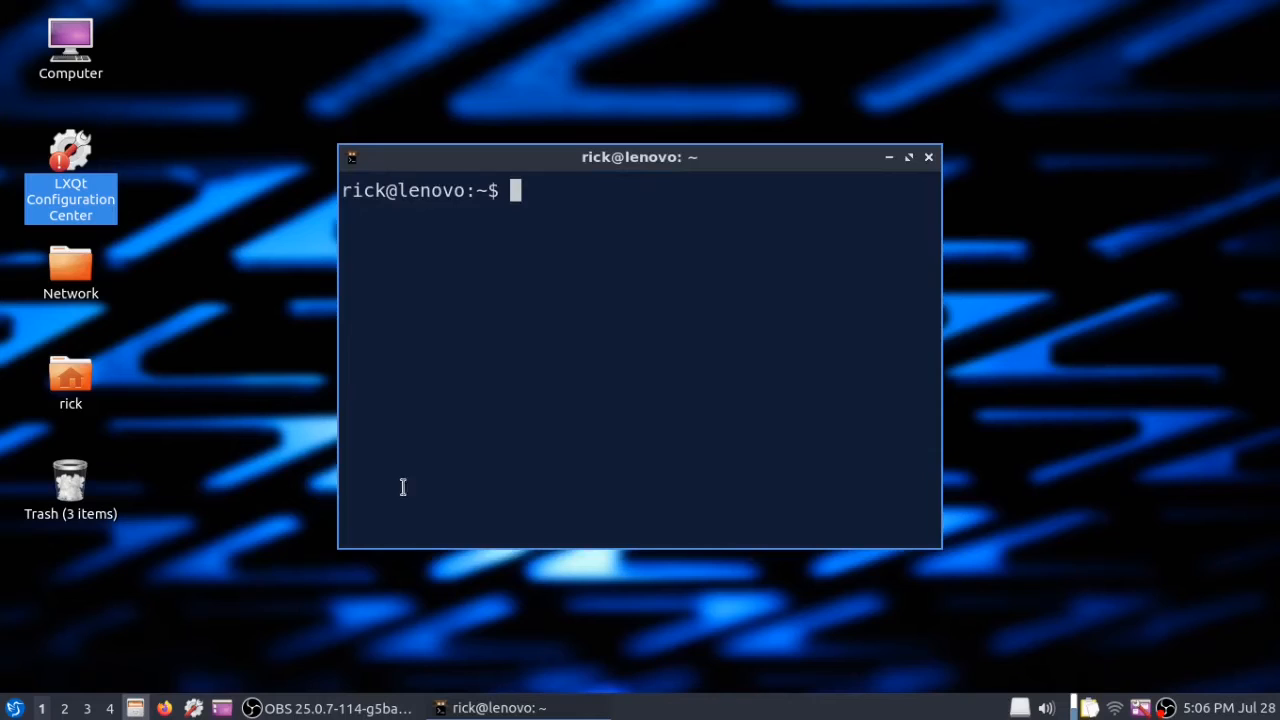
pyautogui.click(909, 158)
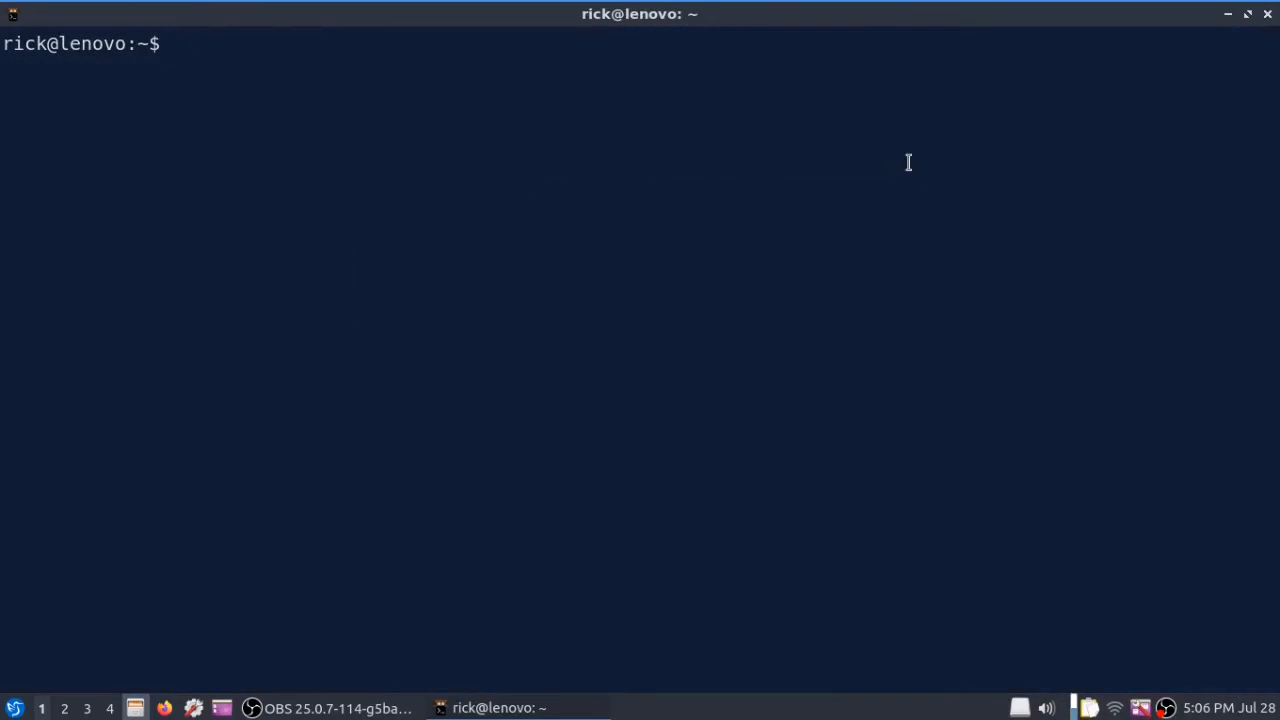
pyautogui.write('cd .')
pyautogui.write('cofn')
pyautogui.press('BackSpace')
pyautogui.press('BackSpace')
pyautogui.write('nfig/')
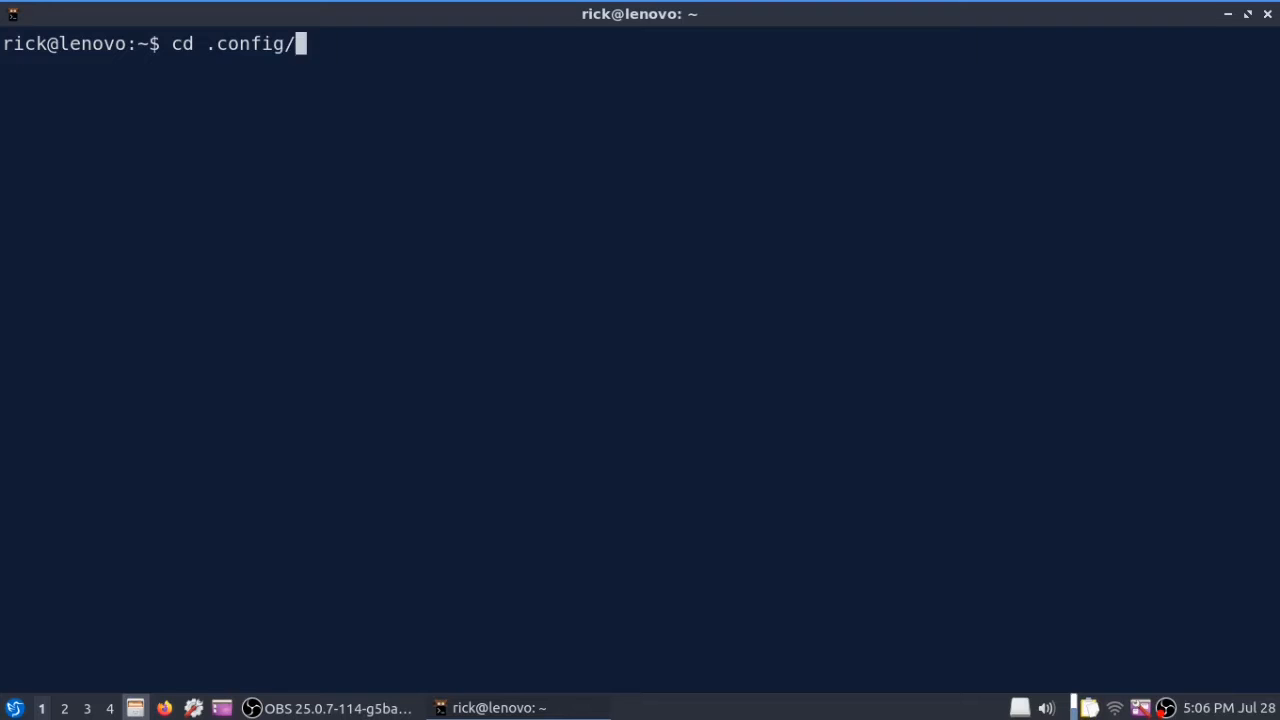
pyautogui.write('open')
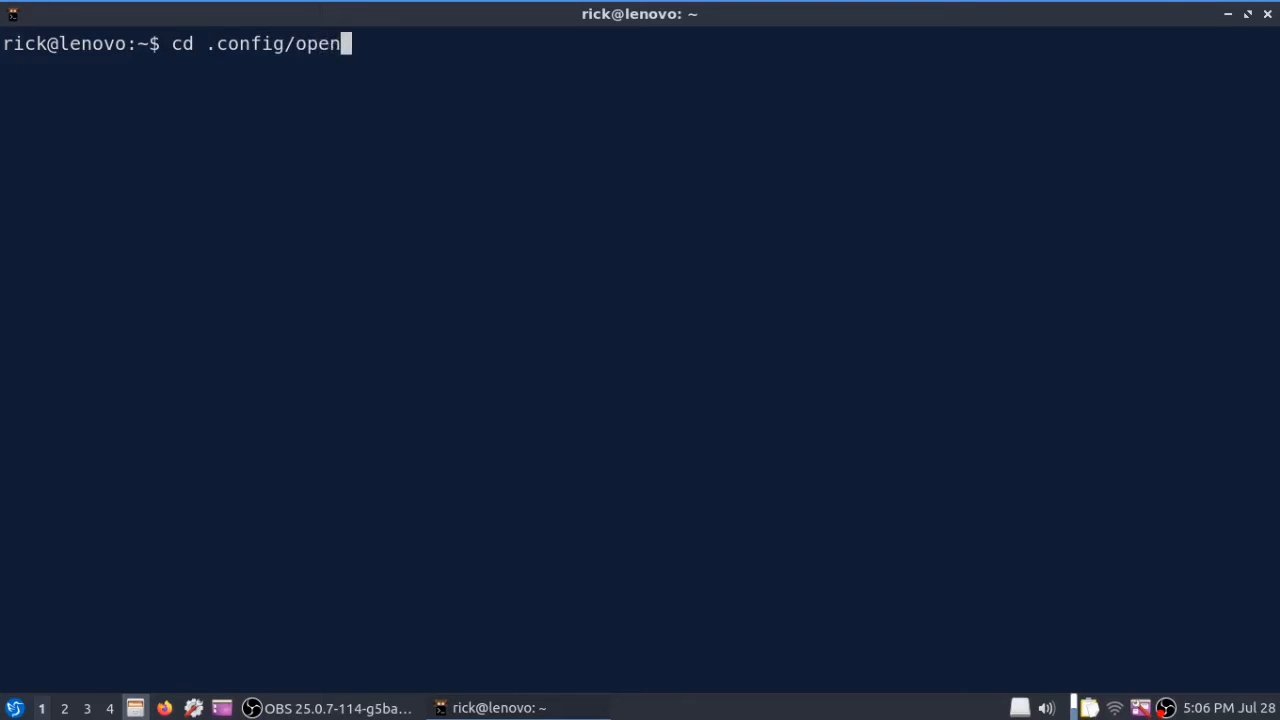
pyautogui.write('box')
pyautogui.press('Return')
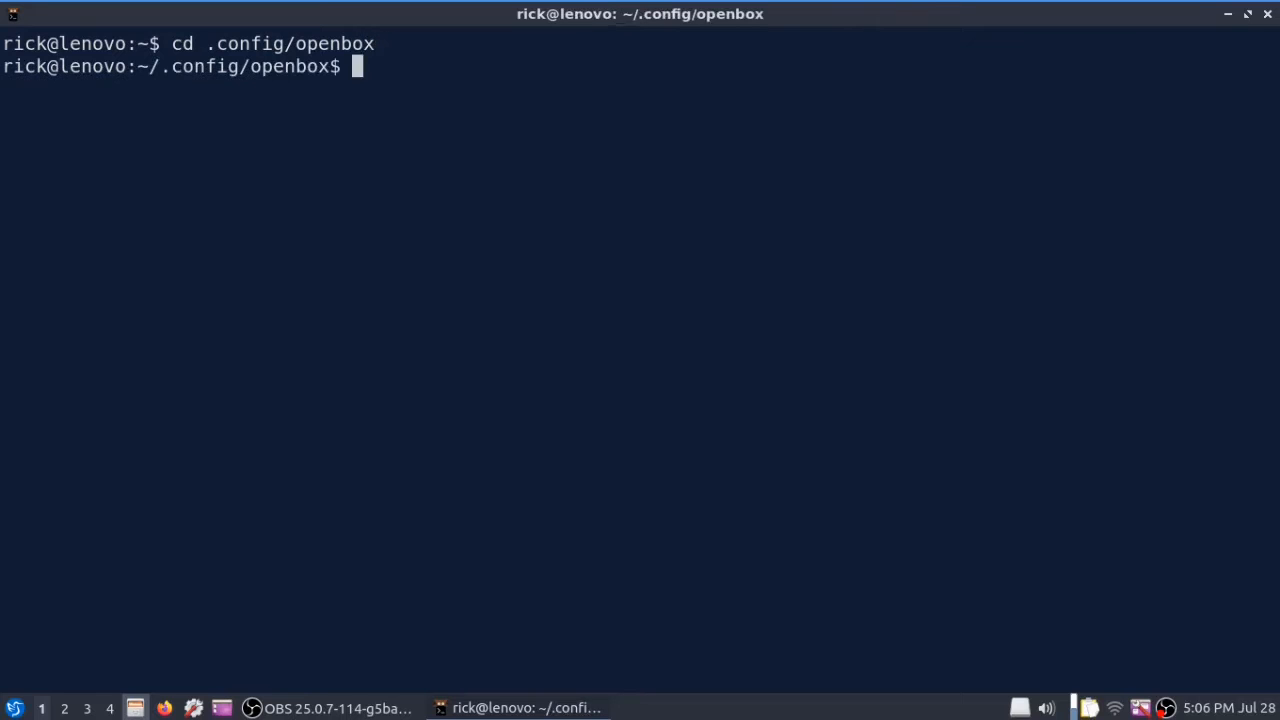
# Step: List the openbox directory's files with ll and open lxqt-rc.xml in nano
pyautogui.write('ll')
pyautogui.press('Return')
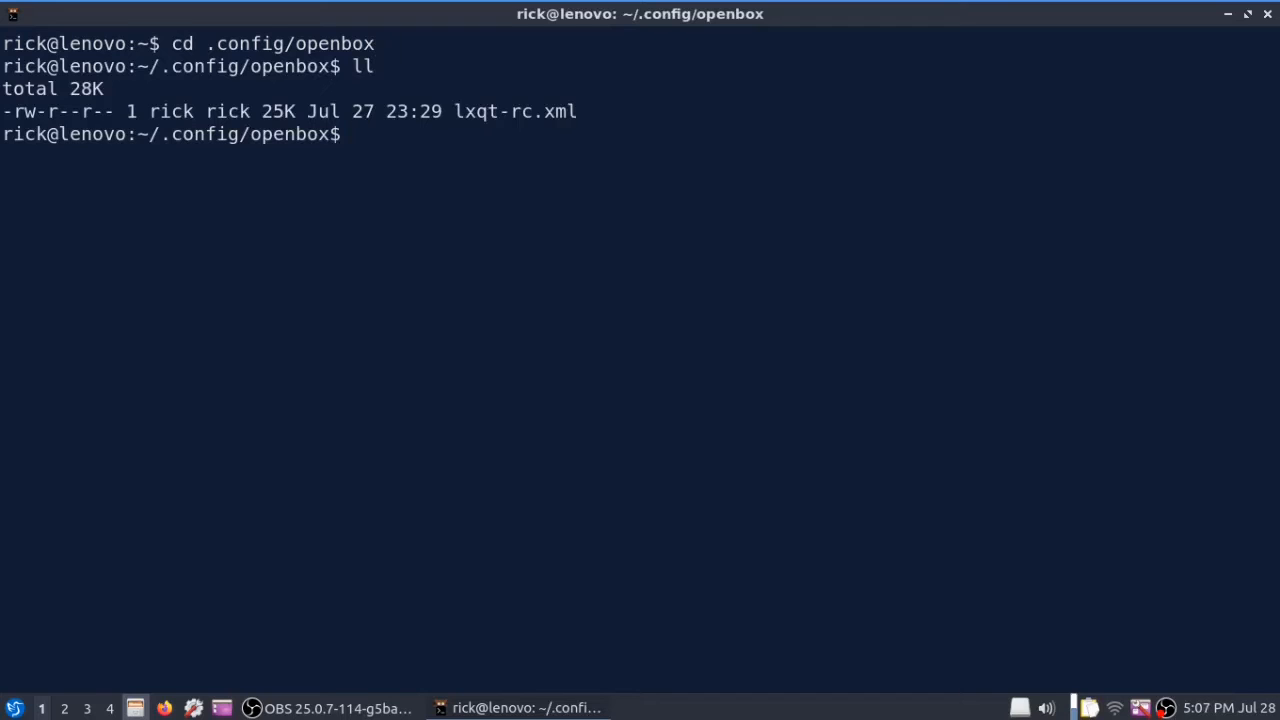
pyautogui.write('nano lxA')
pyautogui.press('BackSpace')
pyautogui.write('QQ')
pyautogui.press('BackSpace')
pyautogui.write('T')
pyautogui.press('BackSpace')
pyautogui.press('BackSpace')
pyautogui.write('qt-')
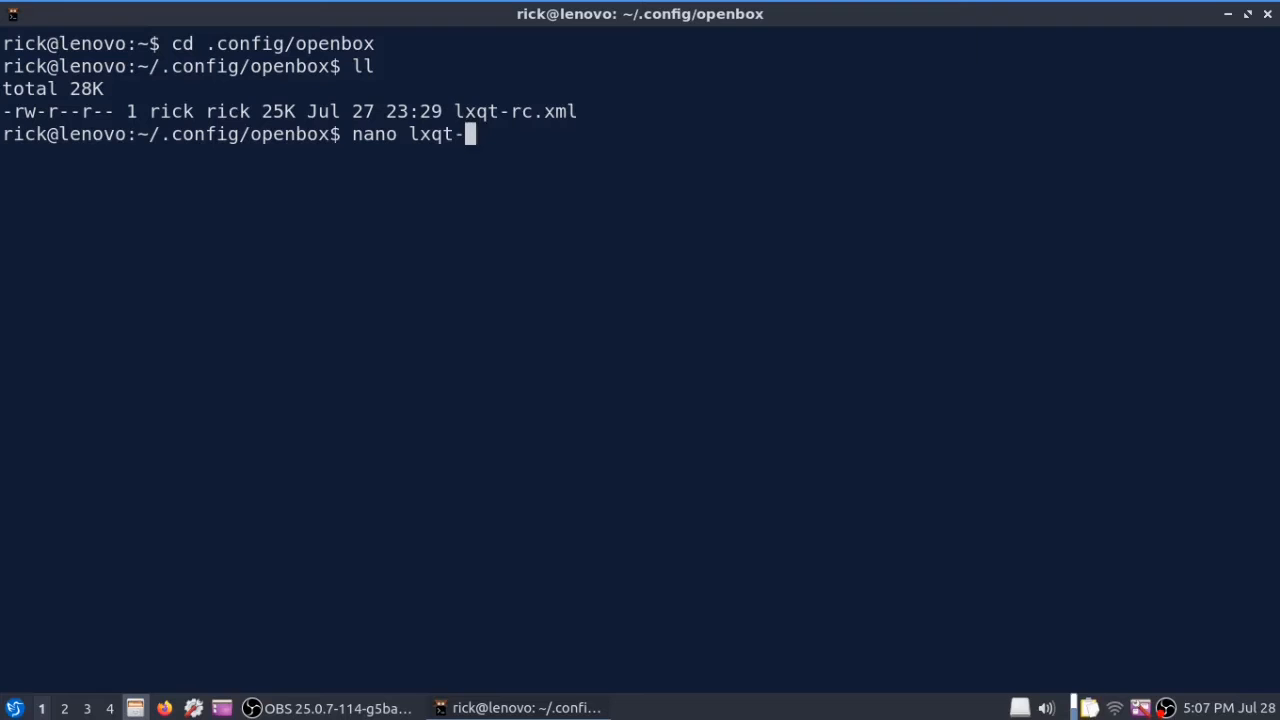
pyautogui.write('fc')
pyautogui.press('BackSpace')
pyautogui.press('BackSpace')
pyautogui.write('rc.xml')
pyautogui.press('Return')
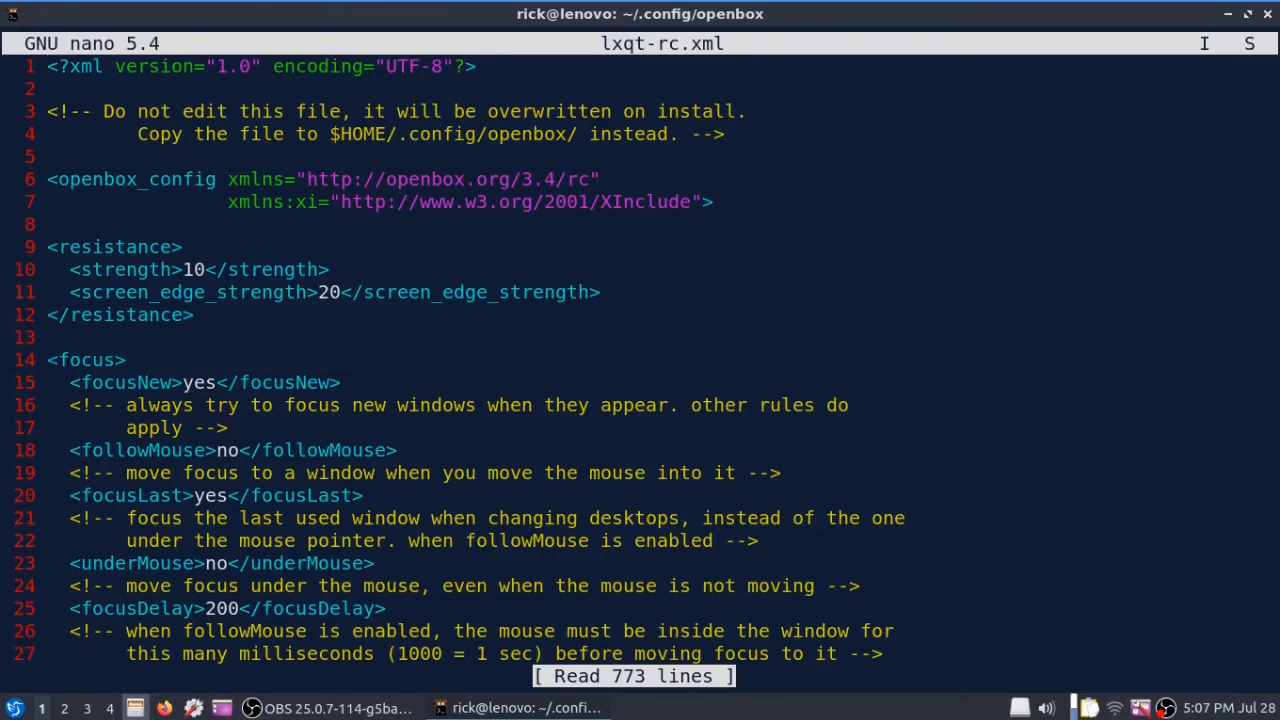
# Step: Go to the keyboard section of lxqt-rc.xml and examine the keybindings for desktop switching
pyautogui.press('pagedown')
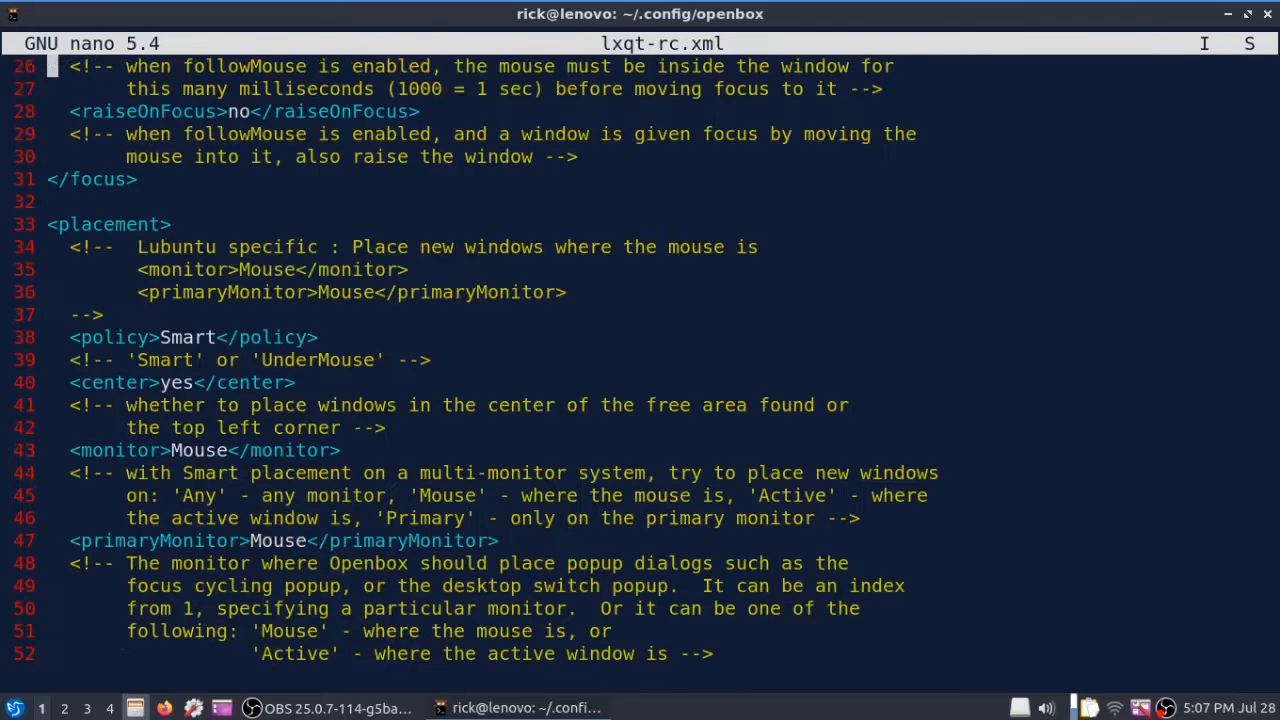
pyautogui.press('pagedown')
pyautogui.press('pagedown')
pyautogui.press('pagedown')
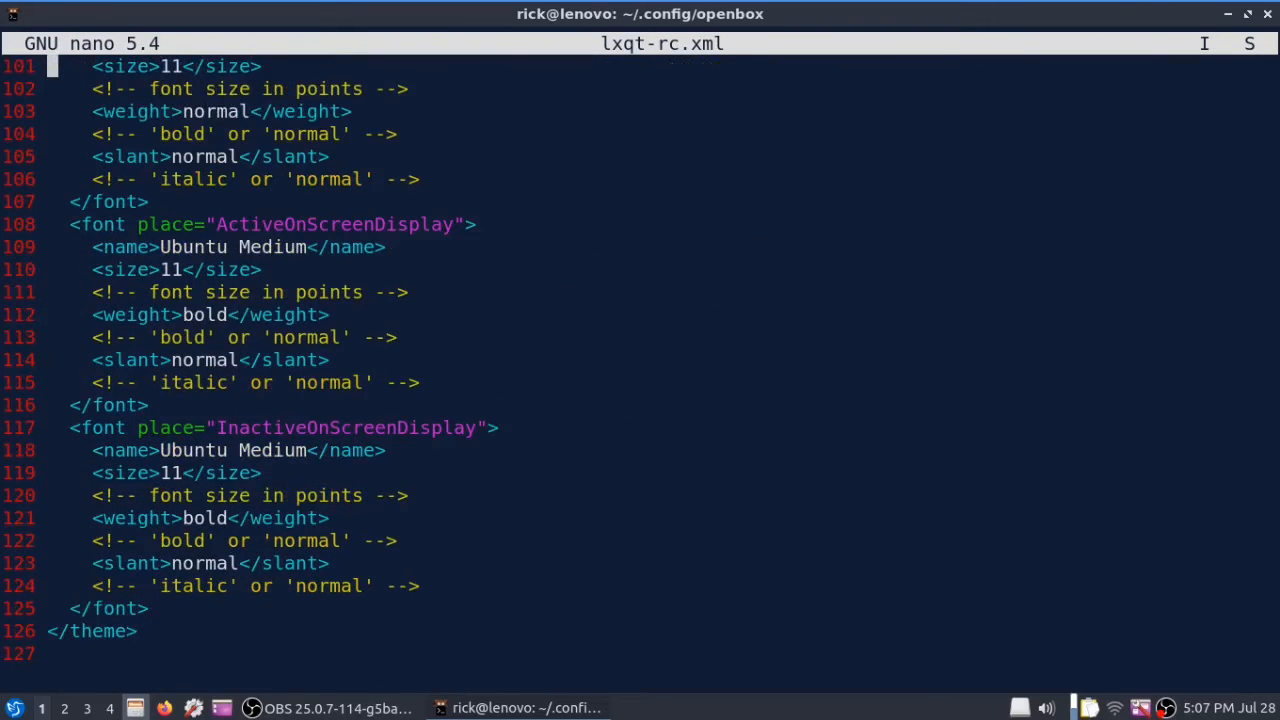
pyautogui.press('pagedown')
pyautogui.press('pagedown')
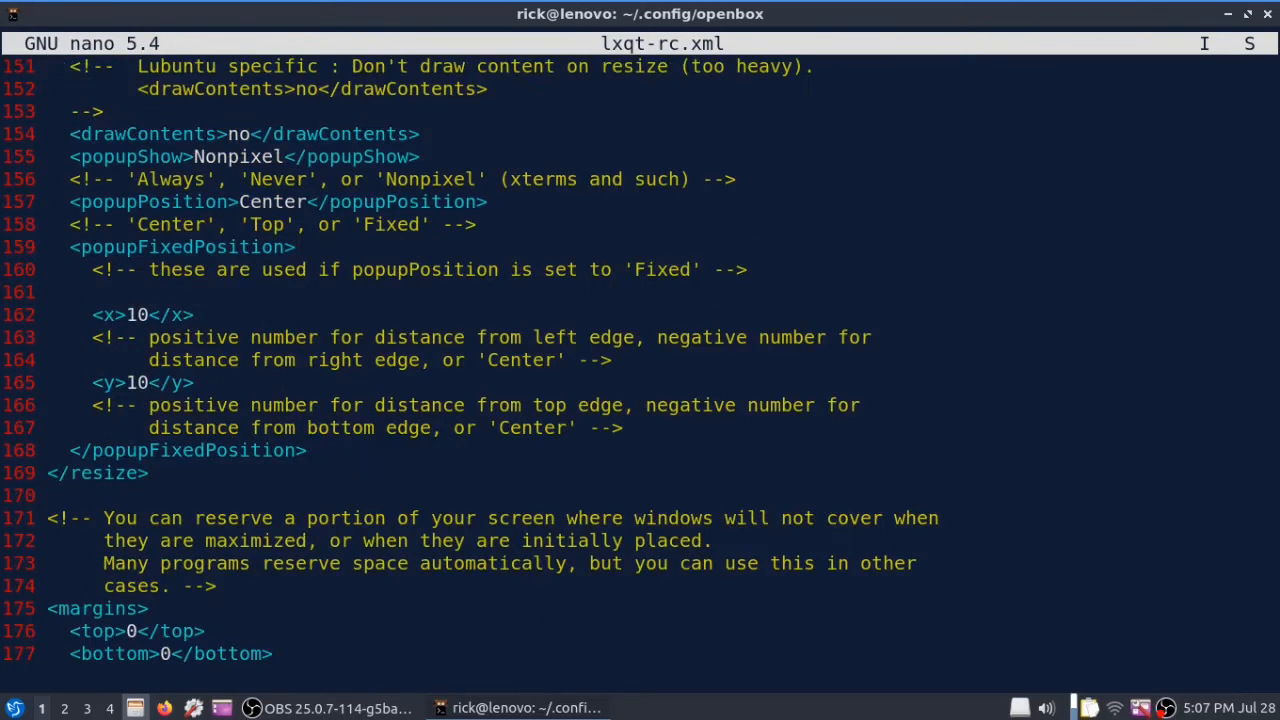
pyautogui.press('pagedown')
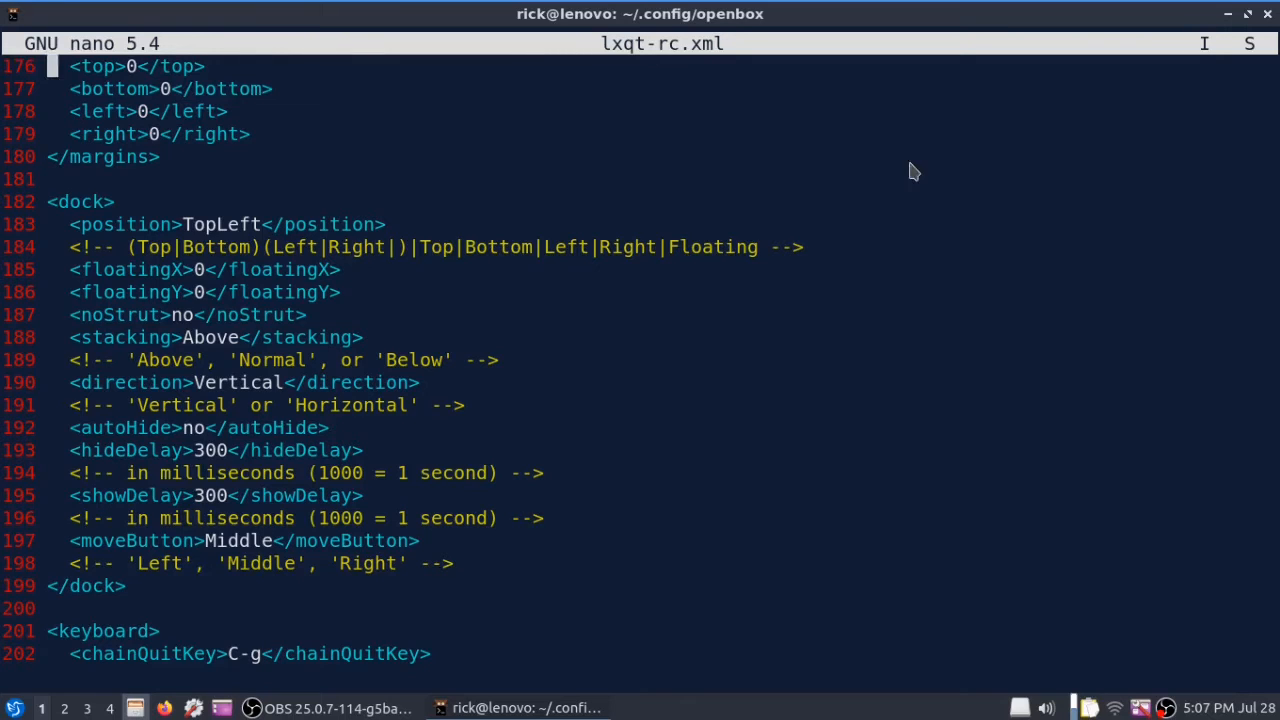
pyautogui.click(56, 632)
pyautogui.press('Down')
pyautogui.press('Down')
pyautogui.press('Down')
pyautogui.press('Down')
pyautogui.press('Down')
pyautogui.press('Down')
pyautogui.press('Down')
pyautogui.press('Down')
pyautogui.press('Down')
pyautogui.press('Down')
pyautogui.press('Down')
pyautogui.press('Down')
pyautogui.press('Down')
pyautogui.press('Down')
pyautogui.press('Down')
pyautogui.press('Down')
pyautogui.press('Down')
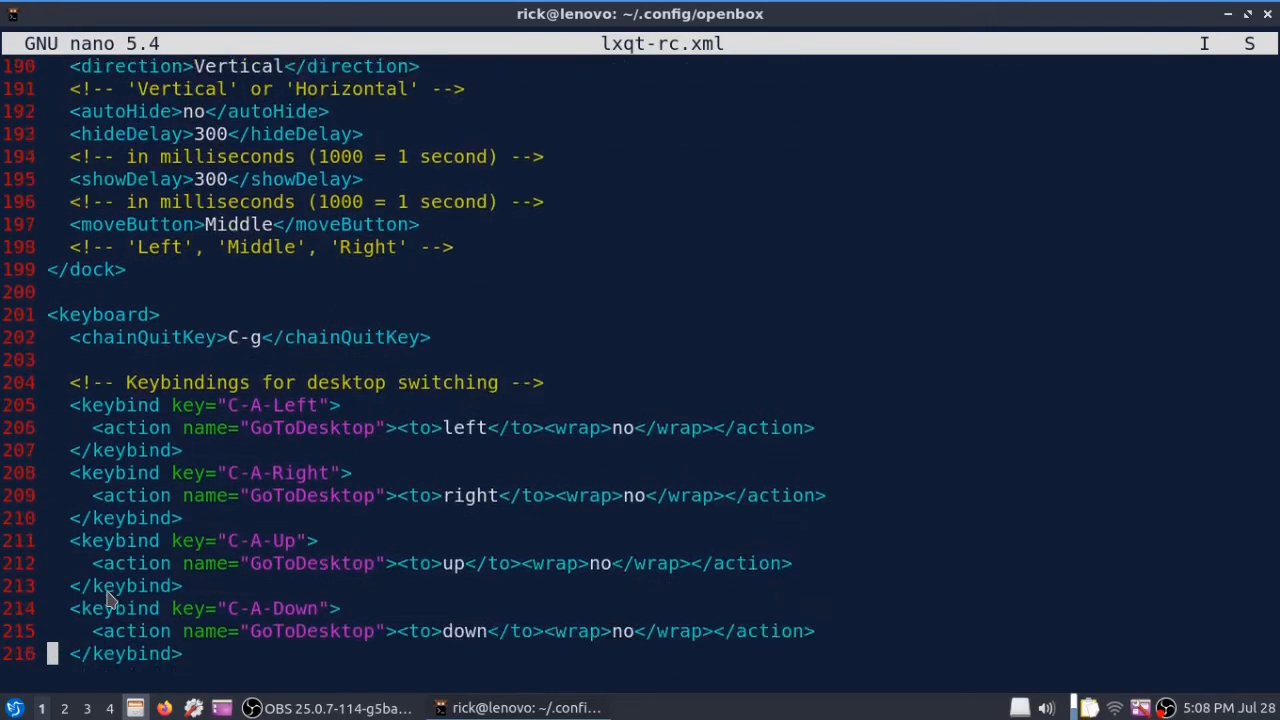
pyautogui.press('Down')
pyautogui.press('Down')
pyautogui.press('Down')
pyautogui.press('Down')
pyautogui.press('Down')
pyautogui.press('Down')
pyautogui.press('Down')
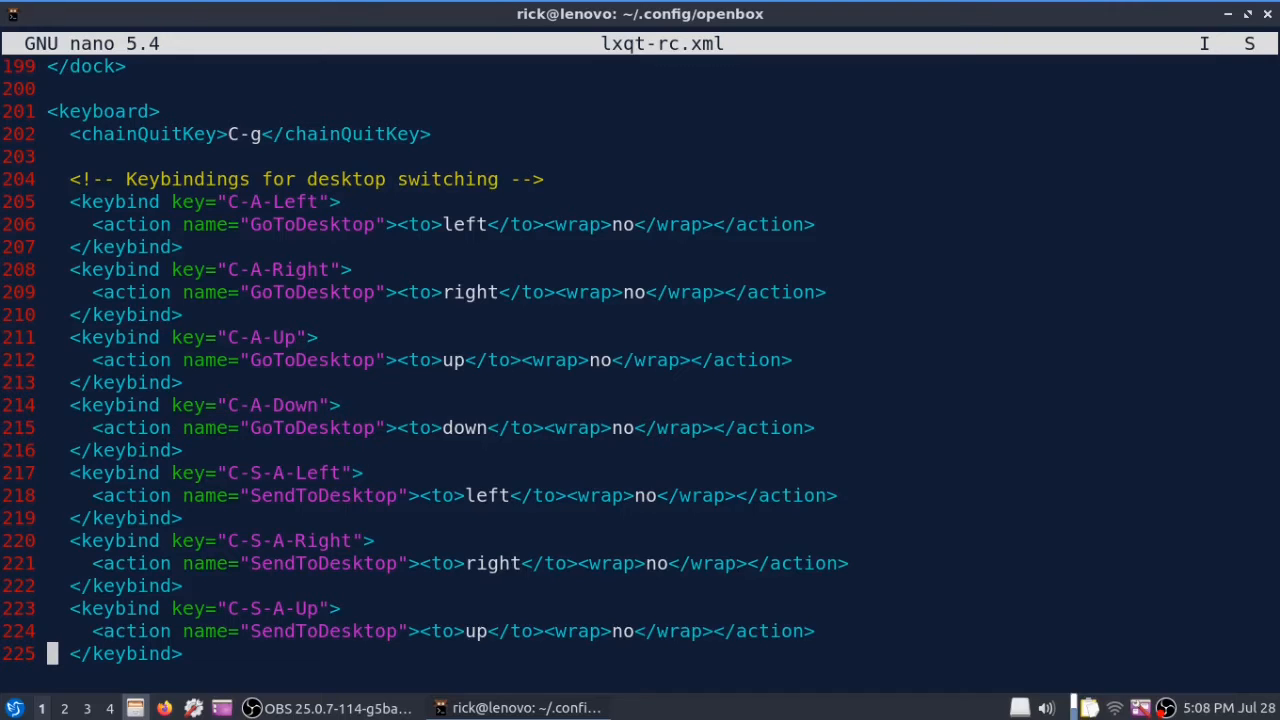
# Step: Examine the keybindings for windows, going to the A-q keybind for closing a window
pyautogui.press('Down')
pyautogui.press('Down')
pyautogui.press('Down')
pyautogui.press('Down')
pyautogui.press('Down')
pyautogui.press('Down')
pyautogui.press('Down')
pyautogui.press('Down')
pyautogui.press('Down')
pyautogui.press('Down')
pyautogui.press('Down')
pyautogui.press('Down')
pyautogui.press('Down')
pyautogui.press('Down')
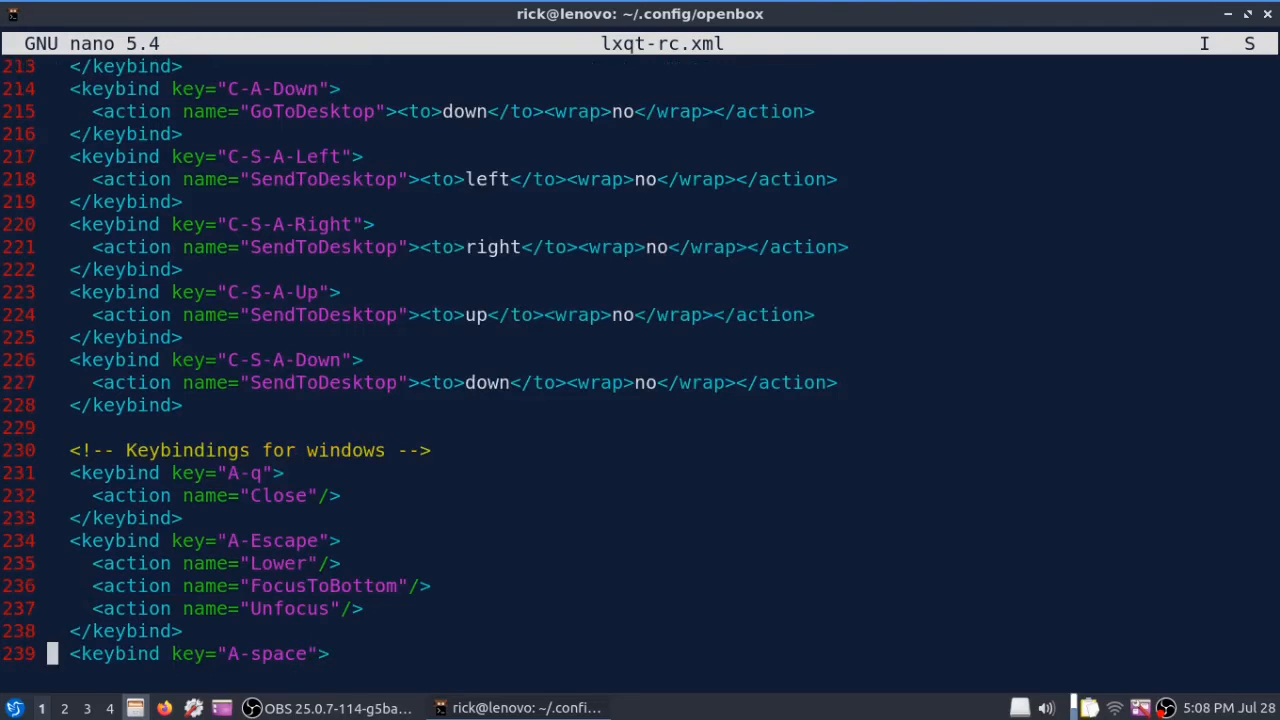
pyautogui.press('Up')
pyautogui.press('Up')
pyautogui.press('Up')
pyautogui.press('Up')
pyautogui.press('Up')
pyautogui.press('Up')
pyautogui.press('Up')
pyautogui.press('Up')
pyautogui.press('Right')
pyautogui.press('Right')
pyautogui.press('Right')
pyautogui.press('Right')
pyautogui.press('Right')
pyautogui.press('Right')
pyautogui.press('Right')
pyautogui.press('Right')
pyautogui.press('Right')
pyautogui.press('Right')
pyautogui.press('Right')
pyautogui.press('Right')
pyautogui.press('Right')
pyautogui.press('Right')
pyautogui.press('Right')
pyautogui.press('Right')
pyautogui.press('Right')
pyautogui.press('Right')
pyautogui.press('Right')
pyautogui.press('Right')
pyautogui.press('Right')
pyautogui.press('Right')
# Step: Examine the keybindings for window switching, including those that use the arrow keys
pyautogui.press('Down')
pyautogui.press('Down')
pyautogui.press('Down')
pyautogui.press('Down')
pyautogui.press('Down')
pyautogui.press('Down')
pyautogui.press('Down')
pyautogui.press('Down')
pyautogui.press('Down')
pyautogui.press('Down')
pyautogui.press('Down')
pyautogui.press('Down')
pyautogui.press('Down')
pyautogui.press('Down')
pyautogui.press('Down')
pyautogui.press('Down')
pyautogui.press('Down')
pyautogui.press('Down')
pyautogui.press('Down')
pyautogui.press('Down')
pyautogui.press('Down')
pyautogui.press('Down')
pyautogui.press('Down')
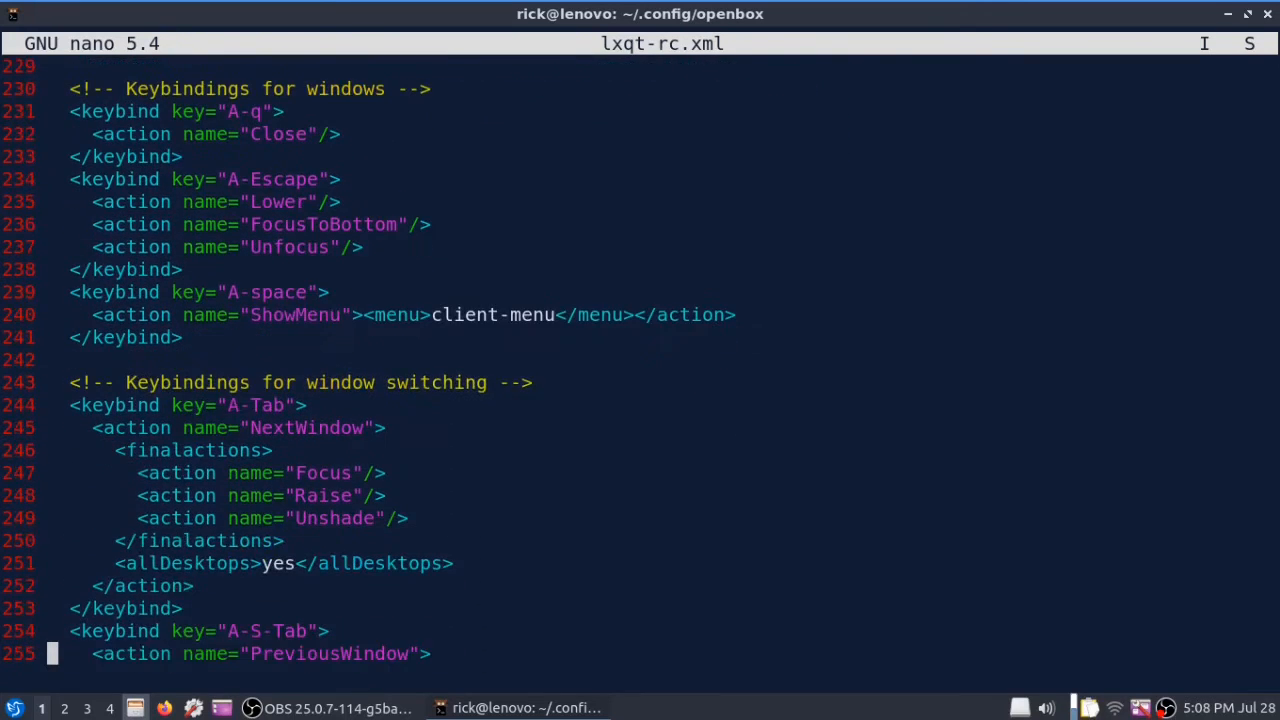
pyautogui.press('Down')
pyautogui.press('Down')
pyautogui.press('Down')
pyautogui.press('Down')
pyautogui.press('Down')
pyautogui.press('Down')
pyautogui.press('Down')
pyautogui.press('Down')
pyautogui.press('Down')
pyautogui.press('Down')
pyautogui.press('Down')
pyautogui.press('Down')
pyautogui.press('Down')
pyautogui.press('Down')
pyautogui.press('Down')
pyautogui.press('Down')
pyautogui.press('Down')
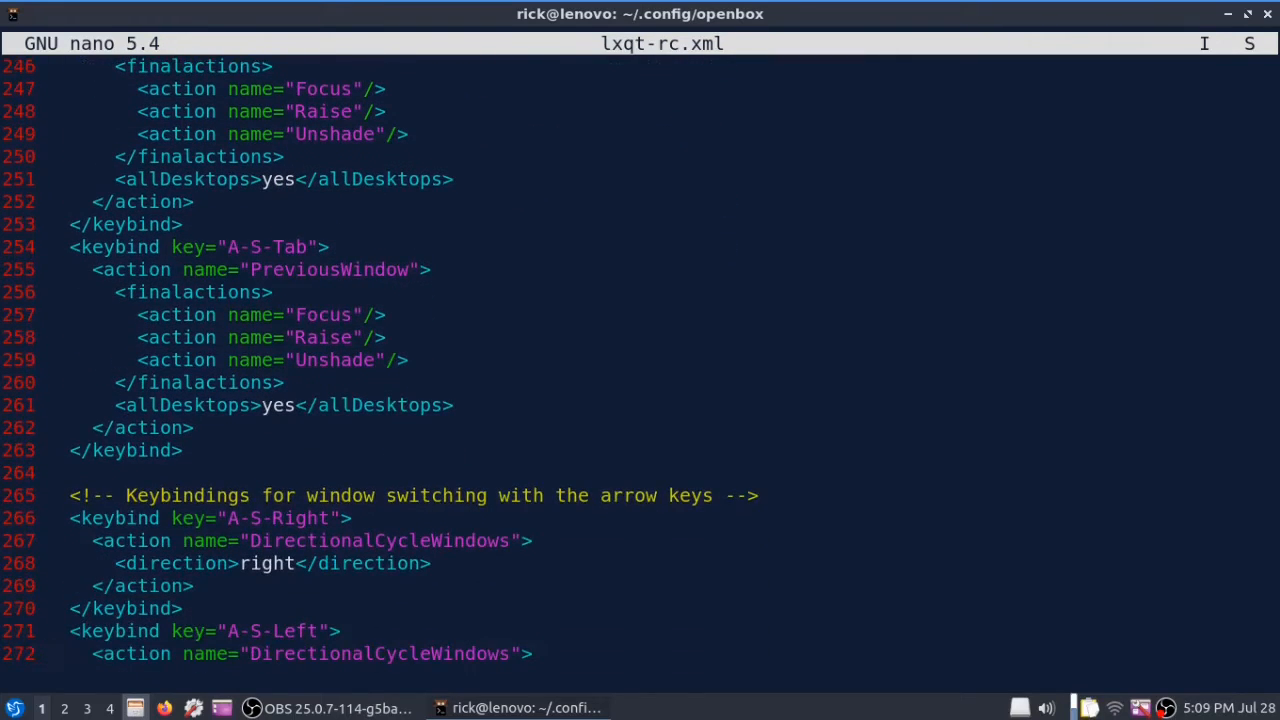
# Step: Examine the fullscreen toggle keybinding and the custom keybindings that launch firefox, kitty, LibreOffice Writer and pcmanfm-qt
pyautogui.press('Down')
pyautogui.press('Down')
pyautogui.press('Down')
pyautogui.press('Down')
pyautogui.press('Down')
pyautogui.press('Down')
pyautogui.press('Down')
pyautogui.press('Down')
pyautogui.press('Down')
pyautogui.press('Down')
pyautogui.press('Down')
pyautogui.press('Down')
pyautogui.press('Down')
pyautogui.press('Down')
pyautogui.press('Down')
pyautogui.press('Down')
pyautogui.press('Down')
pyautogui.press('Down')
pyautogui.press('Down')
pyautogui.press('Down')
pyautogui.press('Down')
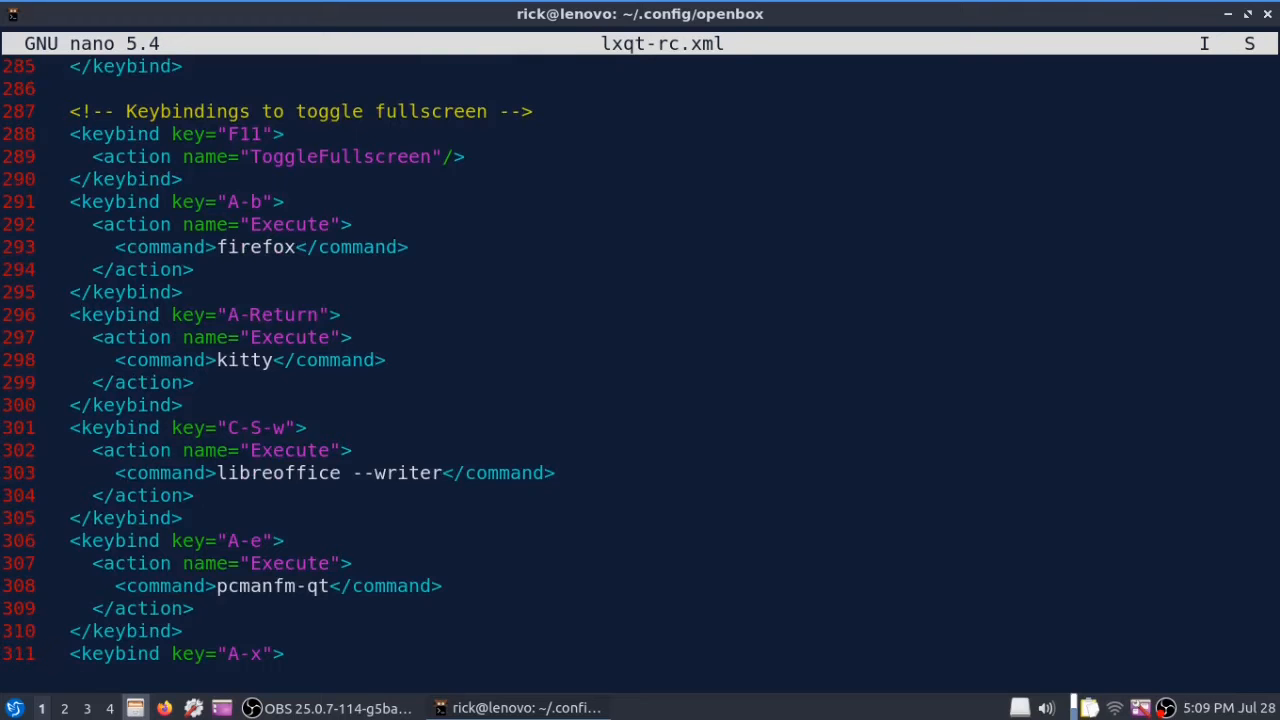
# Step: Examine the last program keybindings, including the A-x keybind, down to the start of the mouse section
pyautogui.press('Down')
pyautogui.press('Down')
pyautogui.press('Down')
pyautogui.press('Down')
pyautogui.press('Down')
pyautogui.press('Down')
pyautogui.press('Down')
pyautogui.press('Down')
pyautogui.press('Down')
pyautogui.press('Down')
pyautogui.press('Down')
pyautogui.press('Down')
pyautogui.press('Down')
pyautogui.press('Down')
pyautogui.press('Down')
pyautogui.press('Down')
pyautogui.press('Down')
pyautogui.press('Down')
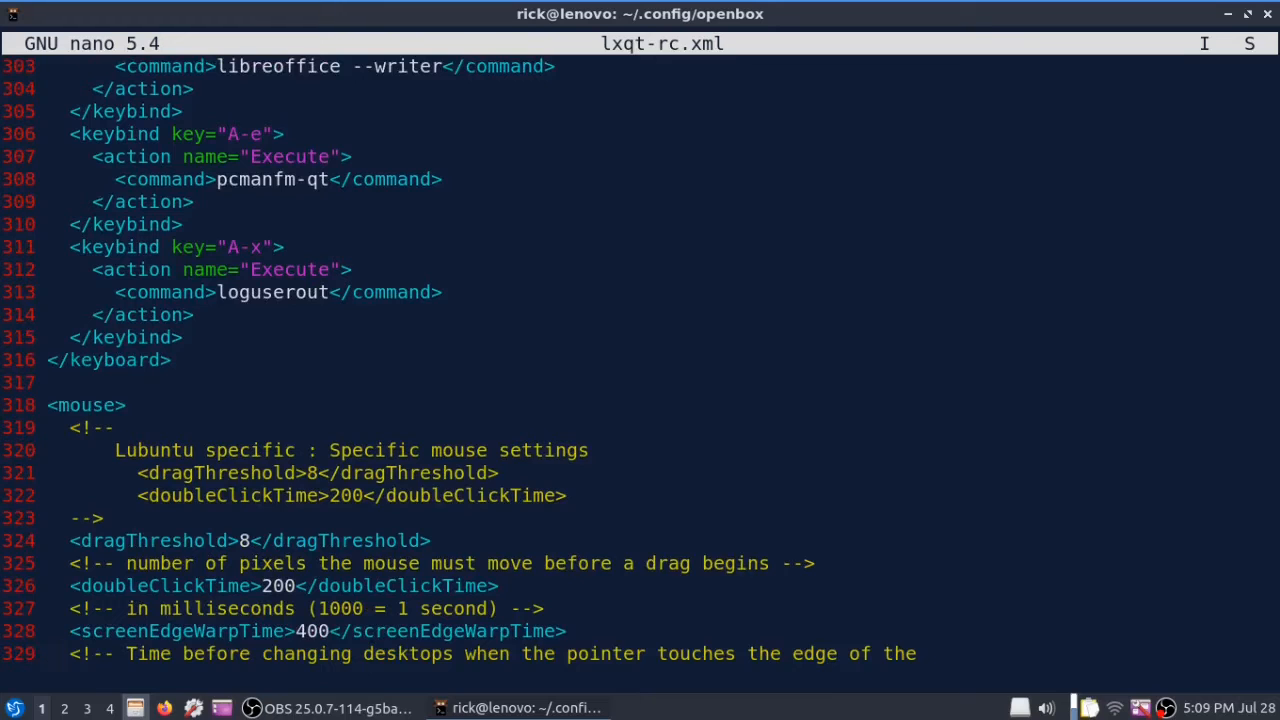
# Step: Insert the comment line "<!-- Keybidings for programs -->" between the F11 fullscreen keybind and the A-b keybind
pyautogui.press('Up')
pyautogui.press('Up')
pyautogui.press('Up')
pyautogui.press('Up')
pyautogui.press('Up')
pyautogui.press('Up')
pyautogui.press('Up')
pyautogui.press('Up')
pyautogui.press('Up')
pyautogui.press('Up')
pyautogui.press('Up')
pyautogui.press('Up')
pyautogui.press('Up')
pyautogui.press('Up')
pyautogui.press('Up')
pyautogui.press('Up')
pyautogui.press('Up')
pyautogui.press('Up')
pyautogui.press('Up')
pyautogui.press('Up')
pyautogui.press('Up')
pyautogui.press('Up')
pyautogui.press('Up')
pyautogui.press('Up')
pyautogui.press('Up')
pyautogui.press('Up')
pyautogui.press('Up')
pyautogui.press('Up')
pyautogui.press('Up')
pyautogui.press('Up')
pyautogui.press('Up')
pyautogui.press('Up')
pyautogui.press('Up')
pyautogui.press('Up')
pyautogui.press('Up')
pyautogui.press('Up')
pyautogui.press('Up')
pyautogui.press('Up')
pyautogui.press('Up')
pyautogui.press('Up')
pyautogui.press('Up')
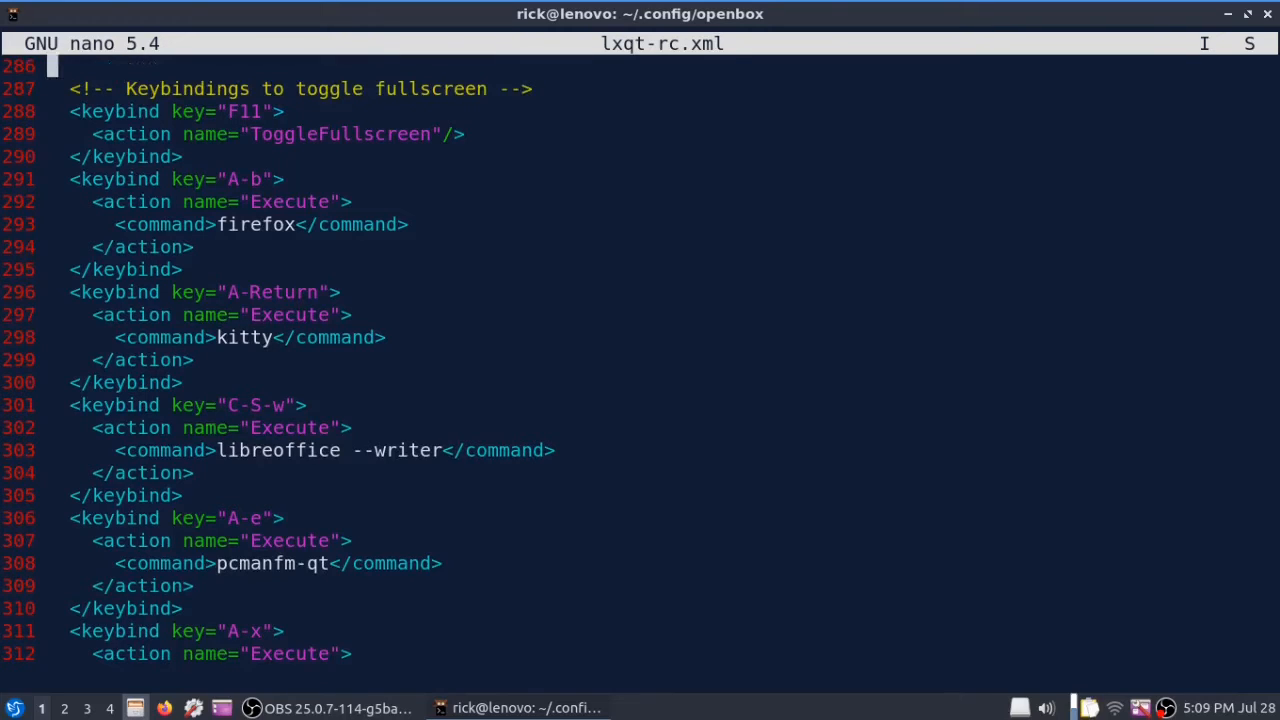
pyautogui.press('Down')
pyautogui.press('Down')
pyautogui.press('Down')
pyautogui.press('Down')
pyautogui.press('Down')
pyautogui.press('Down')
pyautogui.press('Down')
pyautogui.press('Up')
pyautogui.press('Up')
pyautogui.press('Up')
pyautogui.press('End')
pyautogui.press('Return')
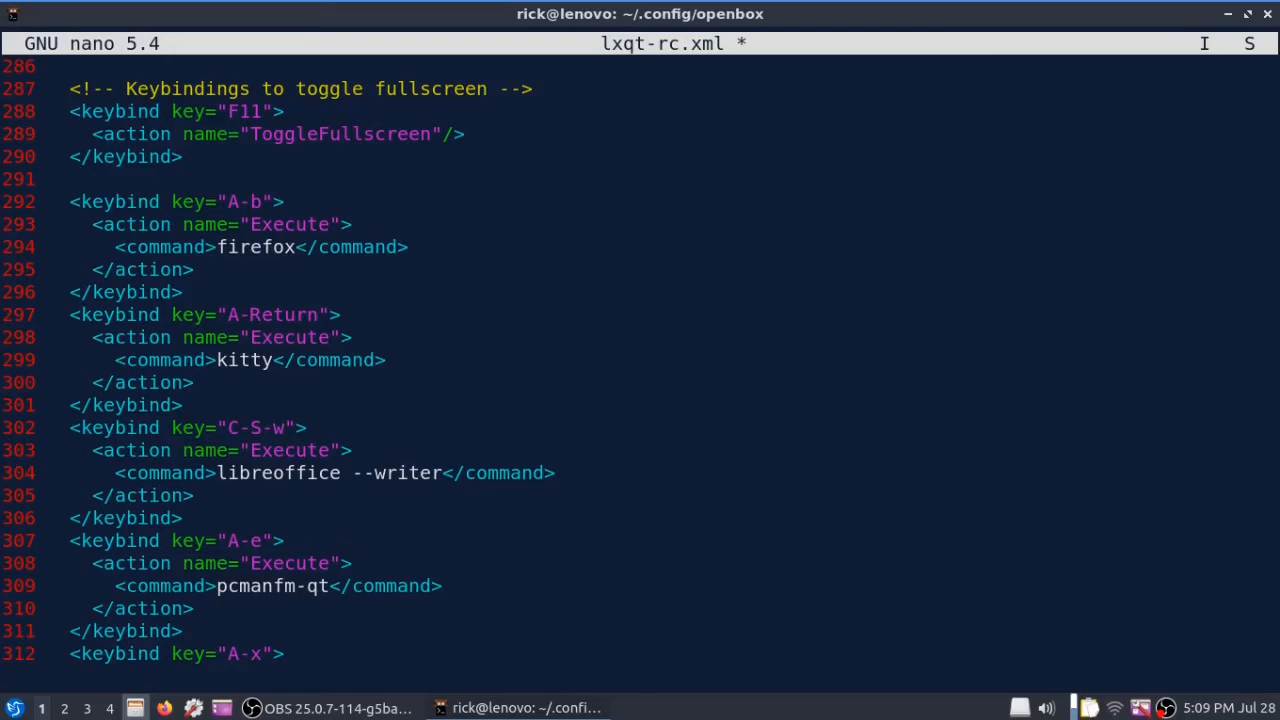
pyautogui.write('<!-- ')
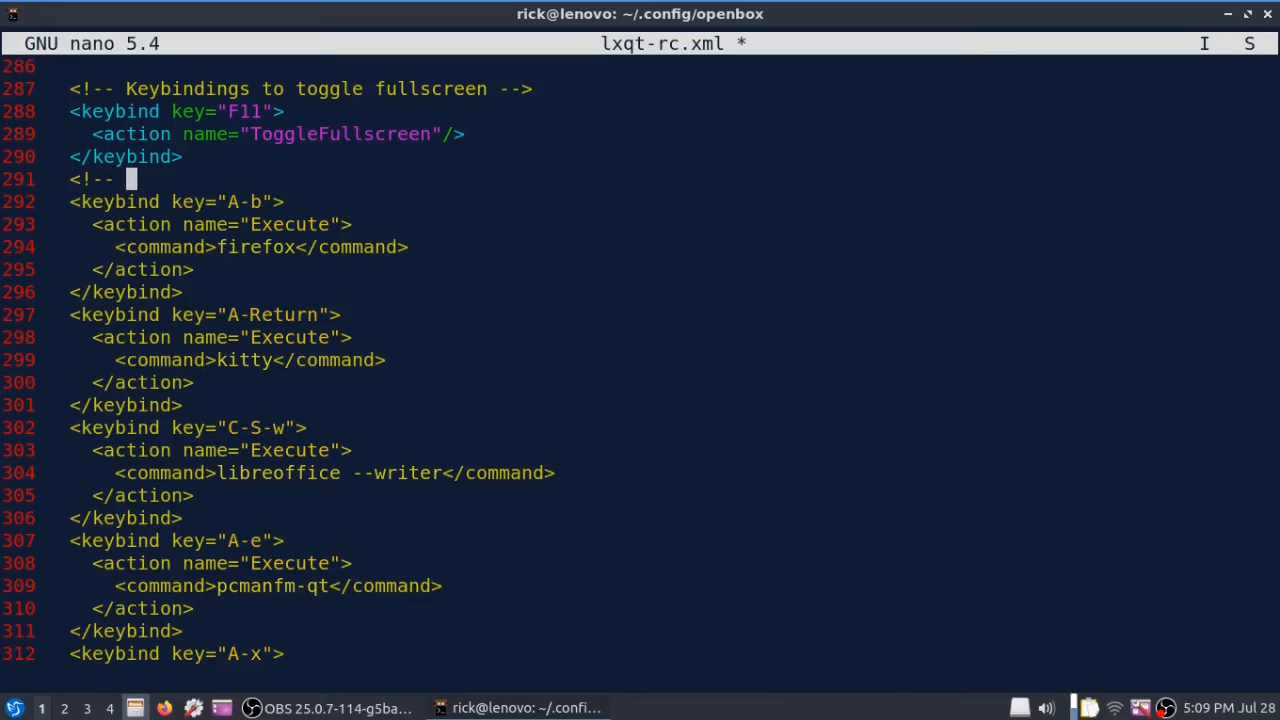
pyautogui.write('Keybi')
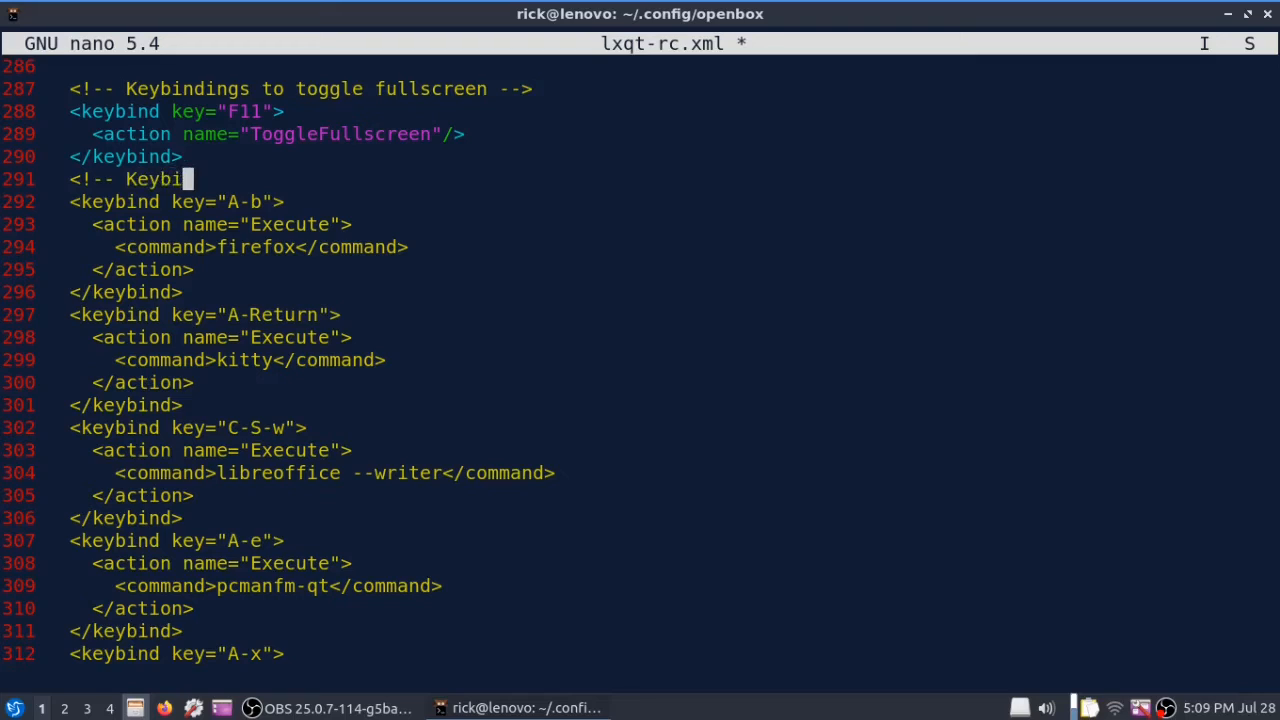
pyautogui.write('dings for ')
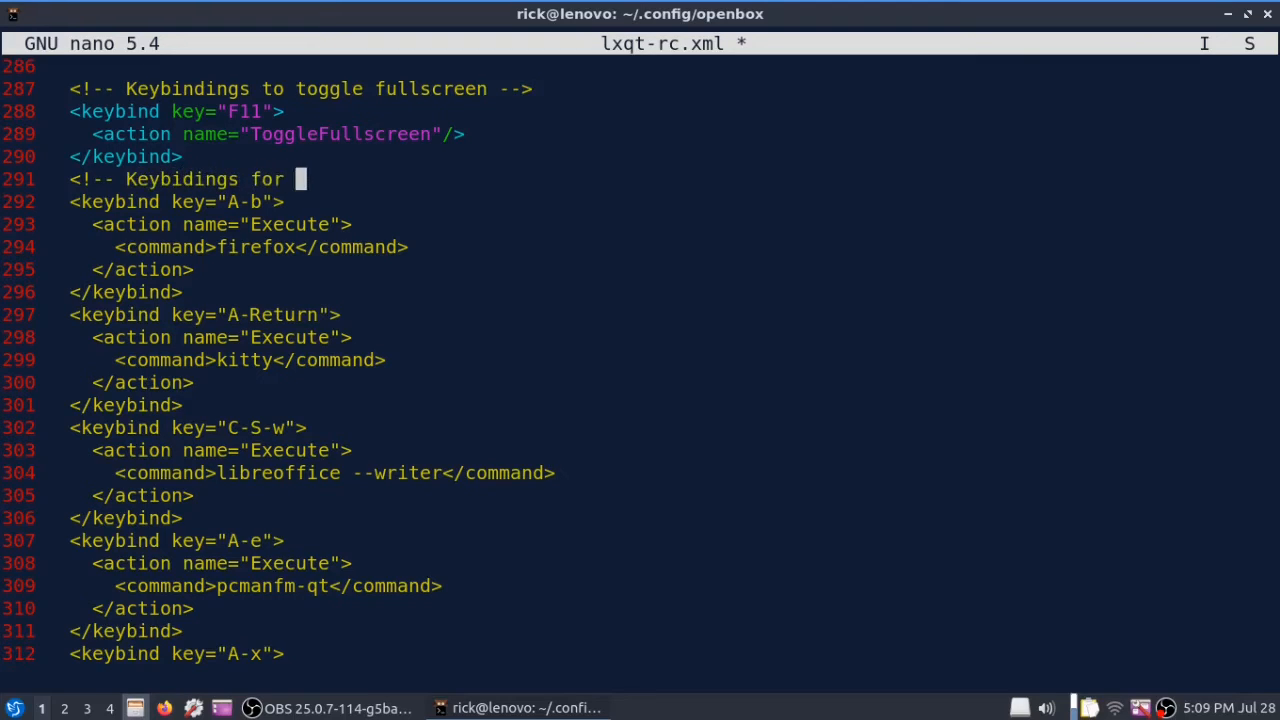
pyautogui.write('progrm')
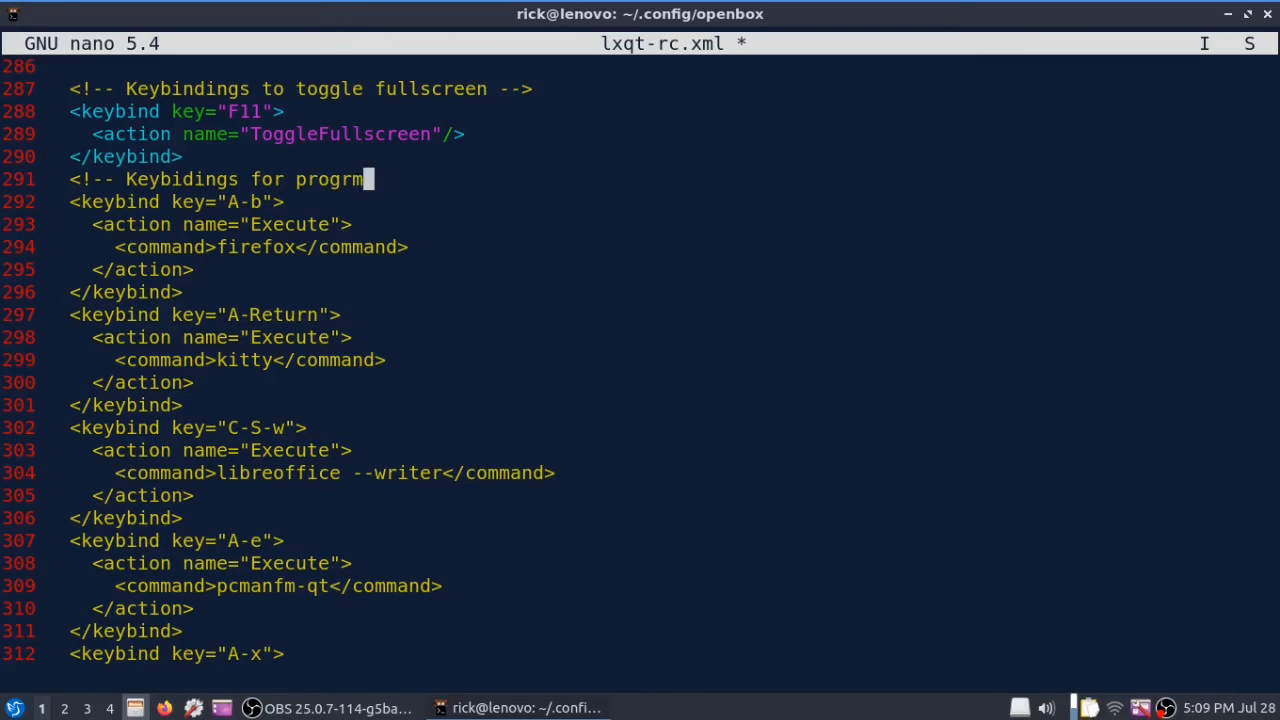
pyautogui.press('BackSpace')
pyautogui.write('ams --')
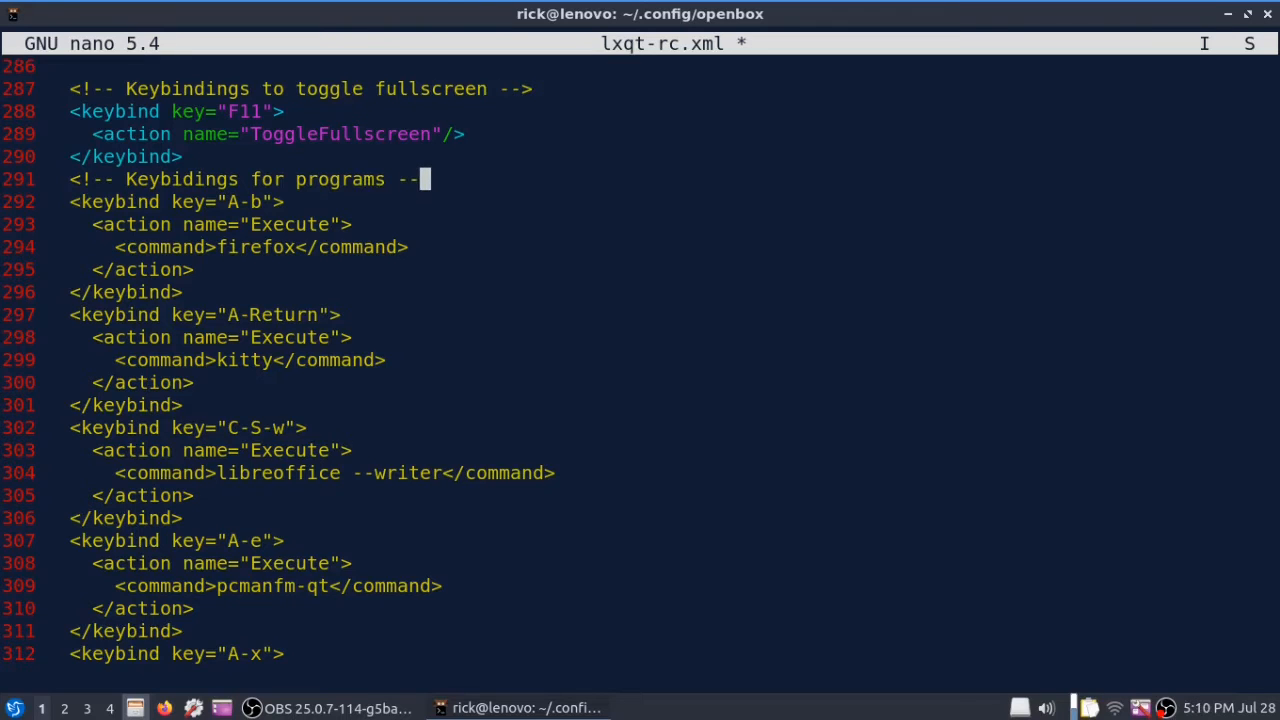
pyautogui.write('>')
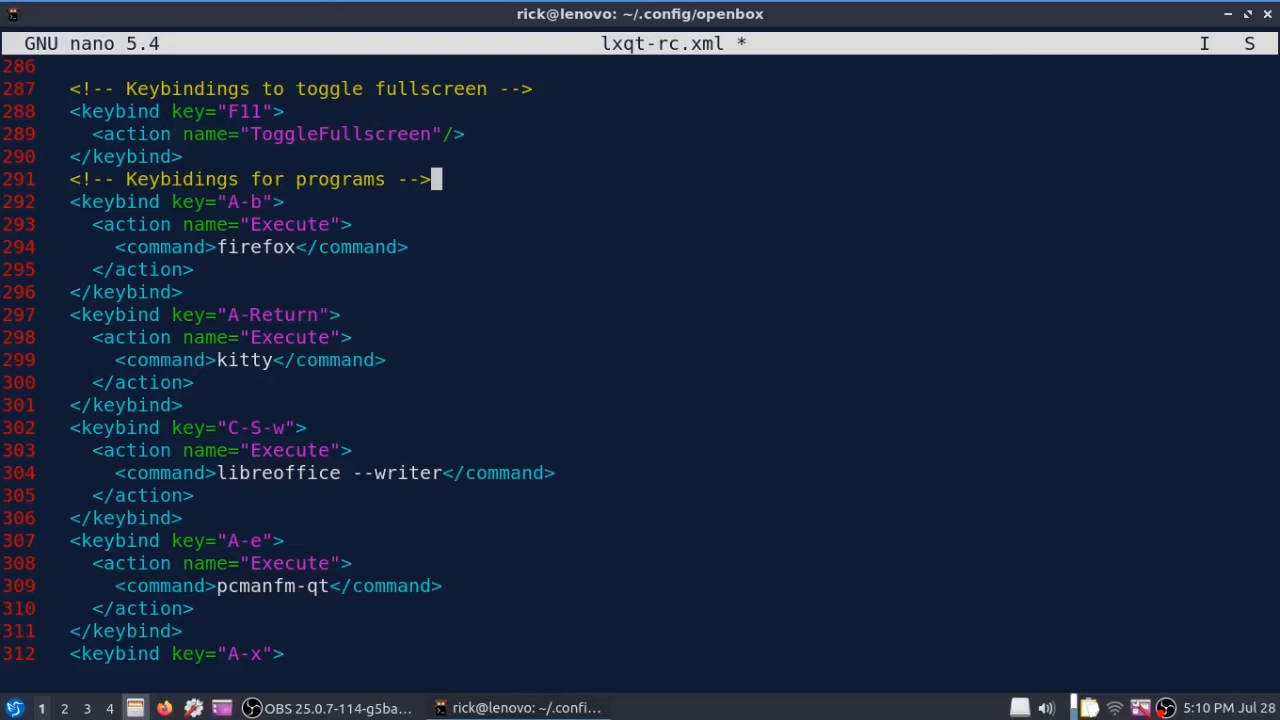
# Step: Change the command executed by the A-x keybind to "kitty -e loguserout"
pyautogui.press('Down')
pyautogui.press('Down')
pyautogui.press('Down')
pyautogui.press('Down')
pyautogui.press('Down')
pyautogui.press('Down')
pyautogui.press('Down')
pyautogui.press('Down')
pyautogui.press('Down')
pyautogui.press('Down')
pyautogui.press('Down')
pyautogui.press('Down')
pyautogui.press('Down')
pyautogui.press('Down')
pyautogui.press('Down')
pyautogui.press('Down')
pyautogui.press('Down')
pyautogui.press('Down')
pyautogui.press('Down')
pyautogui.press('Down')
pyautogui.press('Down')
pyautogui.press('Down')
pyautogui.press('Down')
pyautogui.press('Down')
pyautogui.press('Down')
pyautogui.press('Down')
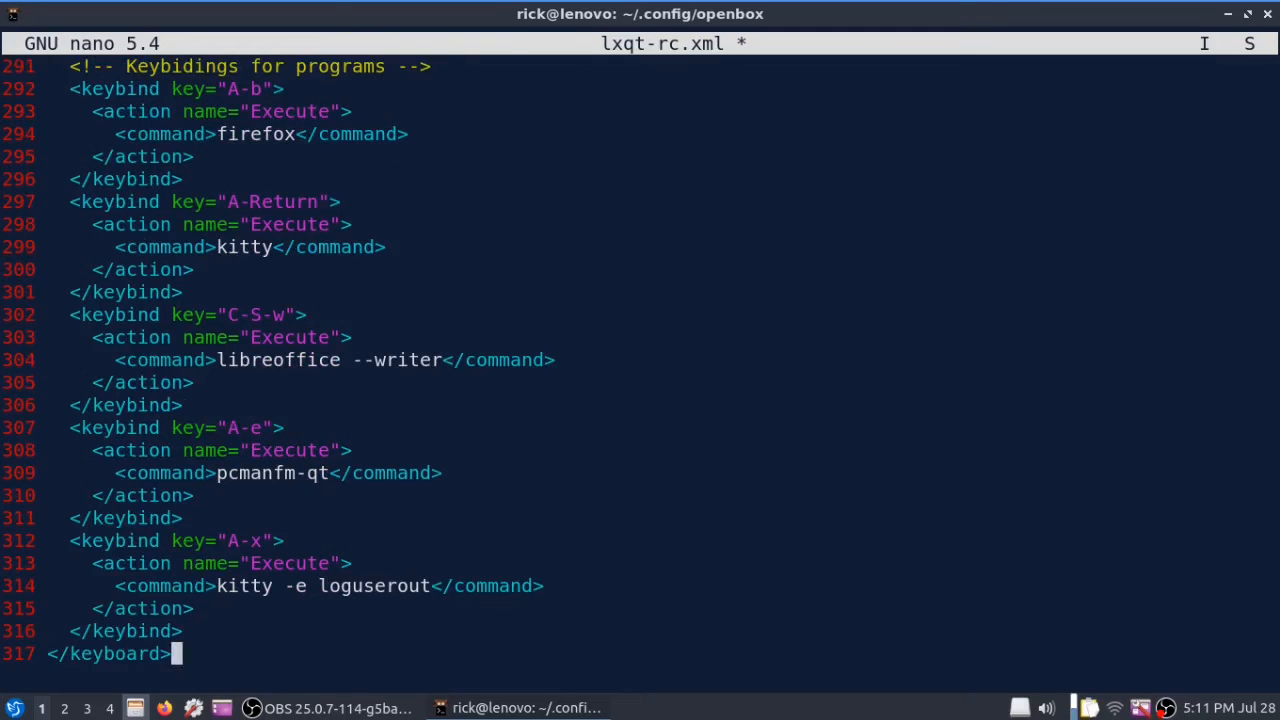
# Step: Review the A-x keybind at the end of the keyboard section, save lxqt-rc.xml, and close nano and the terminal
pyautogui.press('Up')
pyautogui.press('Up')
pyautogui.press('Up')
pyautogui.press('Up')
pyautogui.press('Up')
pyautogui.press('Down')
pyautogui.press('Down')
pyautogui.press('Down')
pyautogui.press('Down')
pyautogui.press('Down')
pyautogui.press('Down')
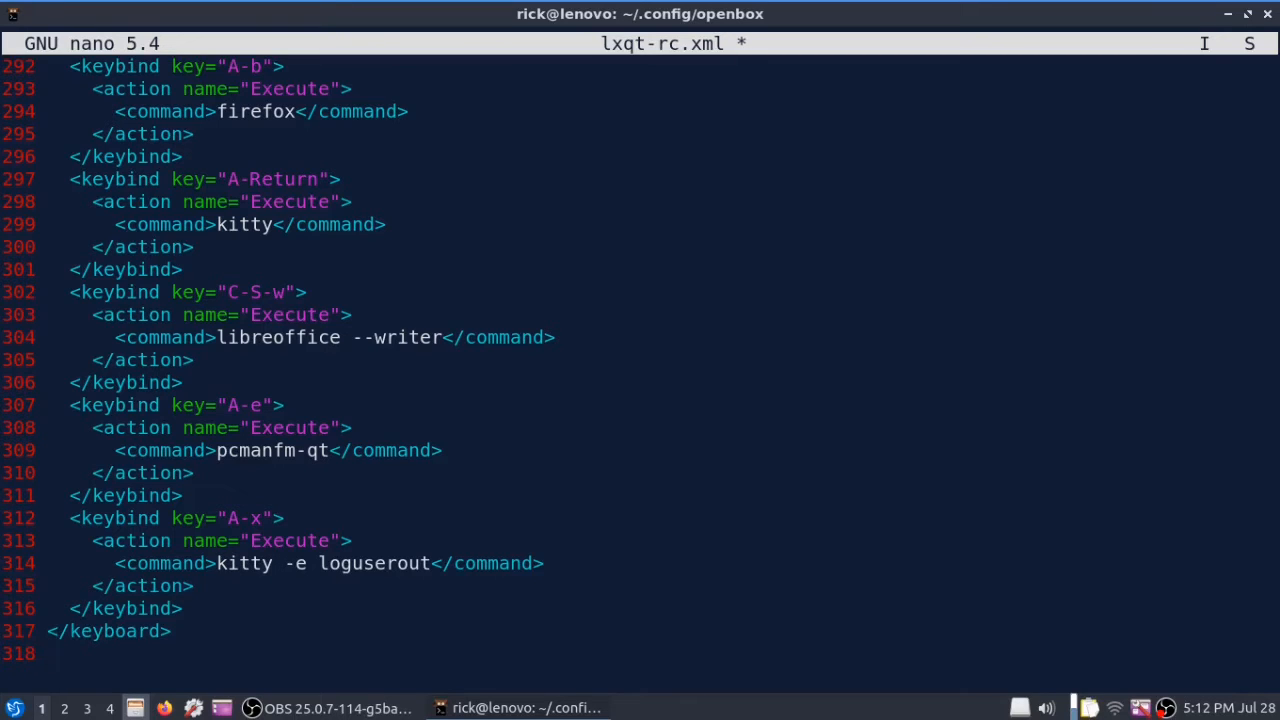
pyautogui.hotkey('ctrl', 's')
pyautogui.hotkey('ctrl', 'x')
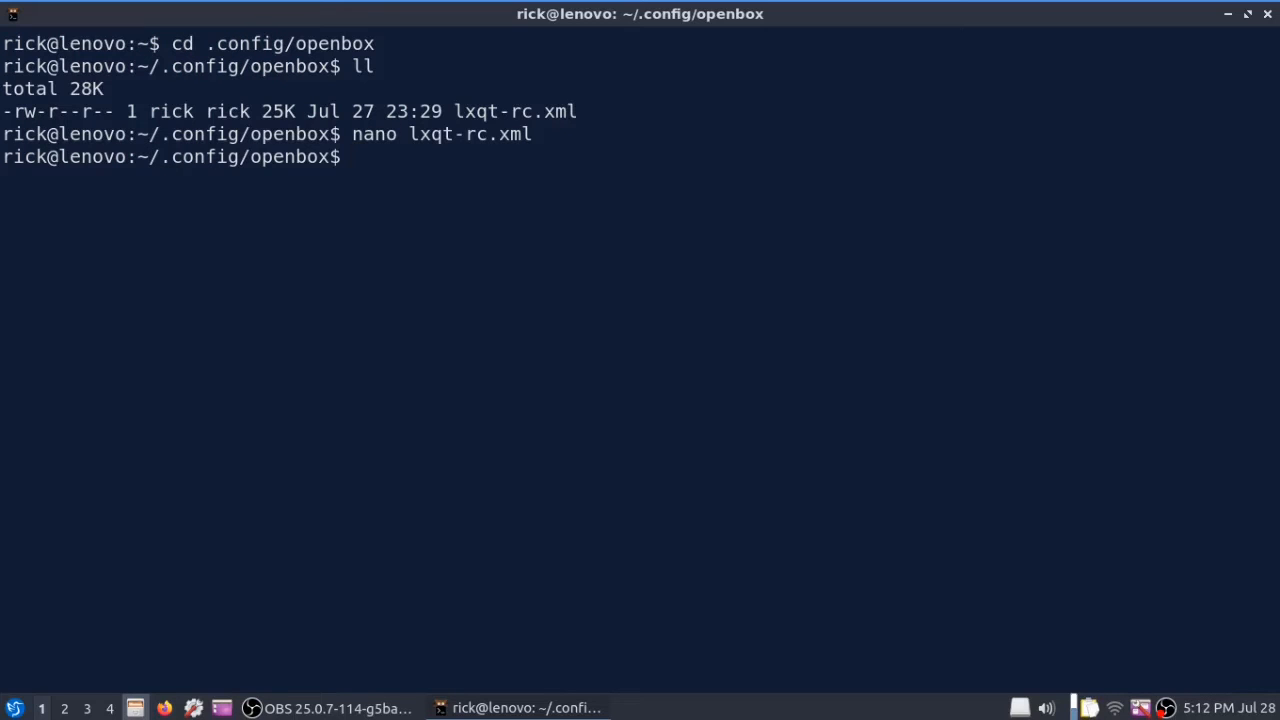
pyautogui.hotkey('ctrl', 'd')
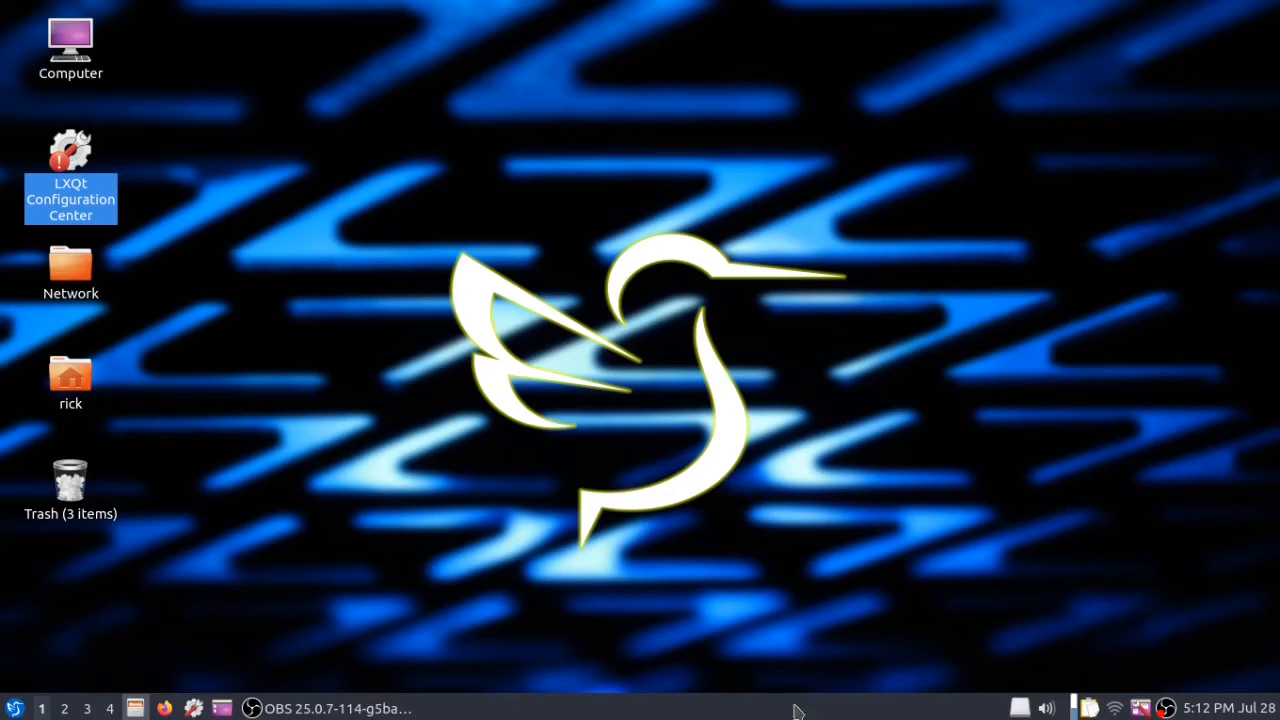
# Step: Open the panel's widget management and find the Sensors plugin among the addable widgets, closing that list without adding anything
pyautogui.moveTo(1073, 708)
pyautogui.rightClick(897, 712)
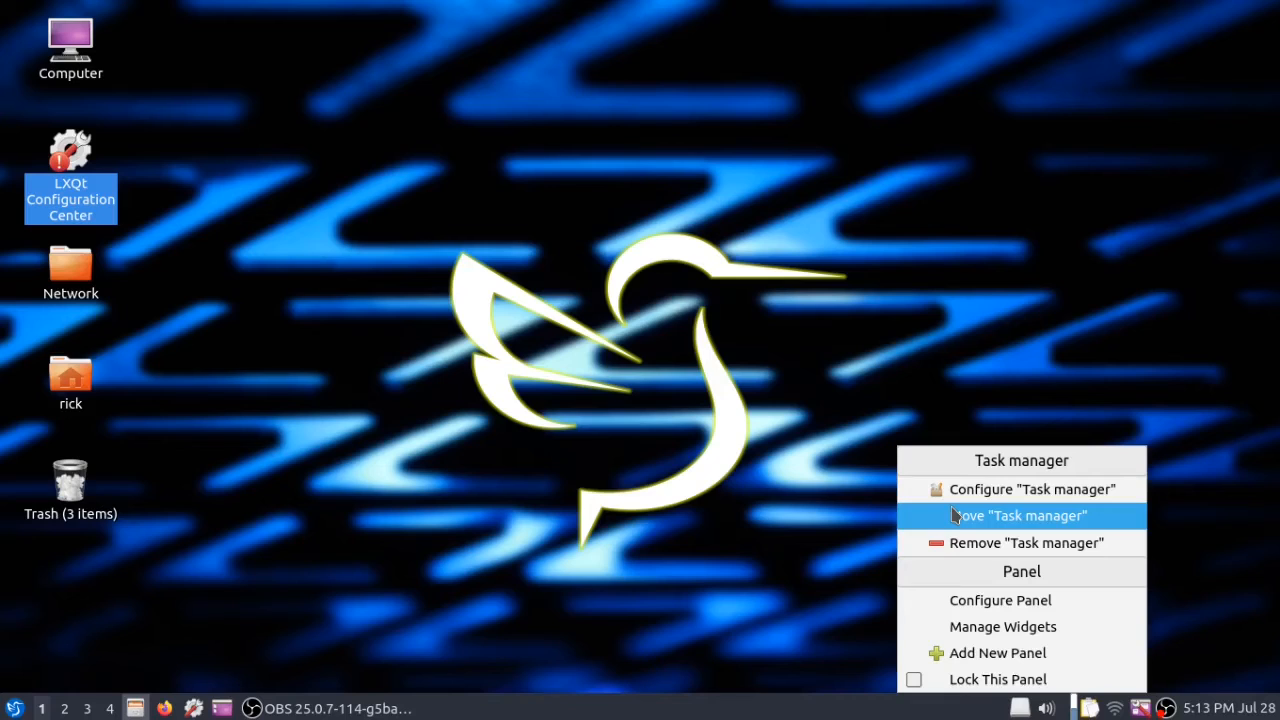
pyautogui.click(955, 630)
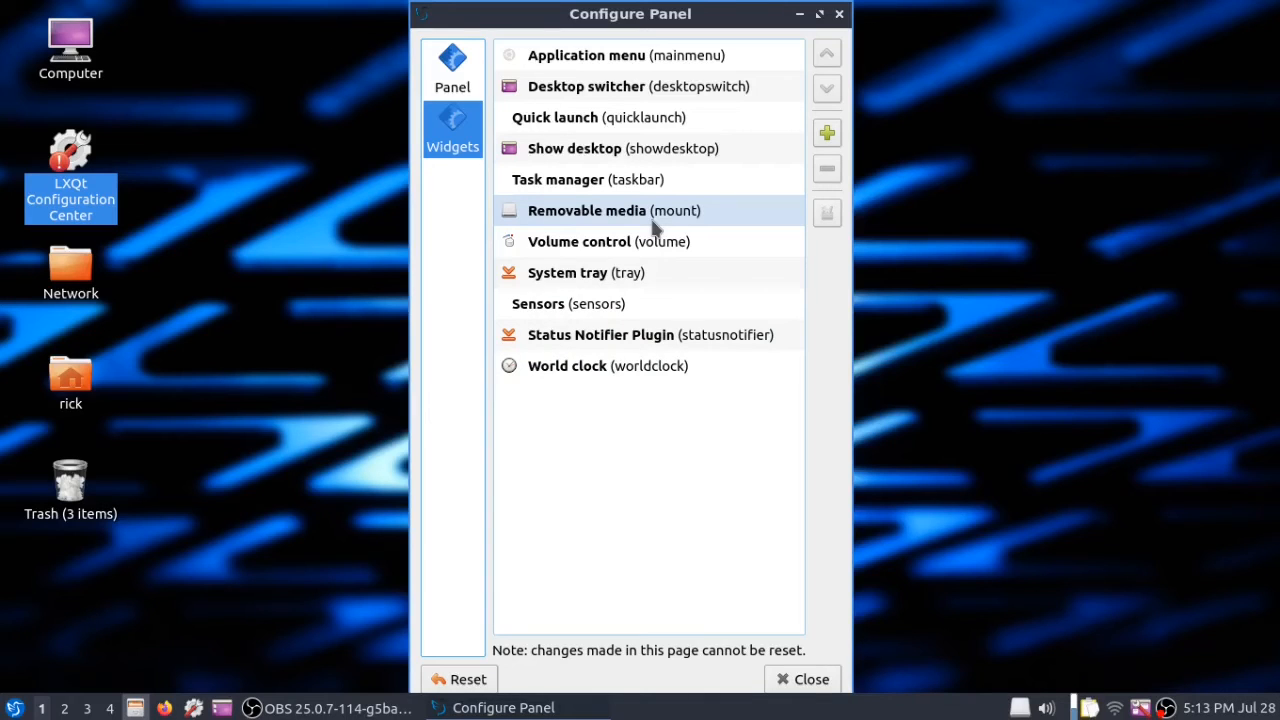
pyautogui.click(827, 136)
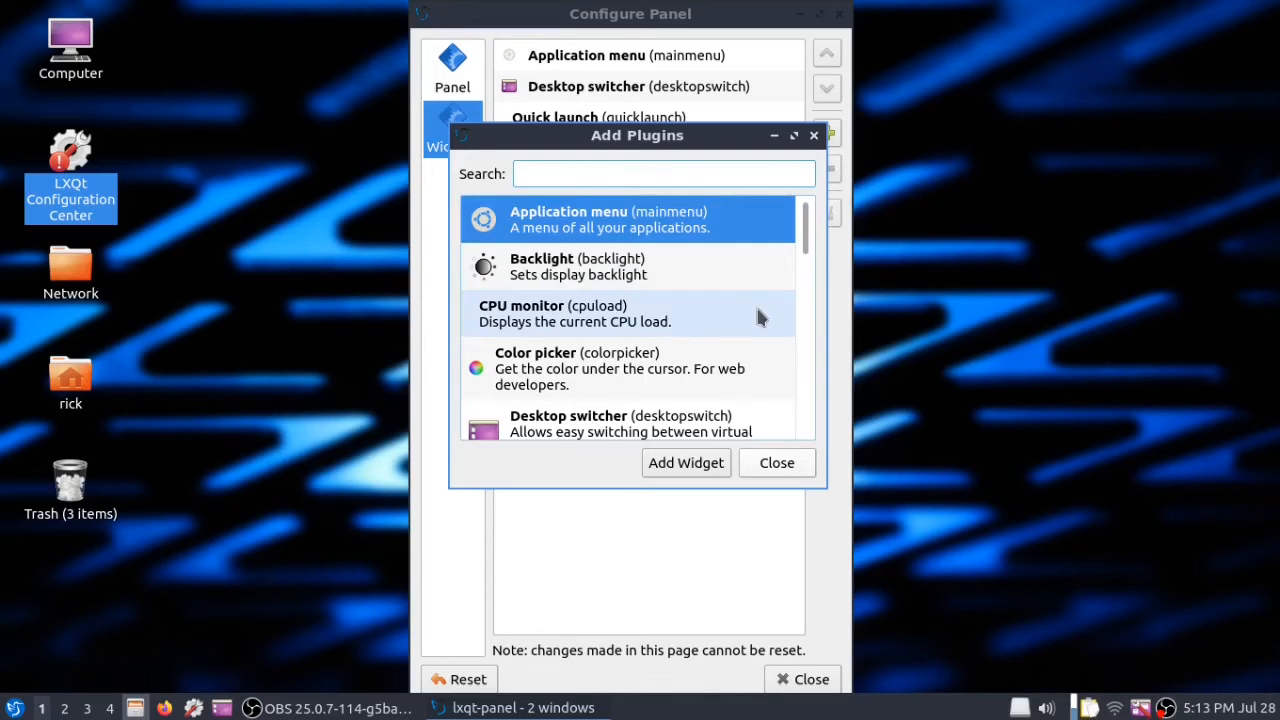
pyautogui.scroll(-3, 757, 313)
pyautogui.scroll(-3, 660, 250)
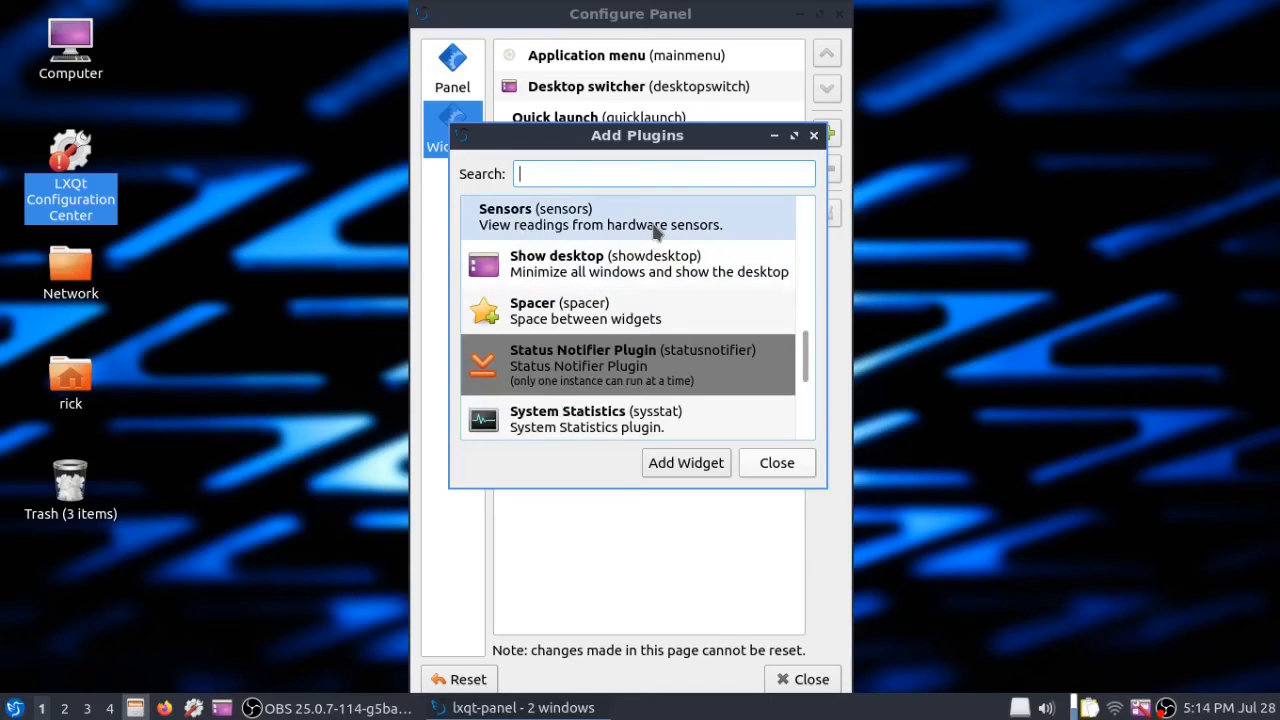
pyautogui.click(657, 229)
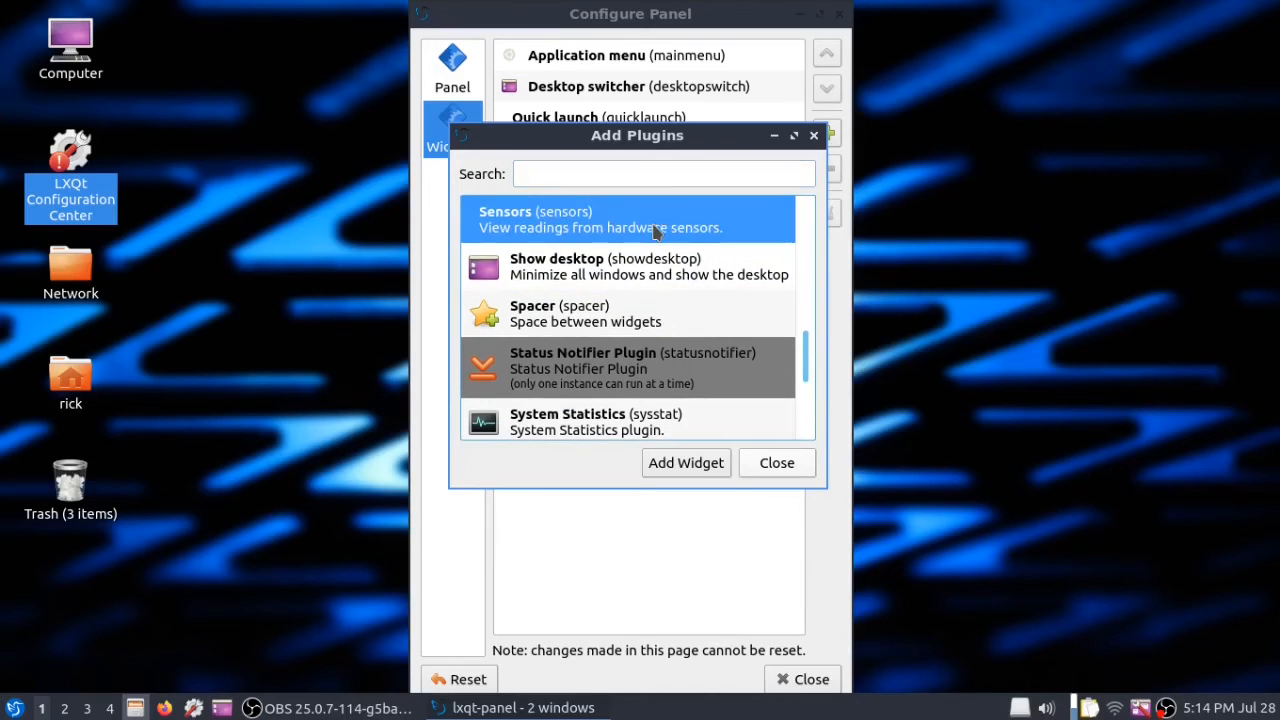
pyautogui.click(753, 465)
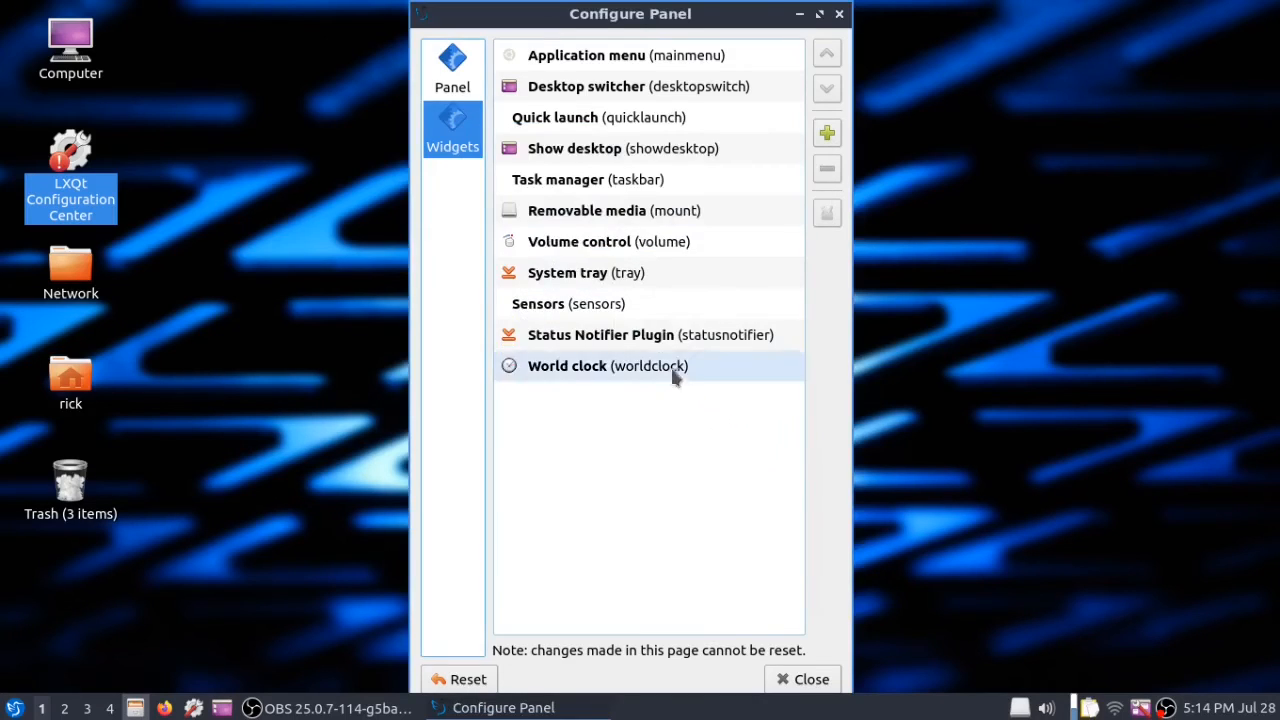
# Step: Move the Sensors widget up three places to just above Removable media and close the panel configuration
pyautogui.click(630, 312)
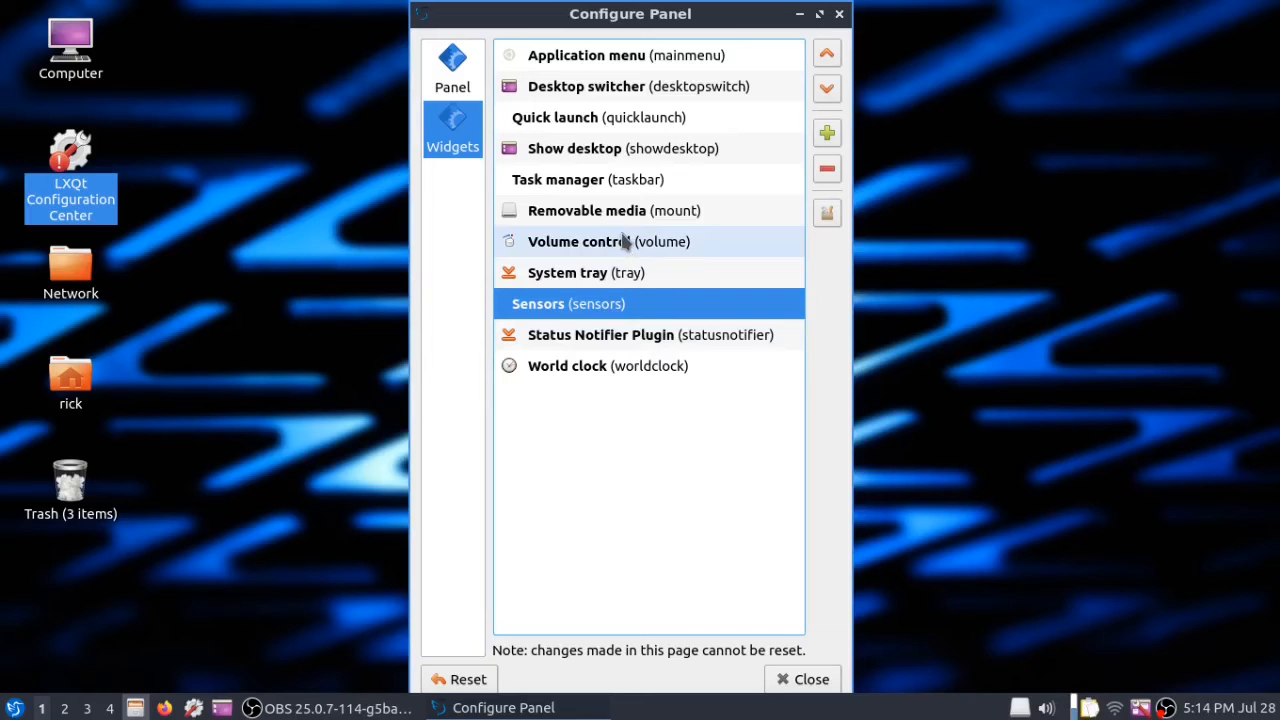
pyautogui.click(827, 56)
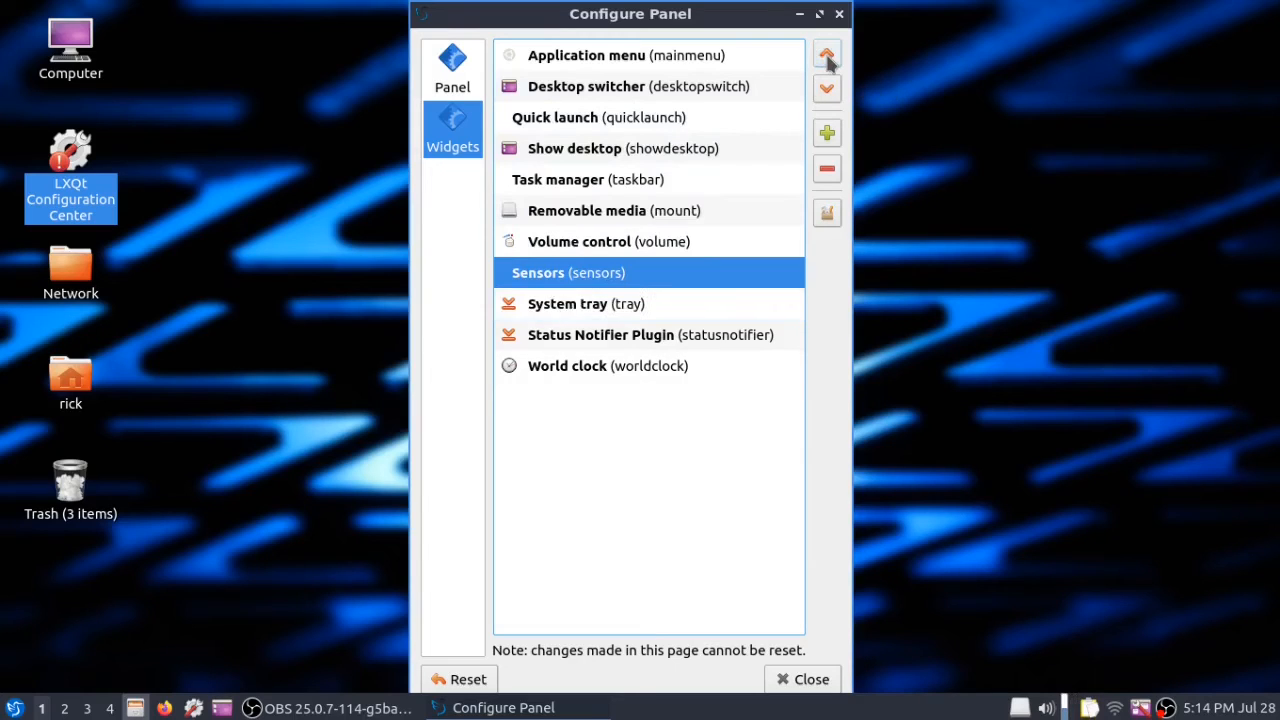
pyautogui.click(827, 56)
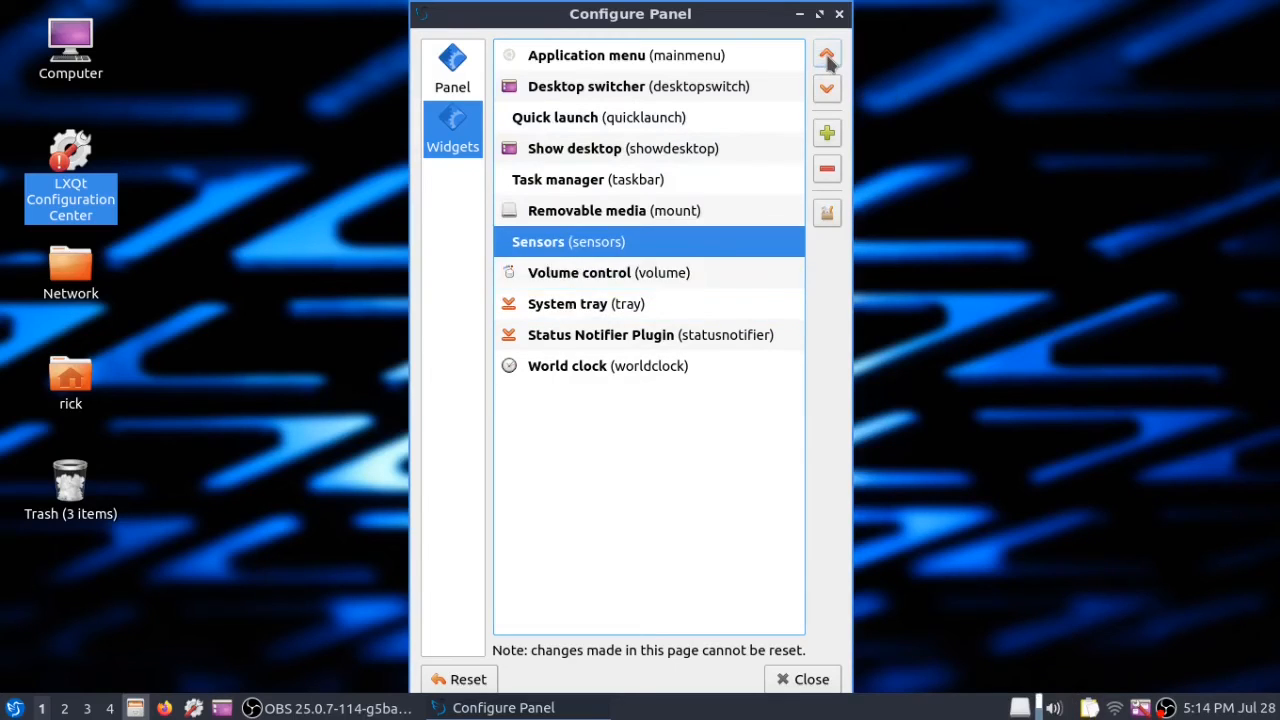
pyautogui.click(827, 56)
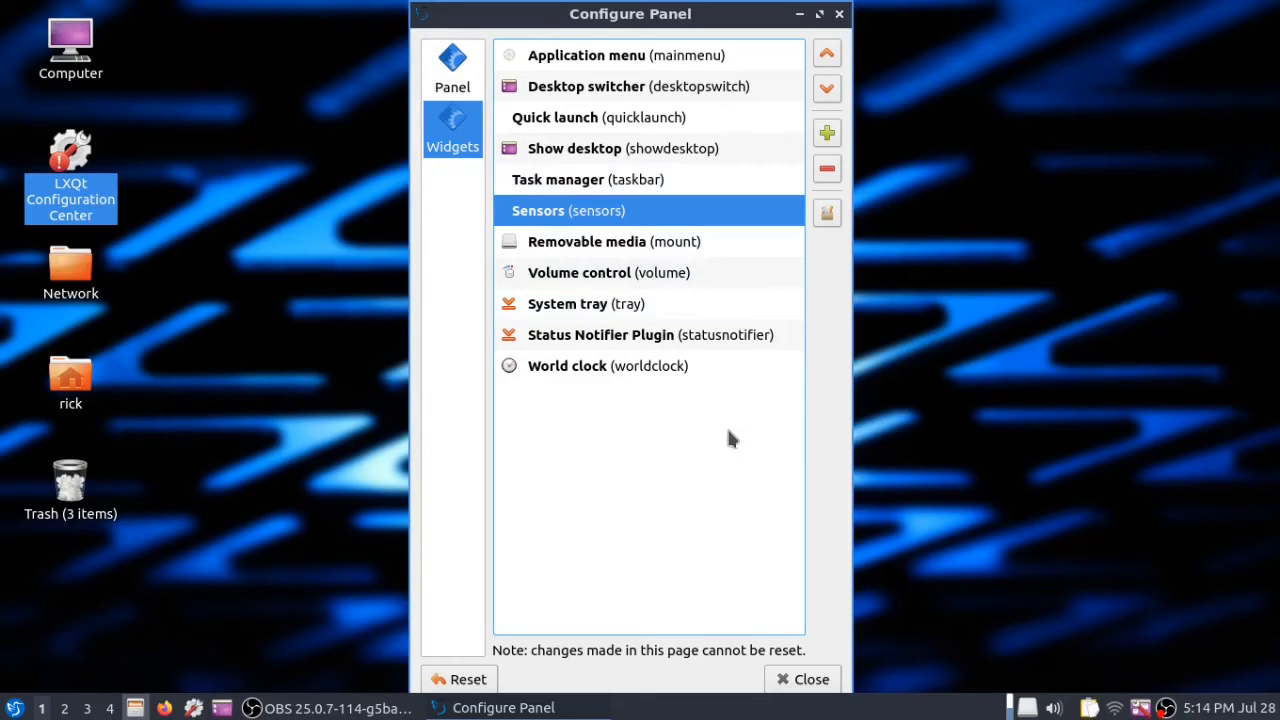
pyautogui.click(826, 135)
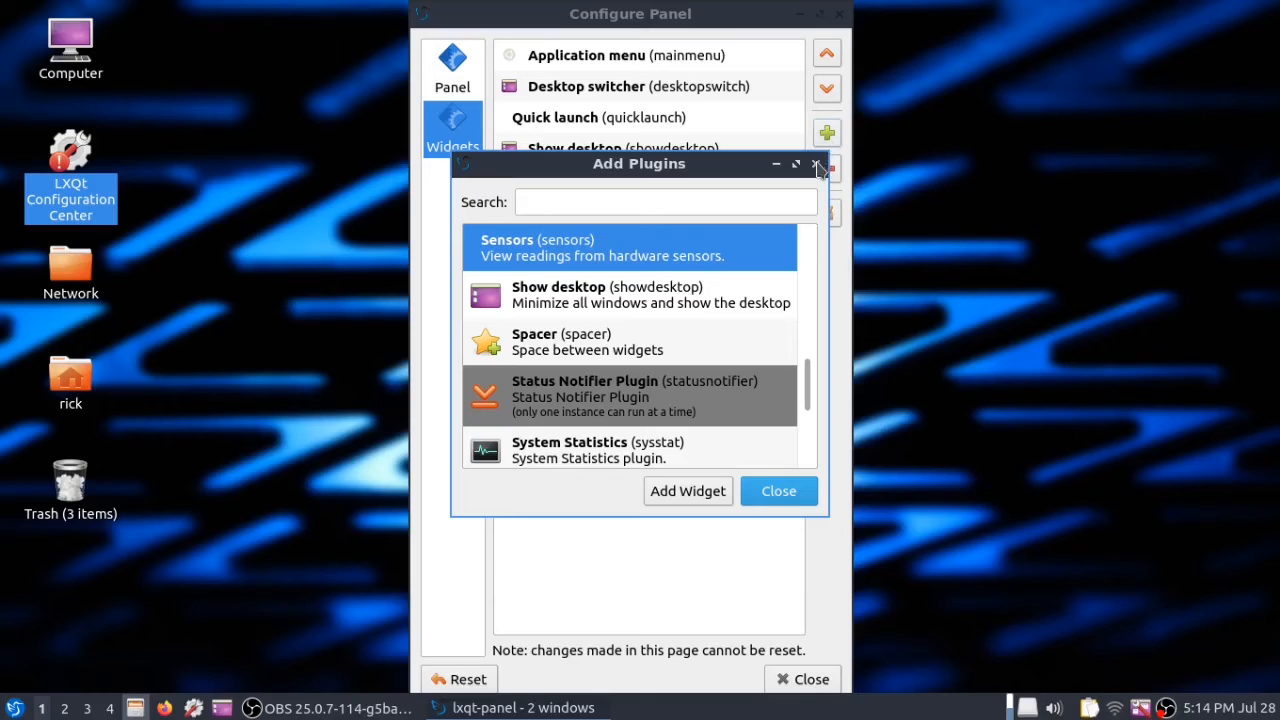
pyautogui.click(816, 165)
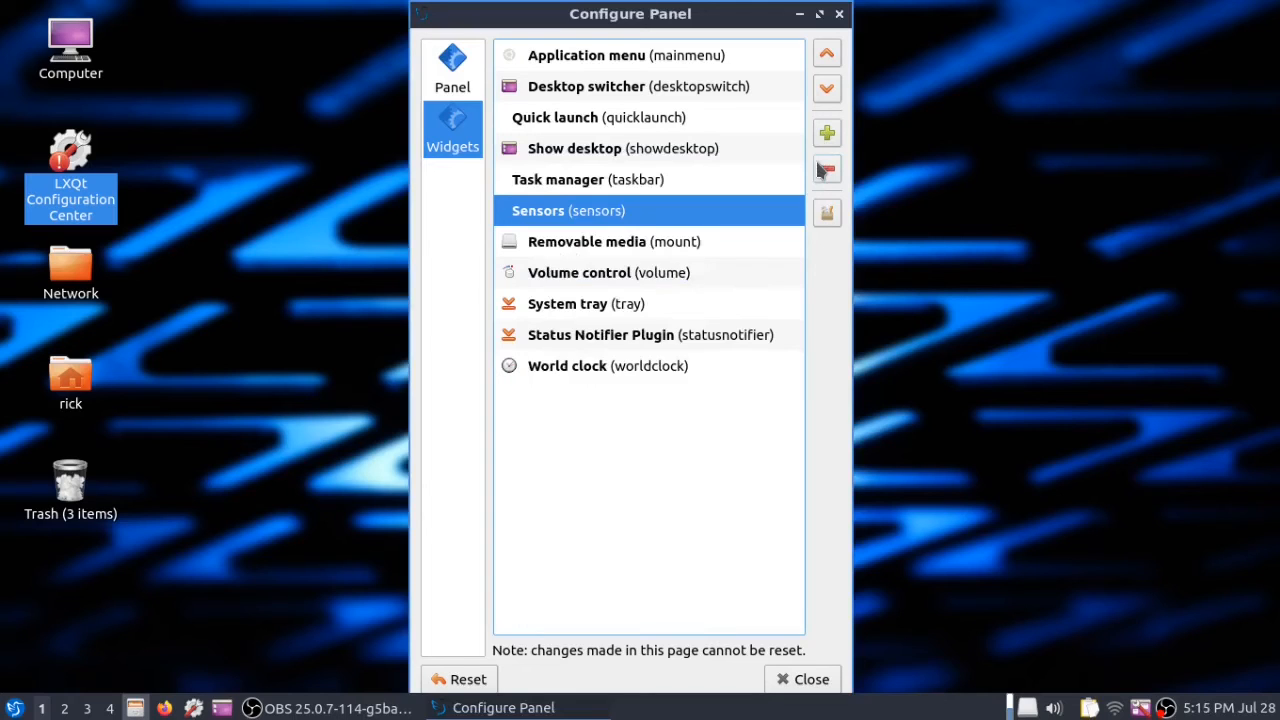
pyautogui.click(790, 680)
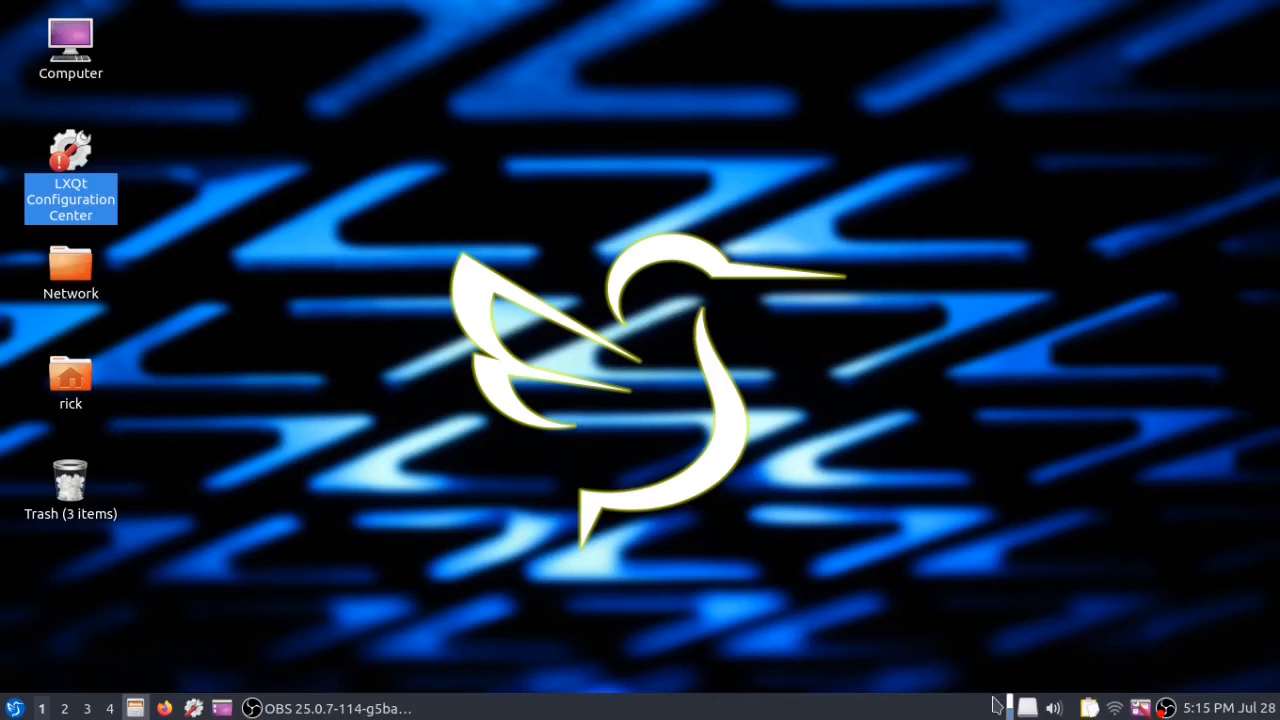
# Step: Set the Sensors widget's temperature scale to Celsius and close its settings
pyautogui.moveTo(1010, 706)
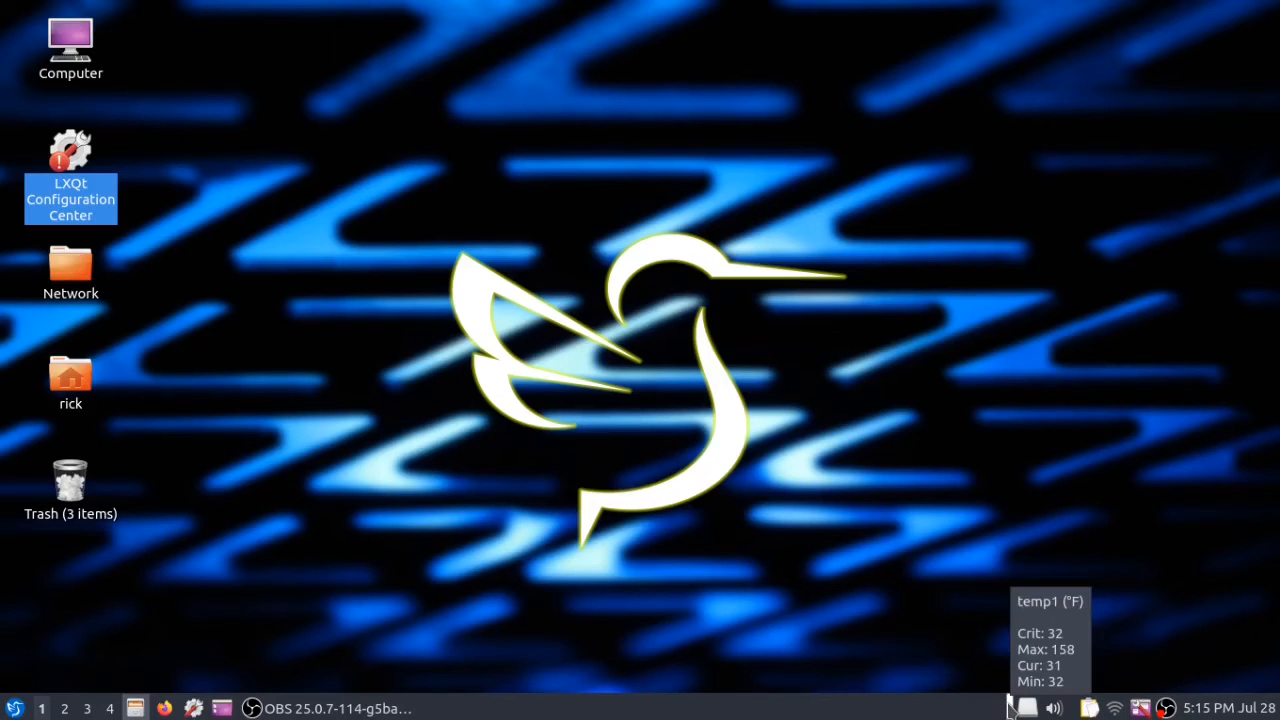
pyautogui.rightClick(1010, 706)
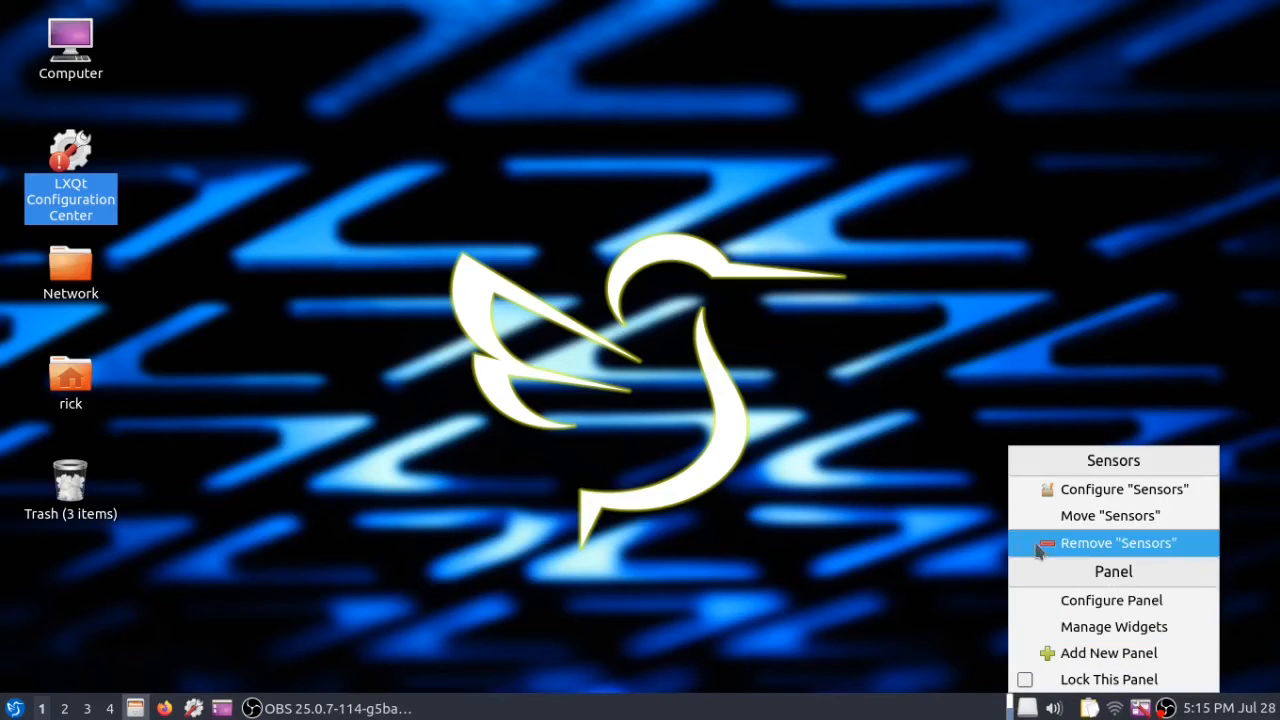
pyautogui.click(1060, 490)
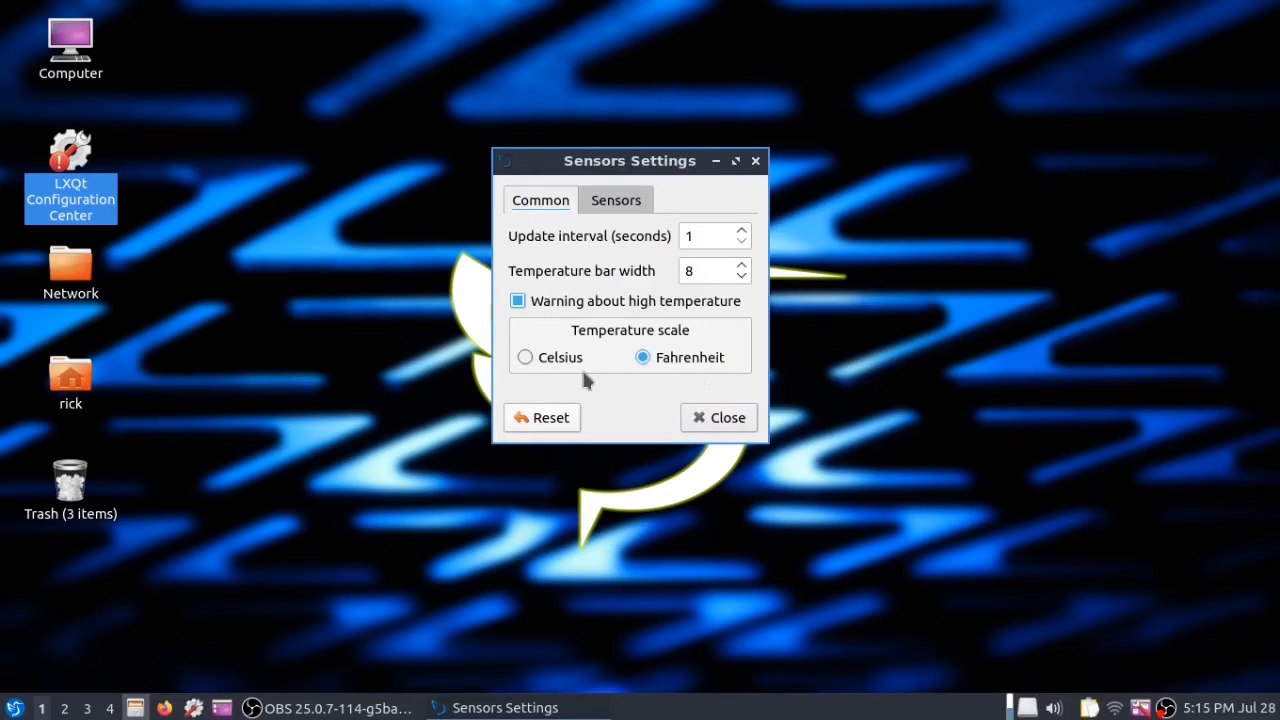
pyautogui.click(530, 360)
pyautogui.click(726, 420)
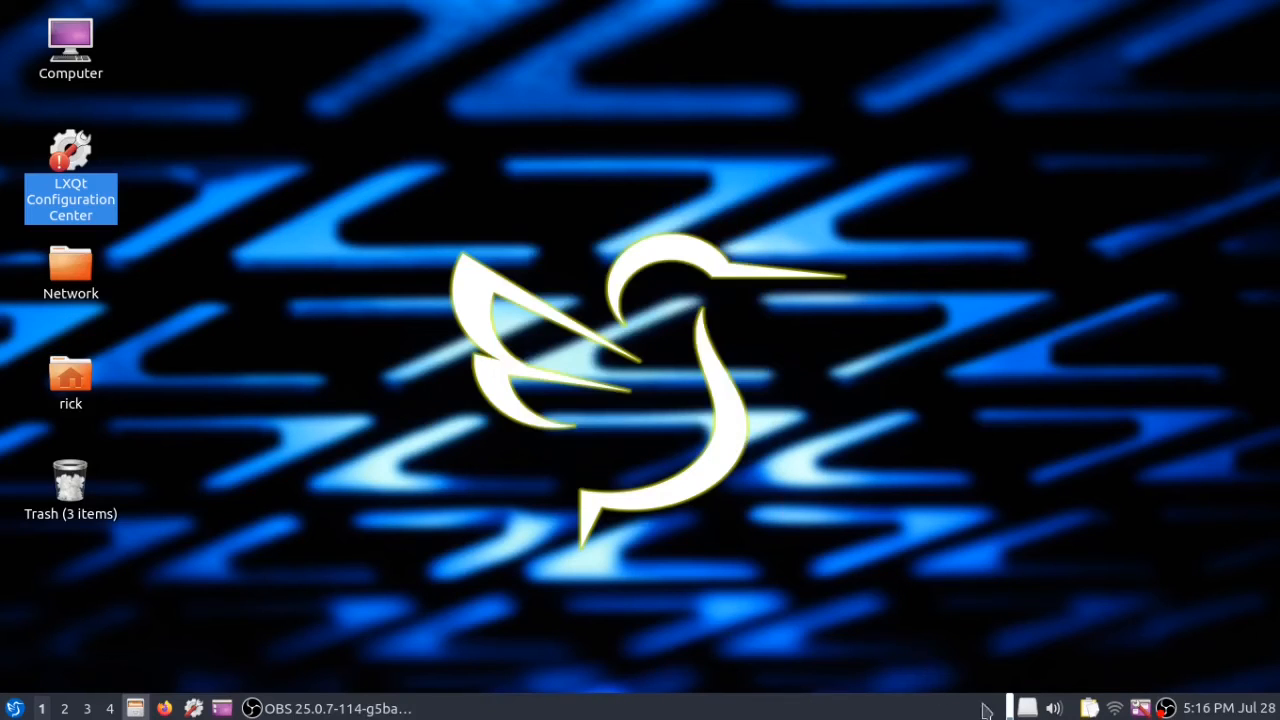
pyautogui.moveTo(1013, 706)
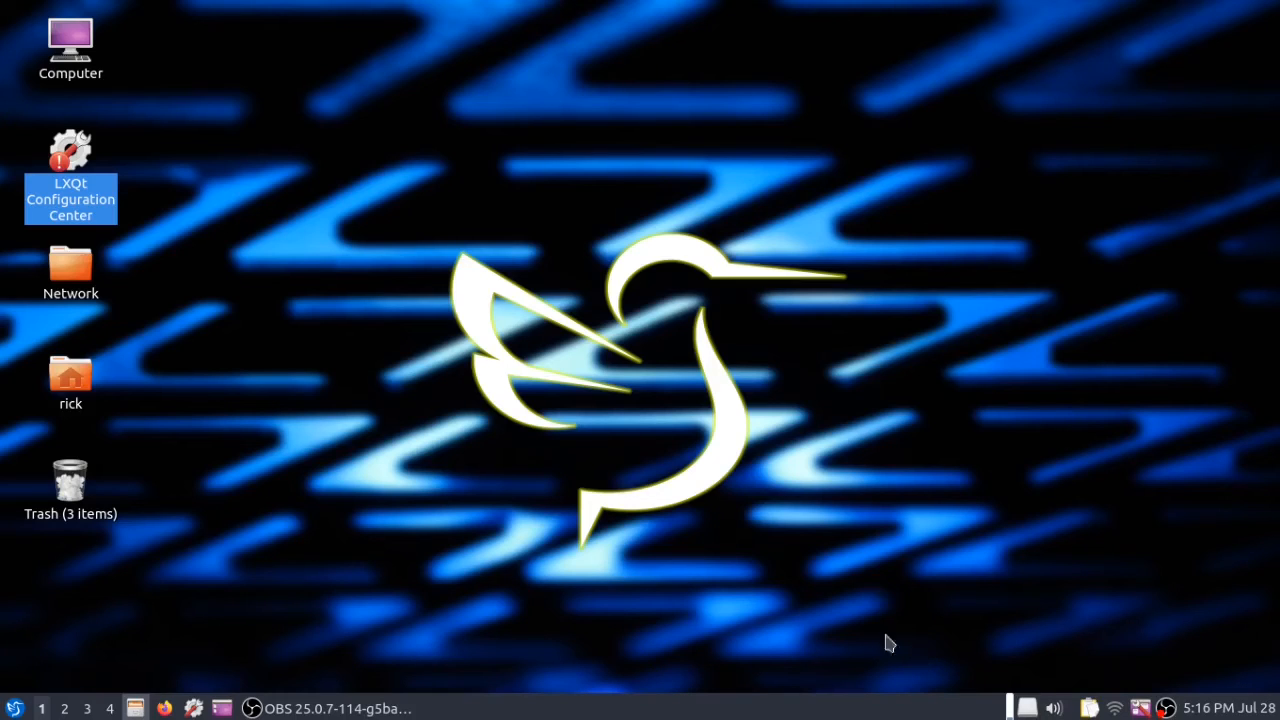
# Step: Open the World clock widget's settings and examine the available time formats without changing the selection
pyautogui.rightClick(1216, 708)
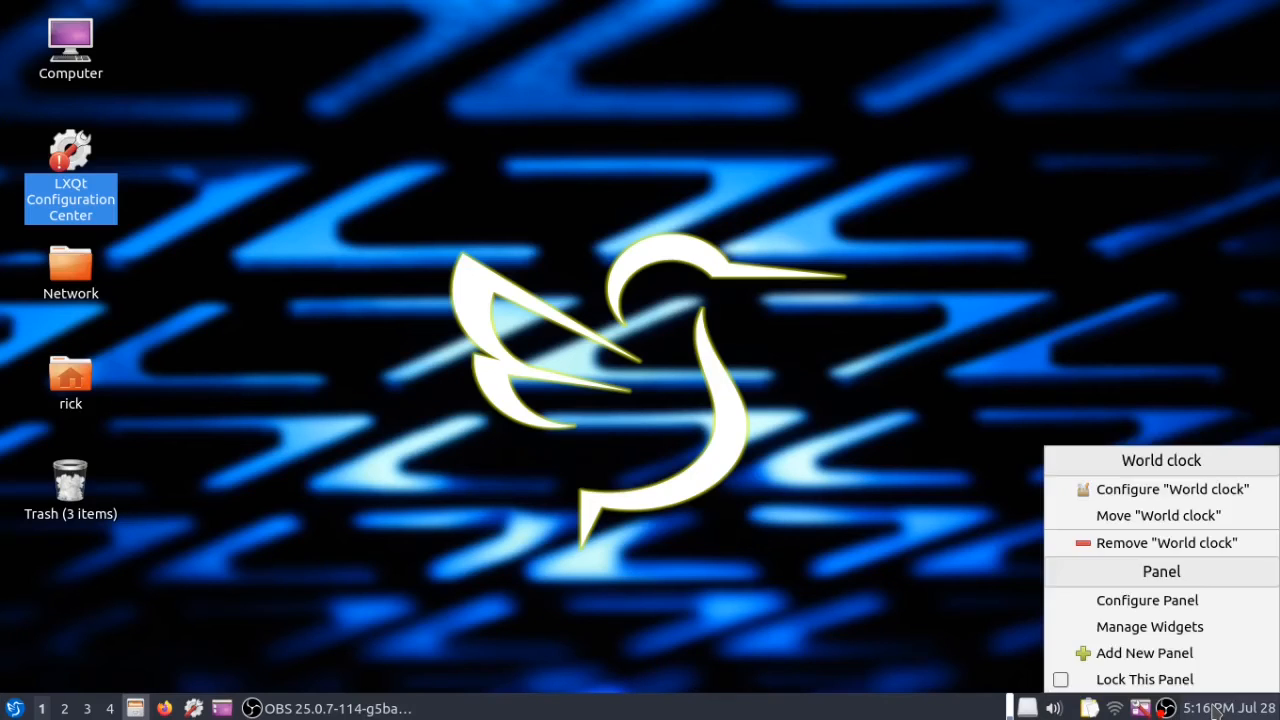
pyautogui.click(1186, 494)
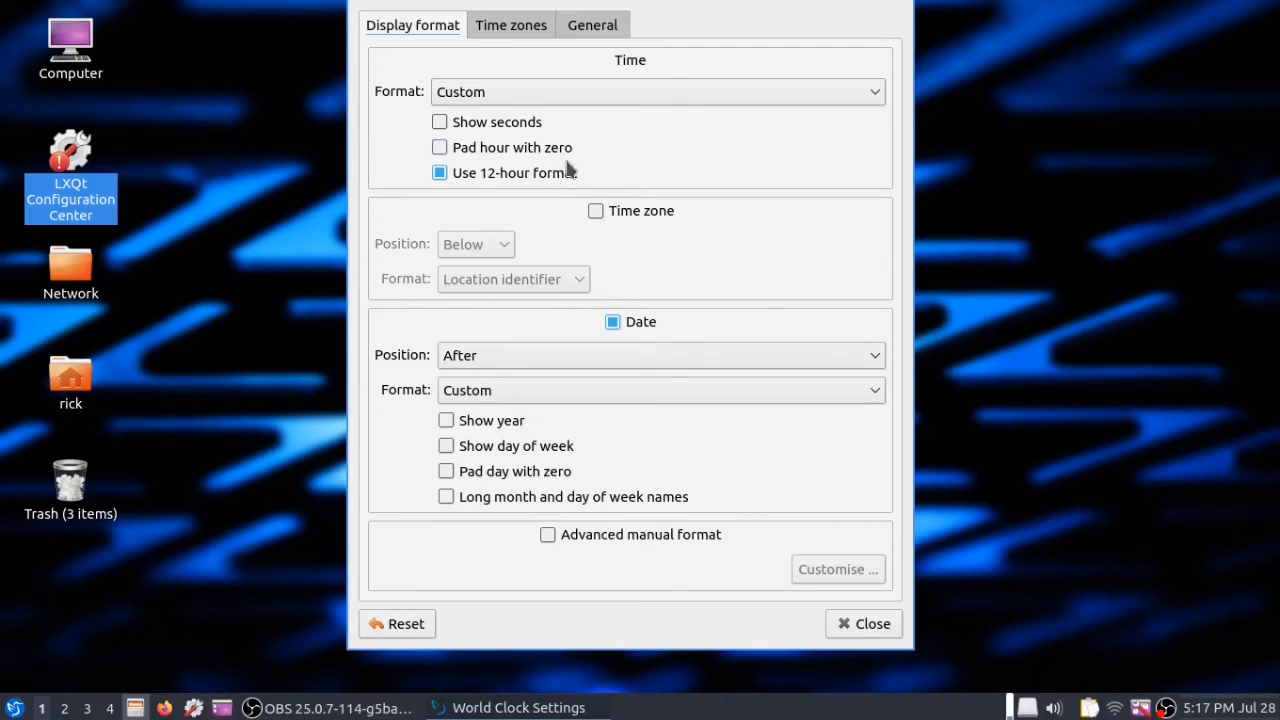
pyautogui.click(872, 100)
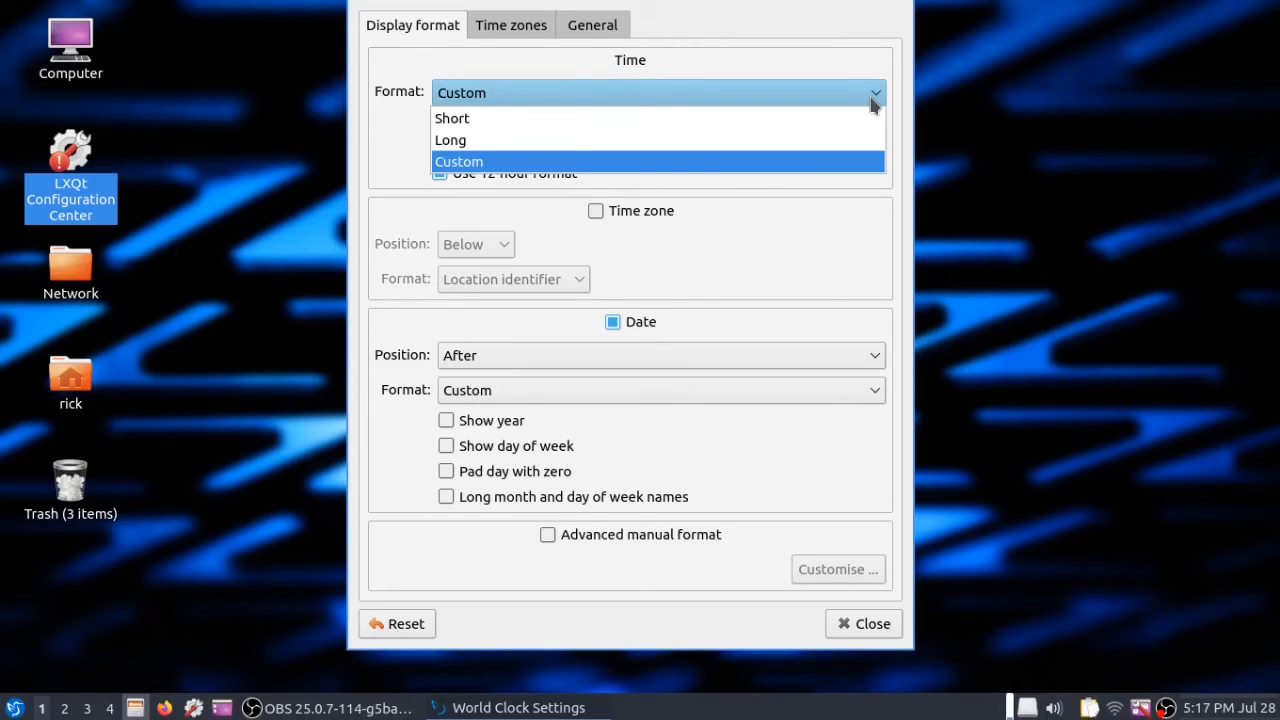
pyautogui.click(842, 242)
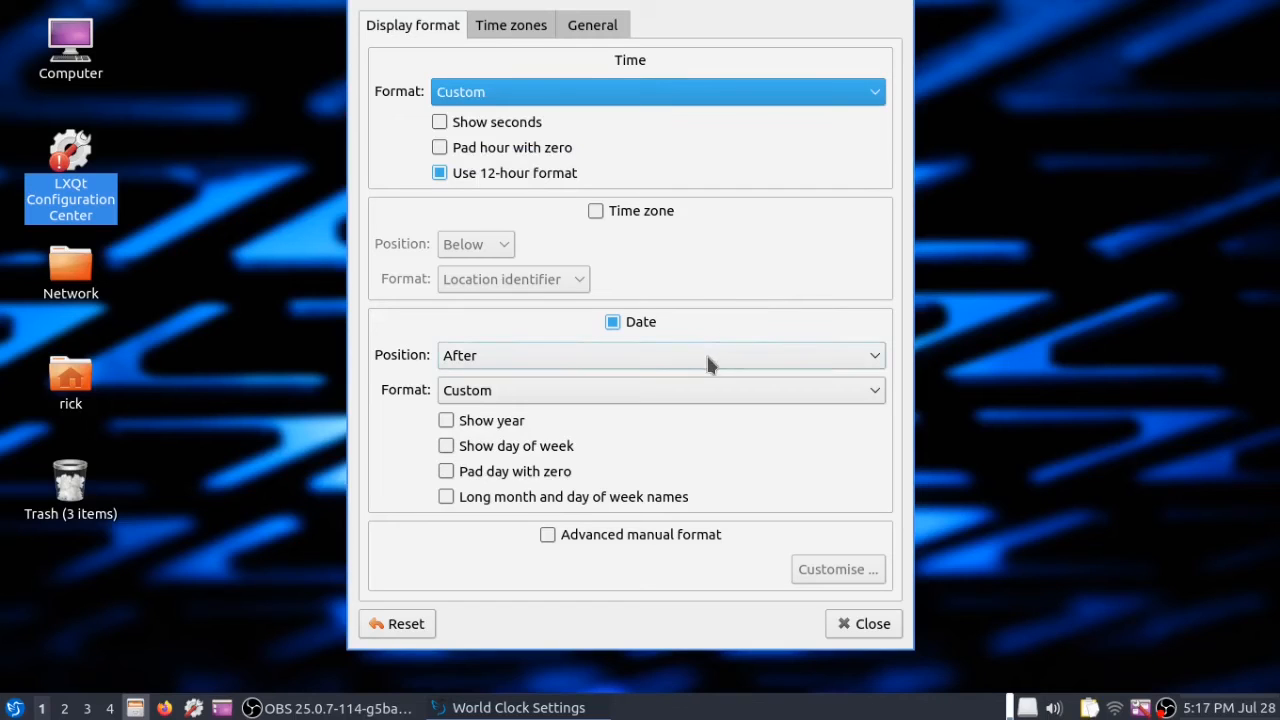
# Step: Review the position choices for the date in the World clock settings, keep the current one, and close the settings
pyautogui.click(618, 358)
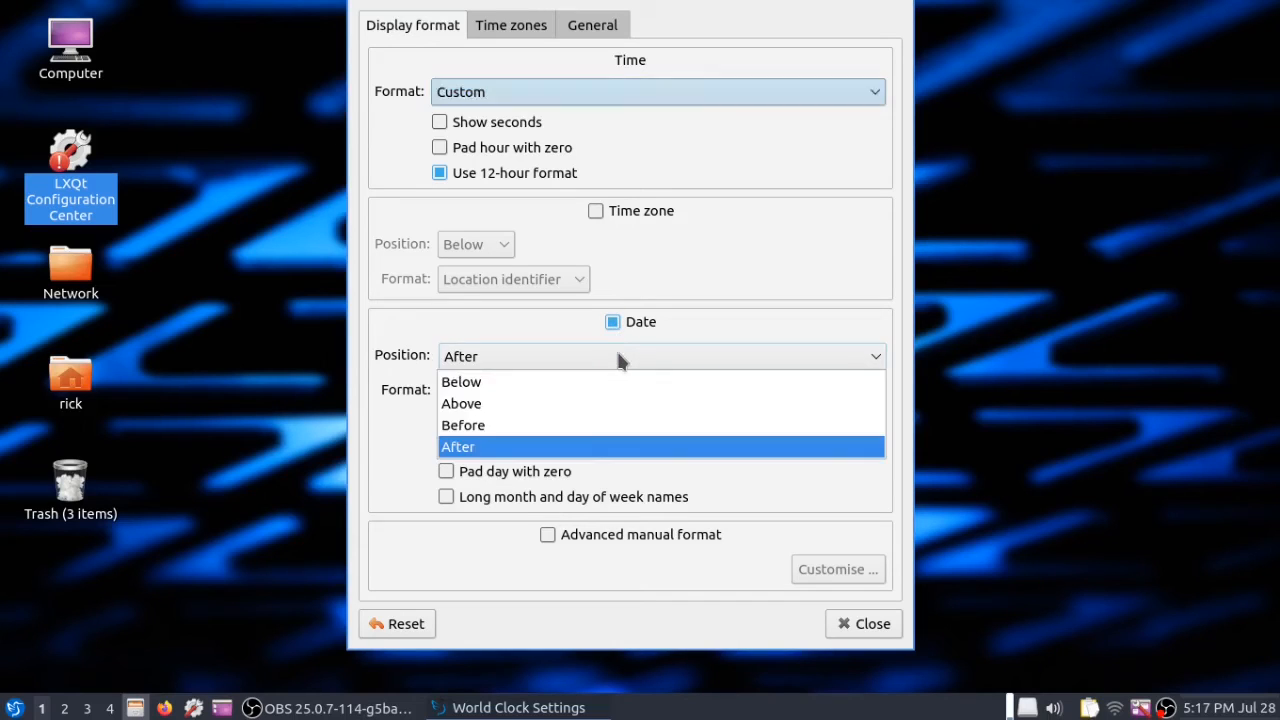
pyautogui.click(618, 358)
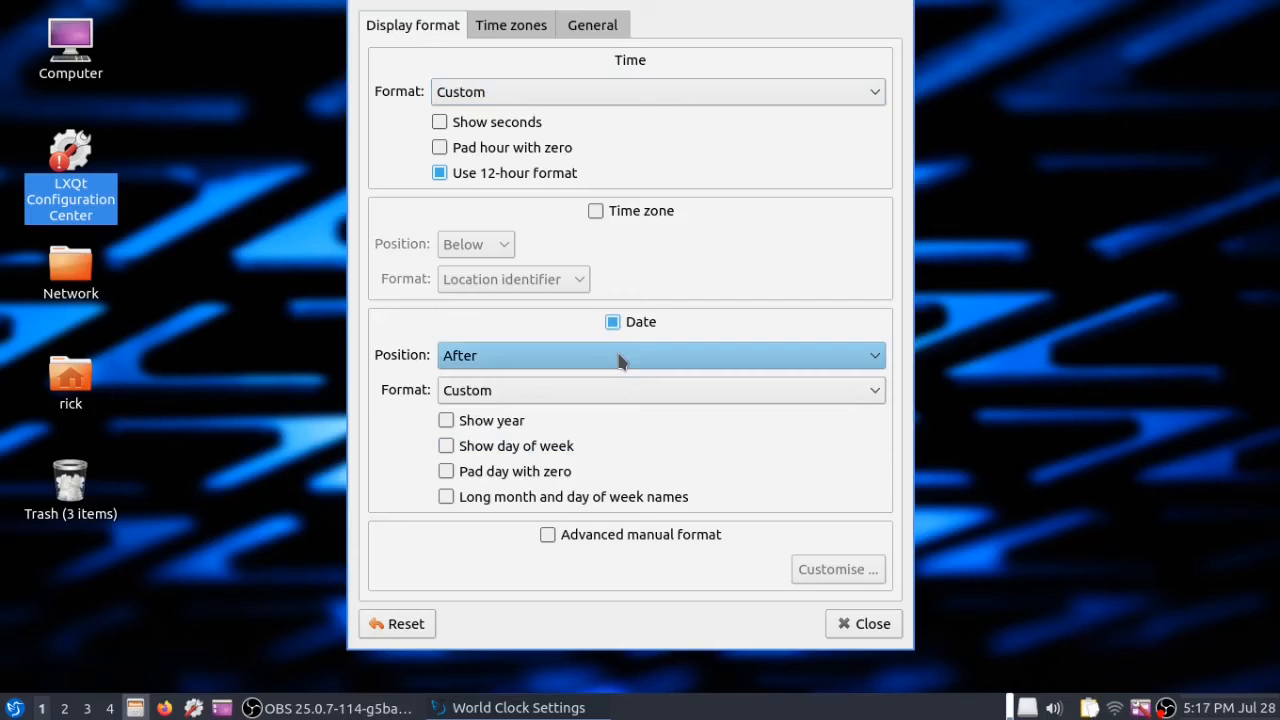
pyautogui.click(618, 358)
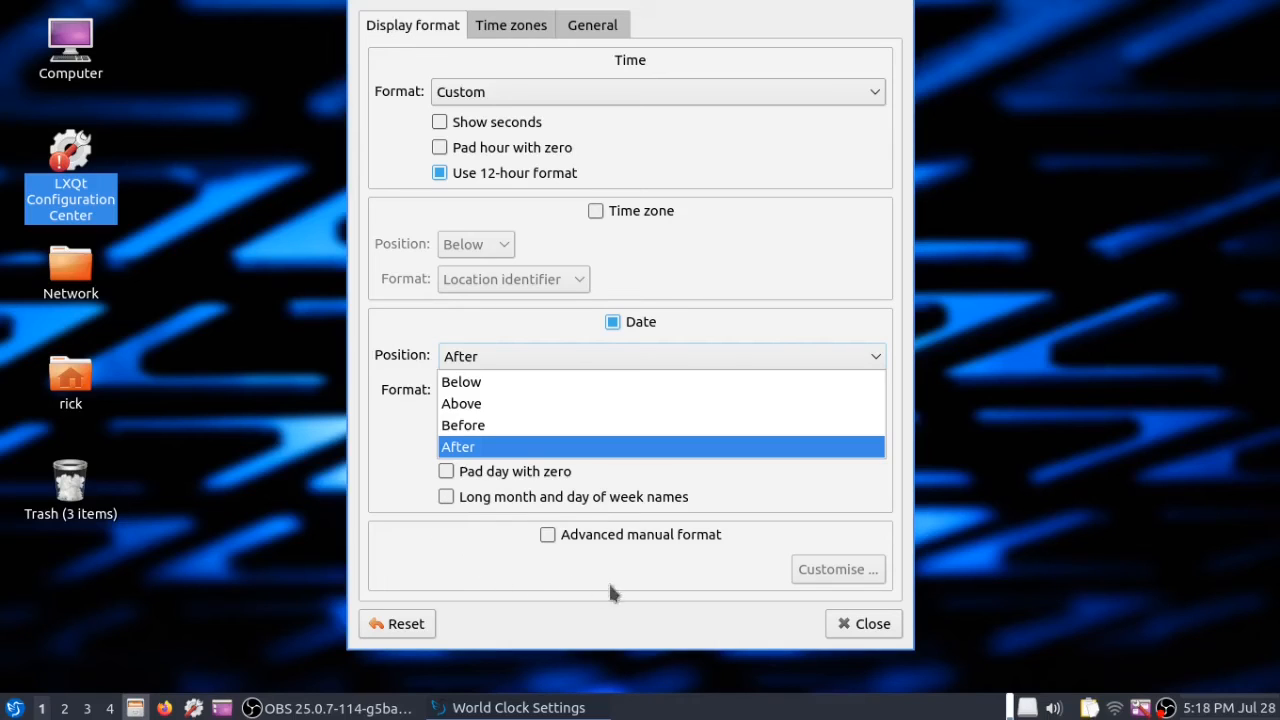
pyautogui.click(845, 623)
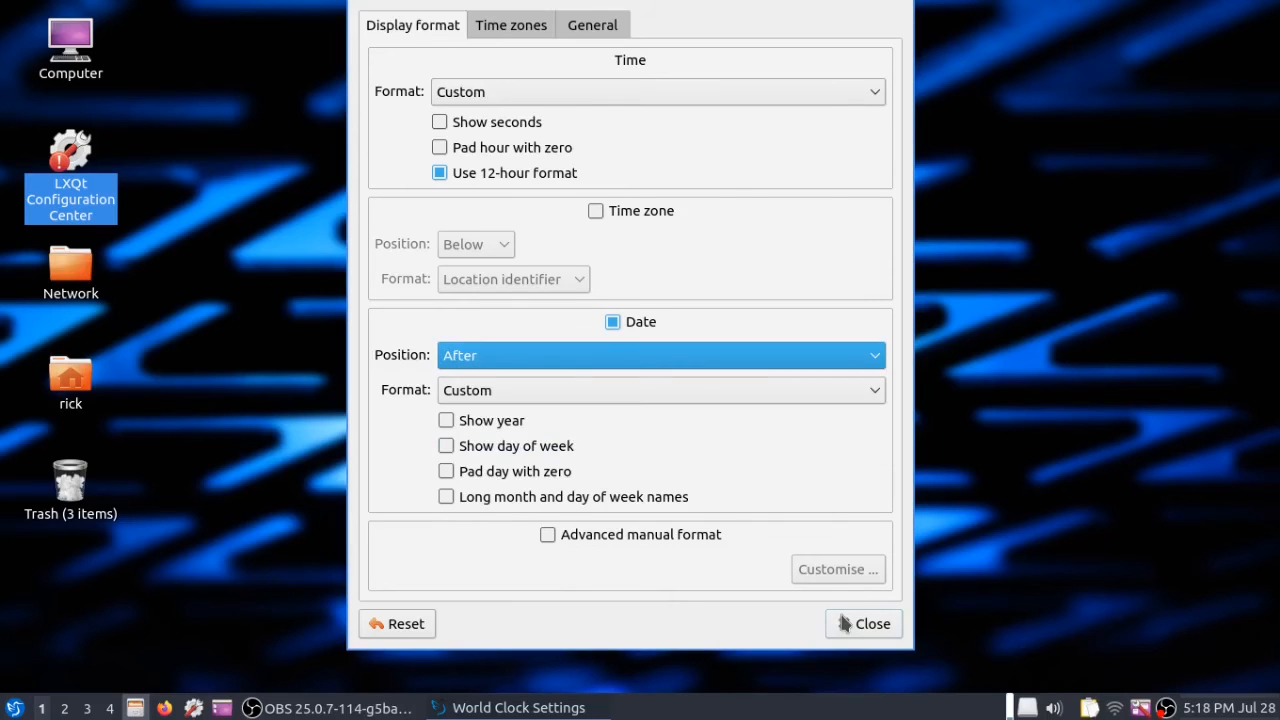
pyautogui.click(868, 628)
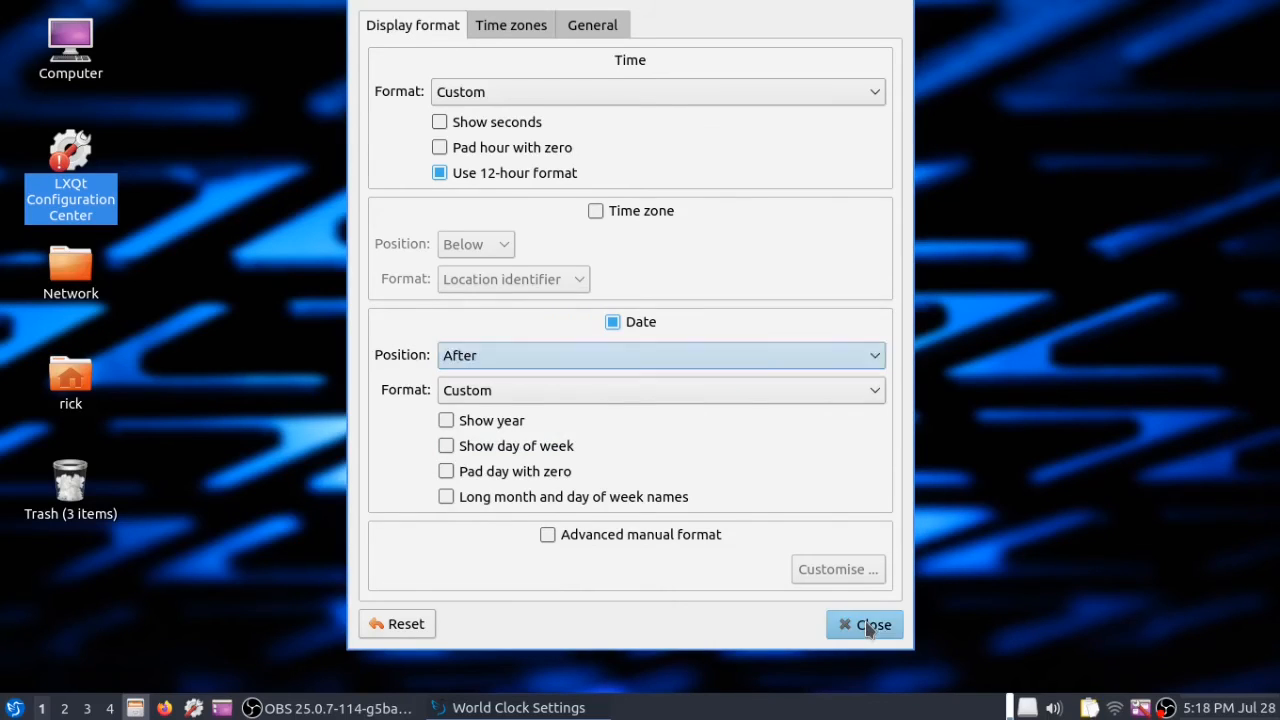
pyautogui.click(868, 627)
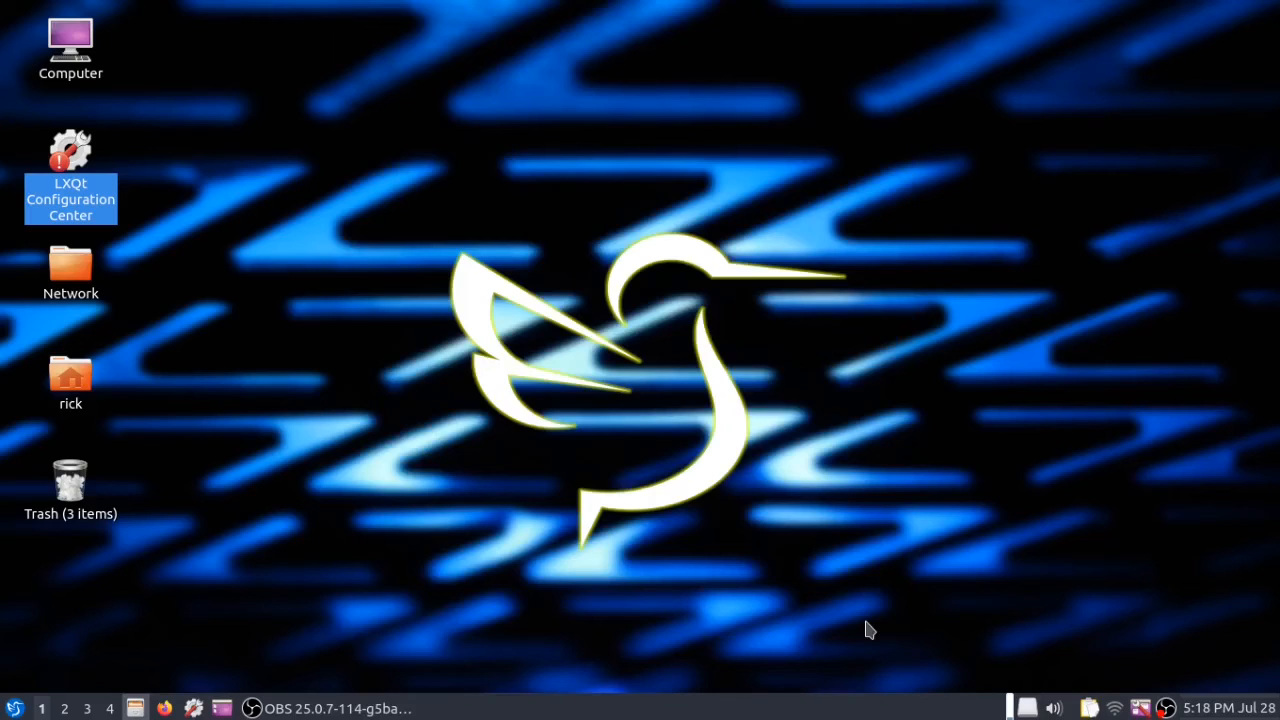